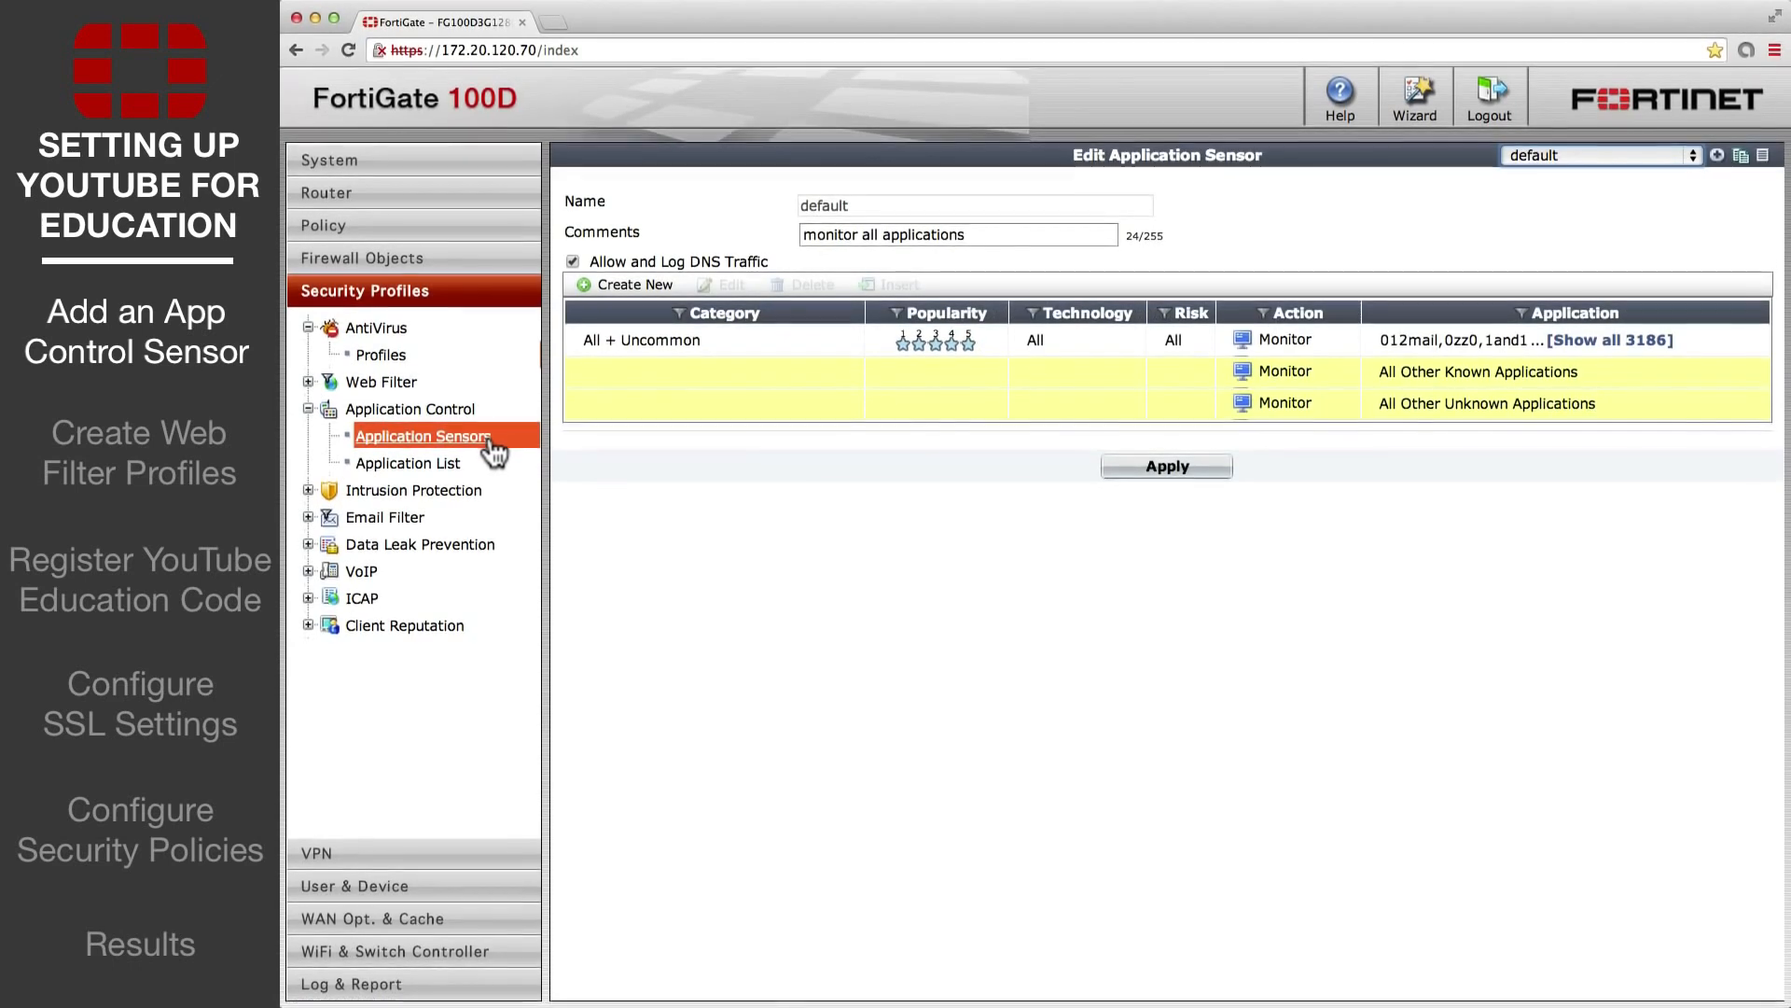
- Create a new application sensor named youtube_app_control
click(1720, 157)
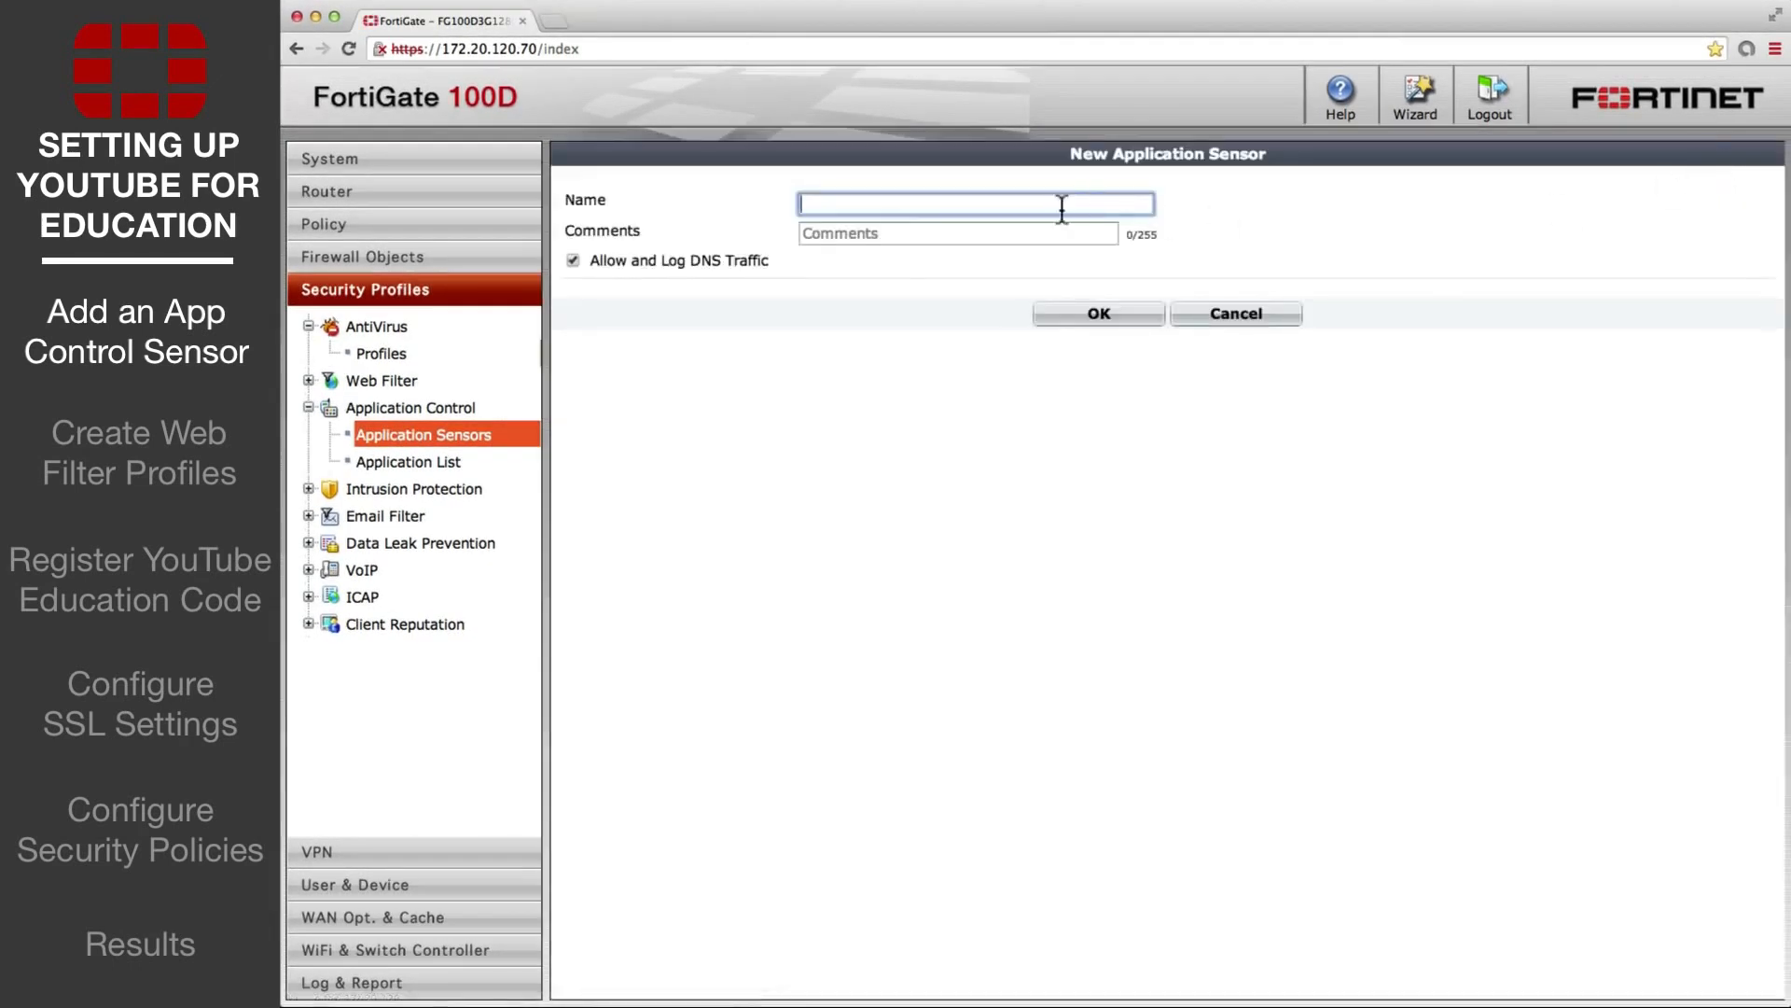
text(youtube_app_control)
click(1091, 314)
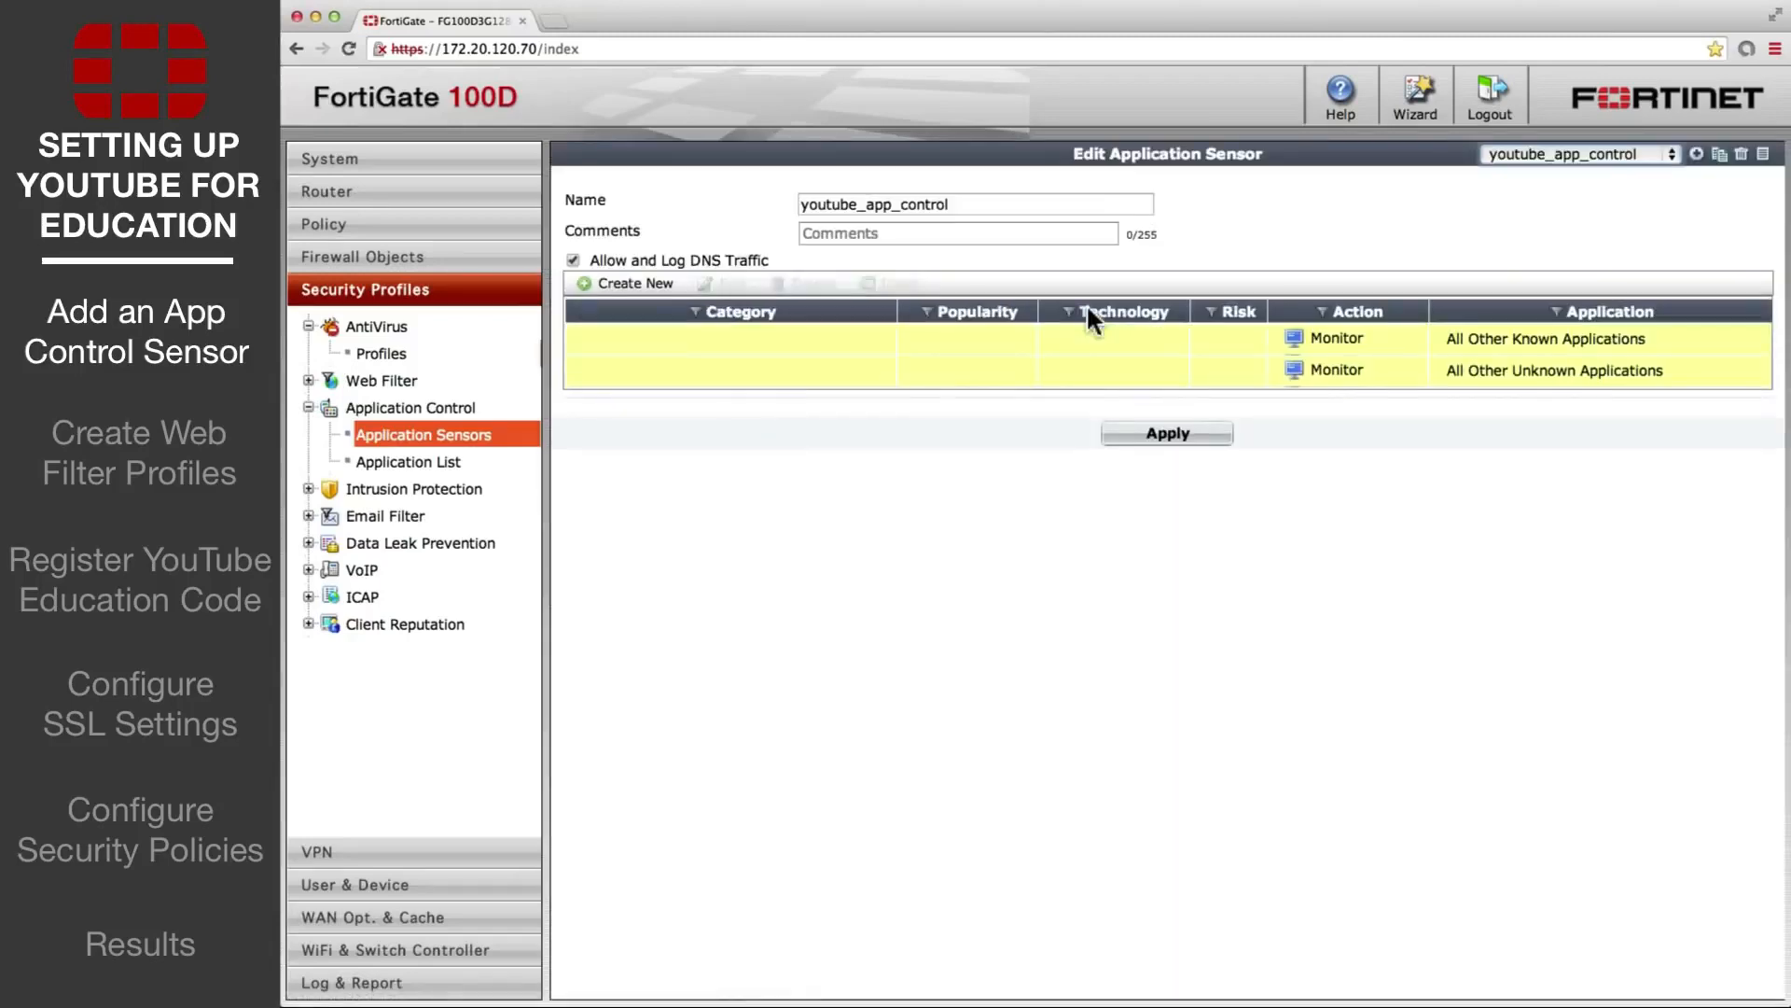
- Add a filter to the sensor that specifies all applications matching "youtube" and sets their action to Block
click(658, 286)
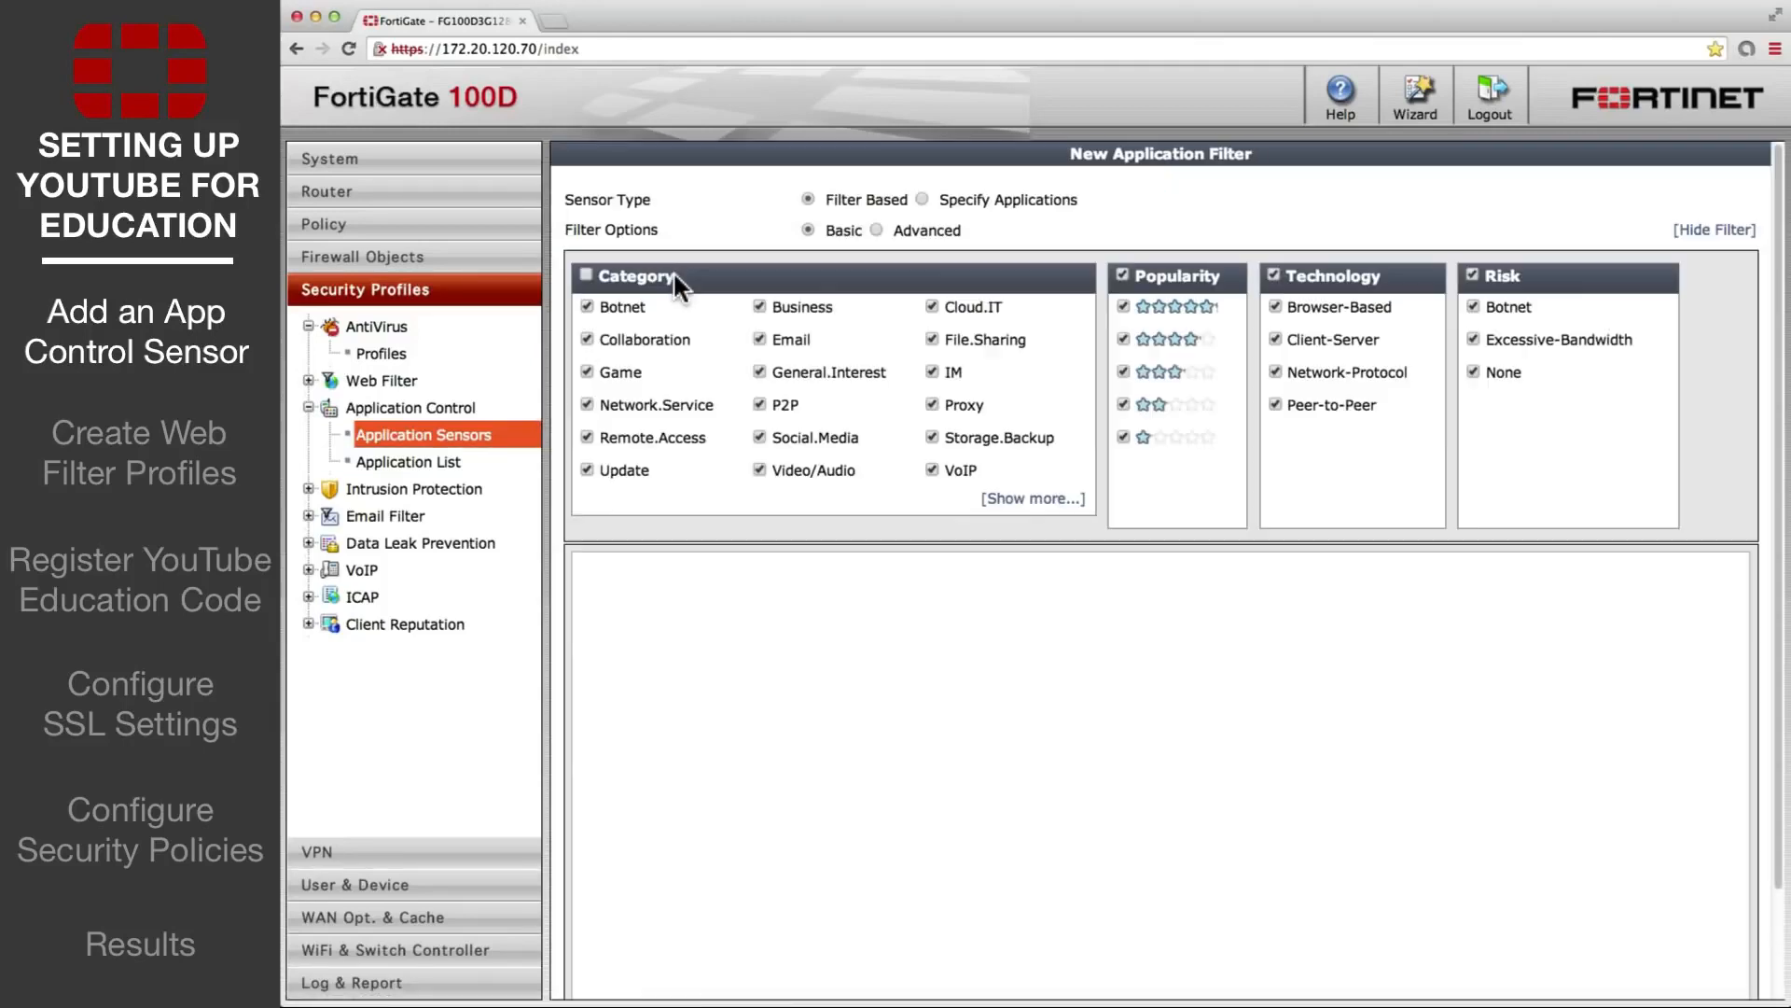
click(922, 199)
click(746, 265)
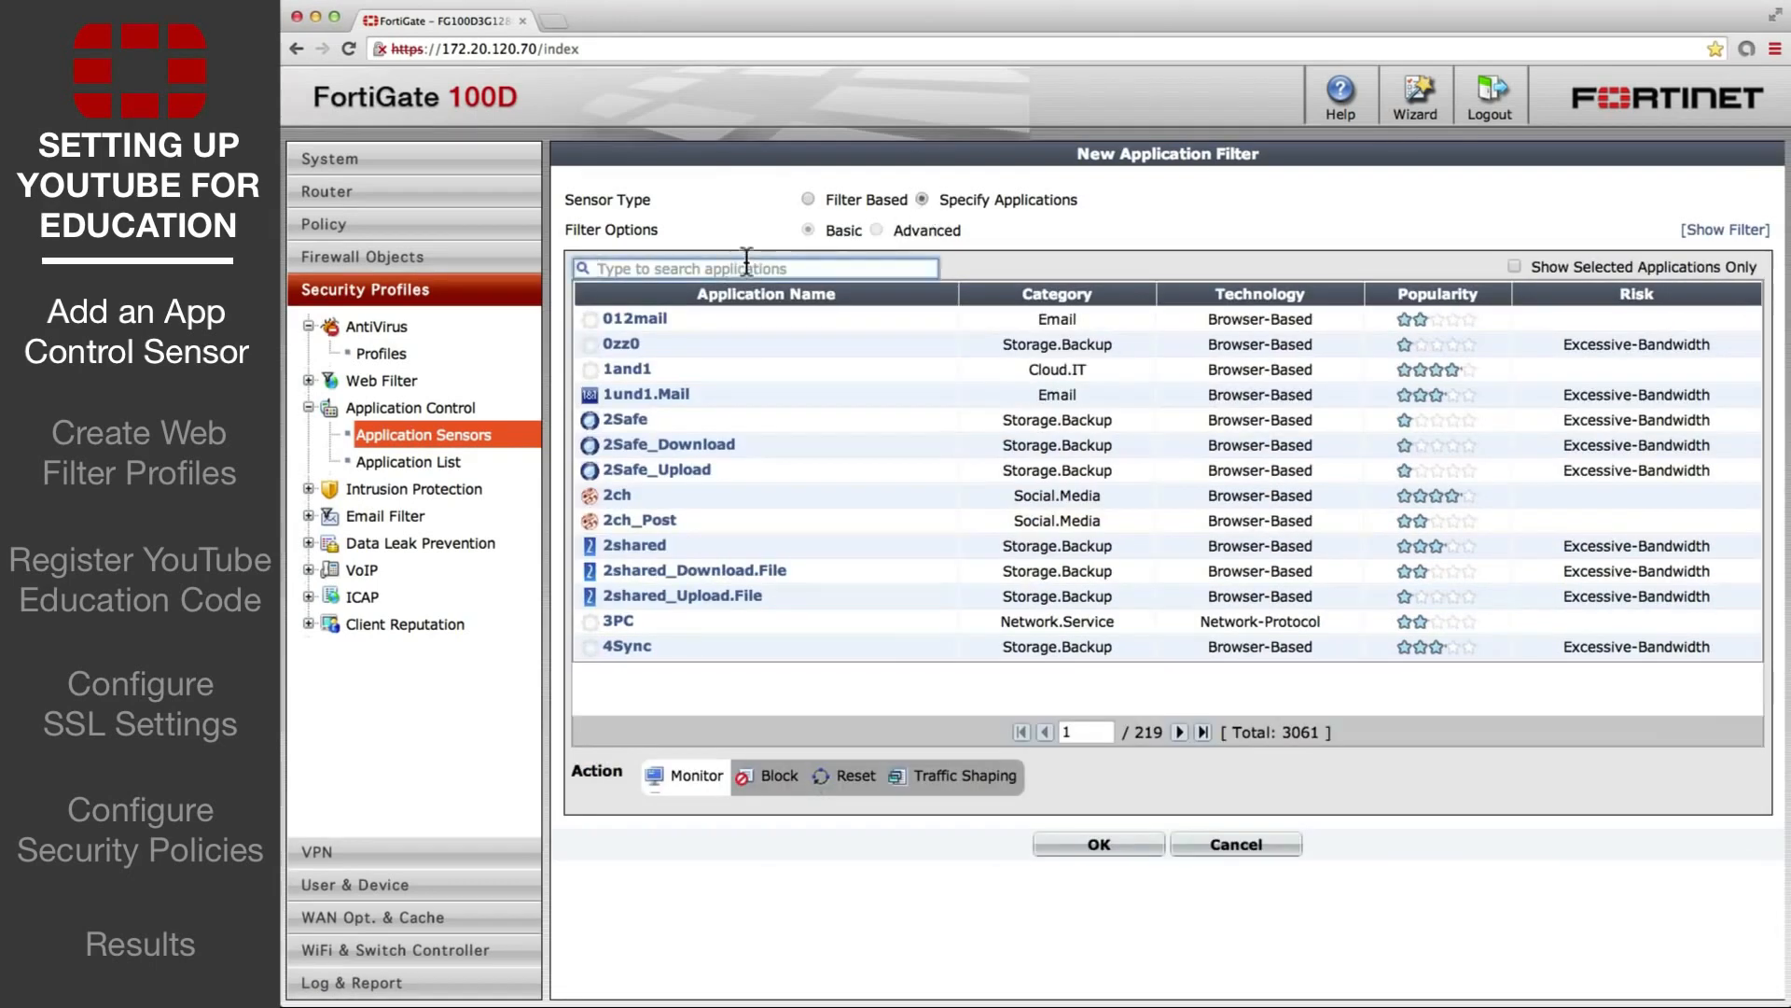
text(youtube)
drag(840, 313, 840, 548)
click(779, 791)
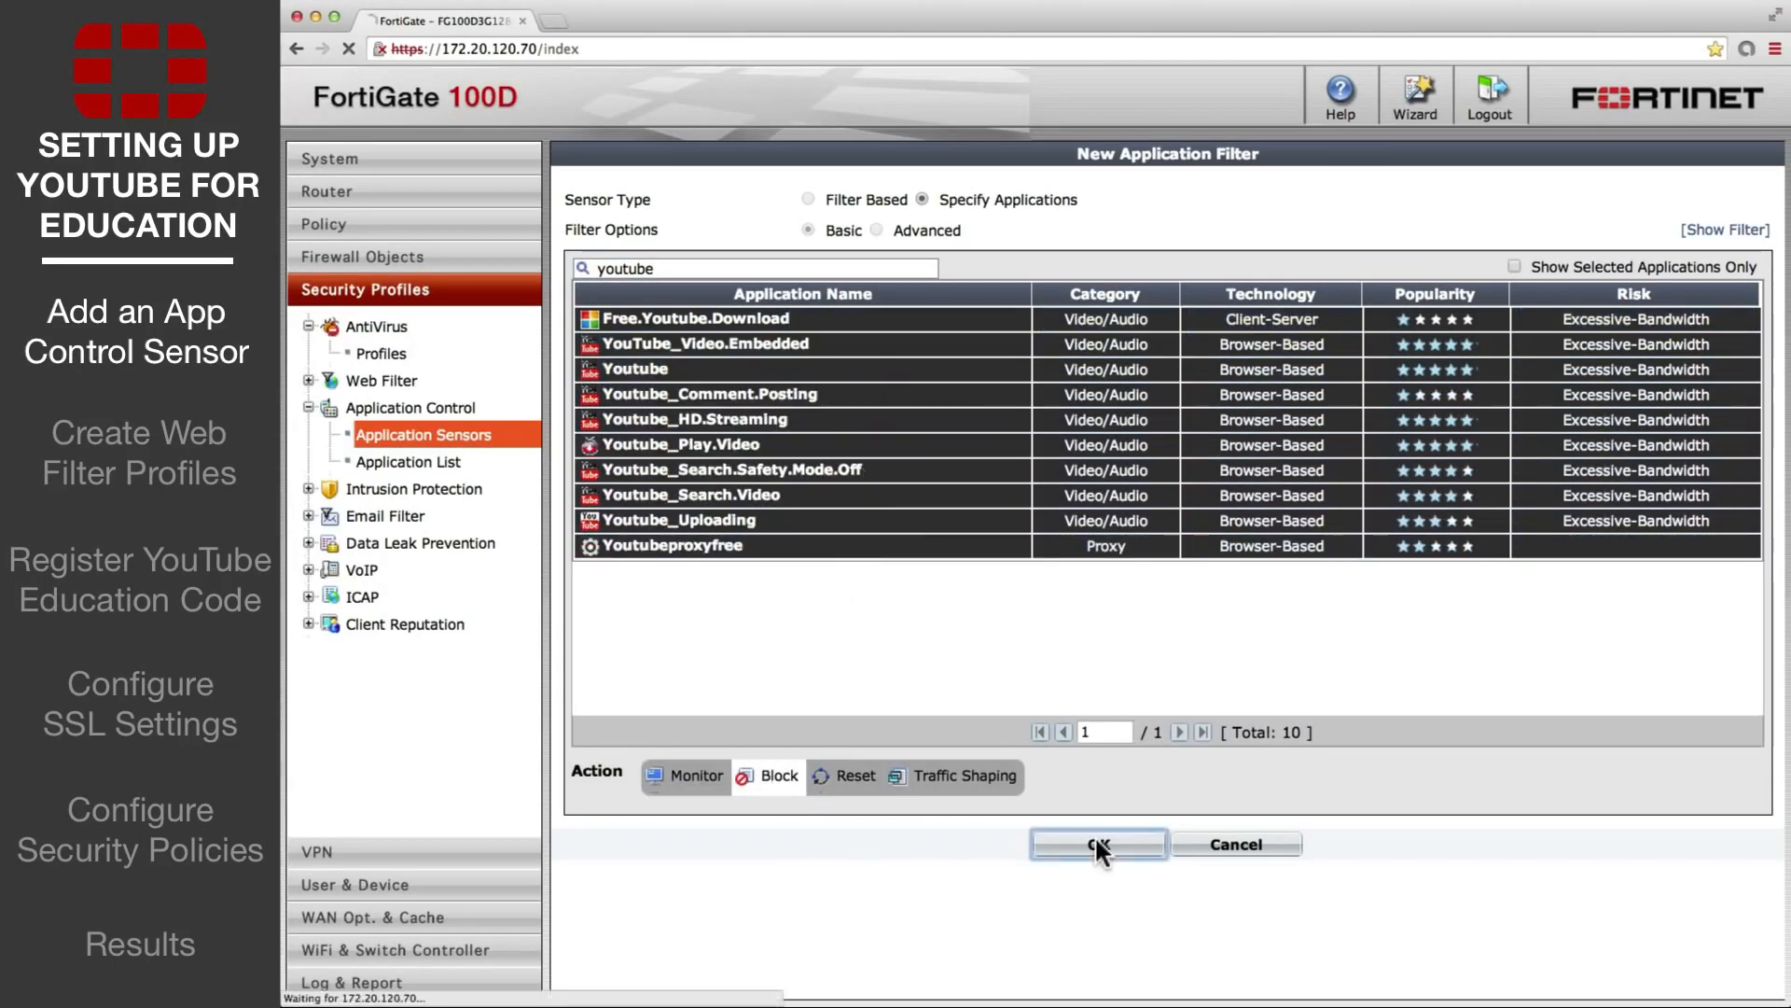
click(1095, 838)
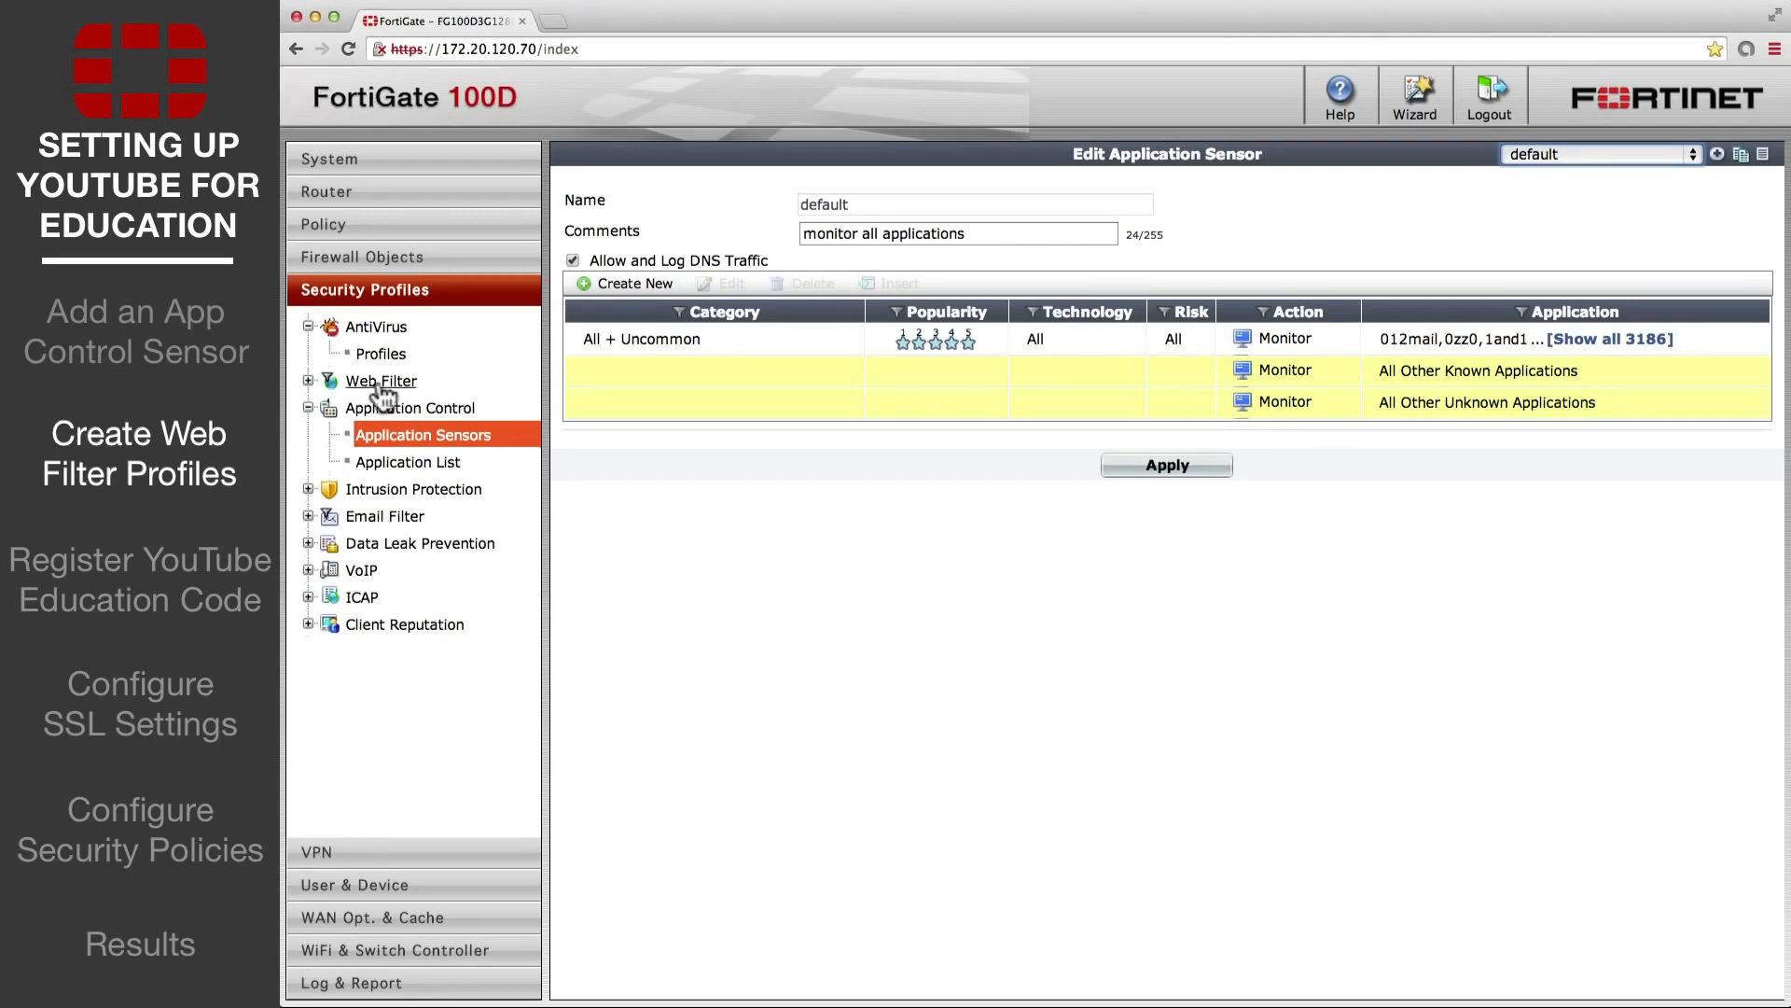
- Create a new web filter profile named youtube_blocking_https
click(377, 382)
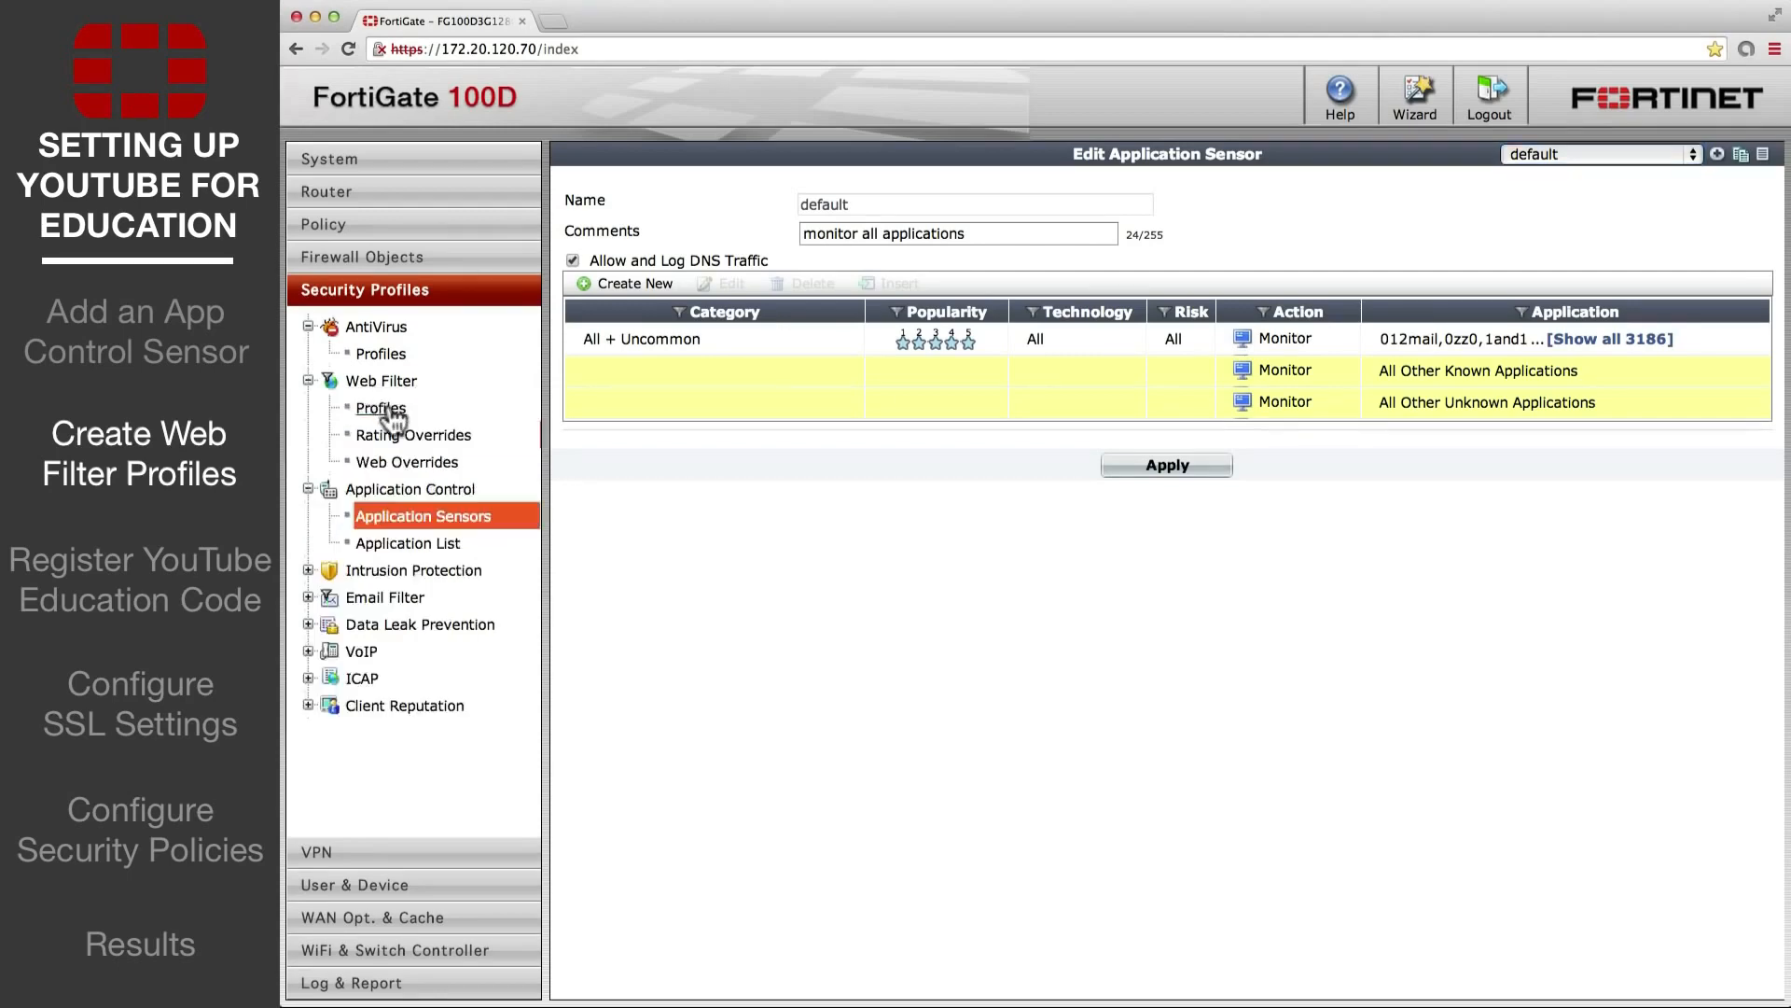
click(386, 410)
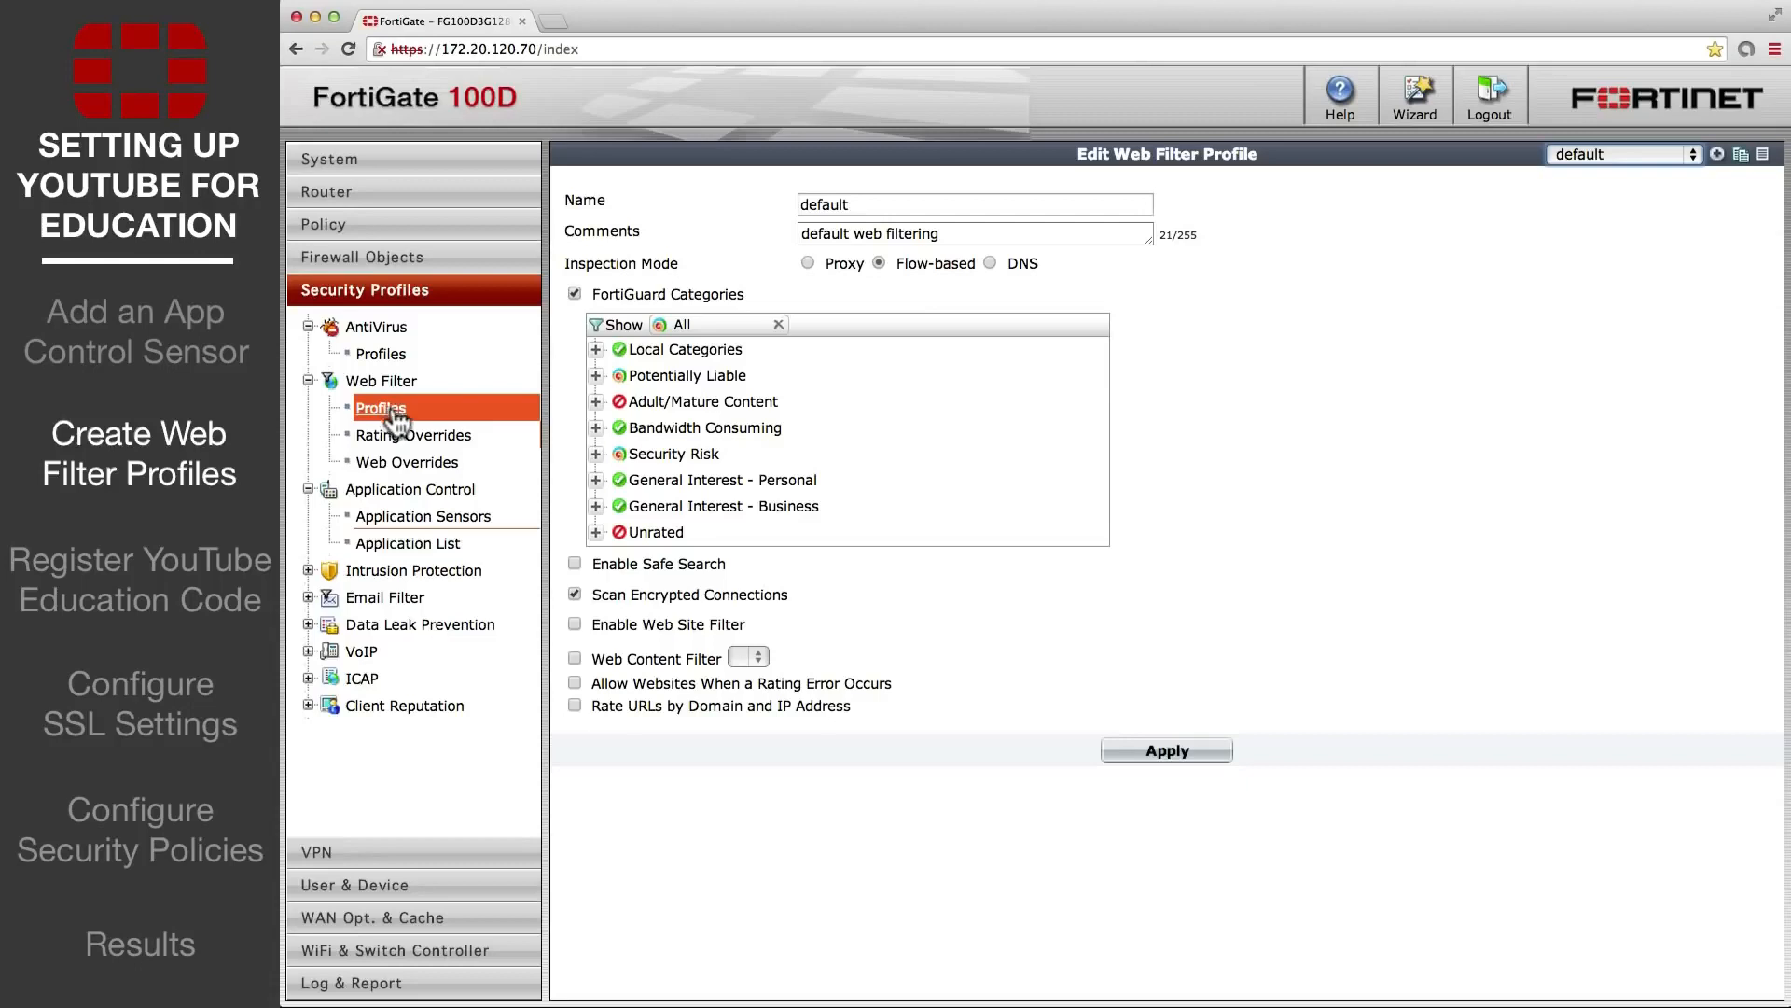
click(1720, 151)
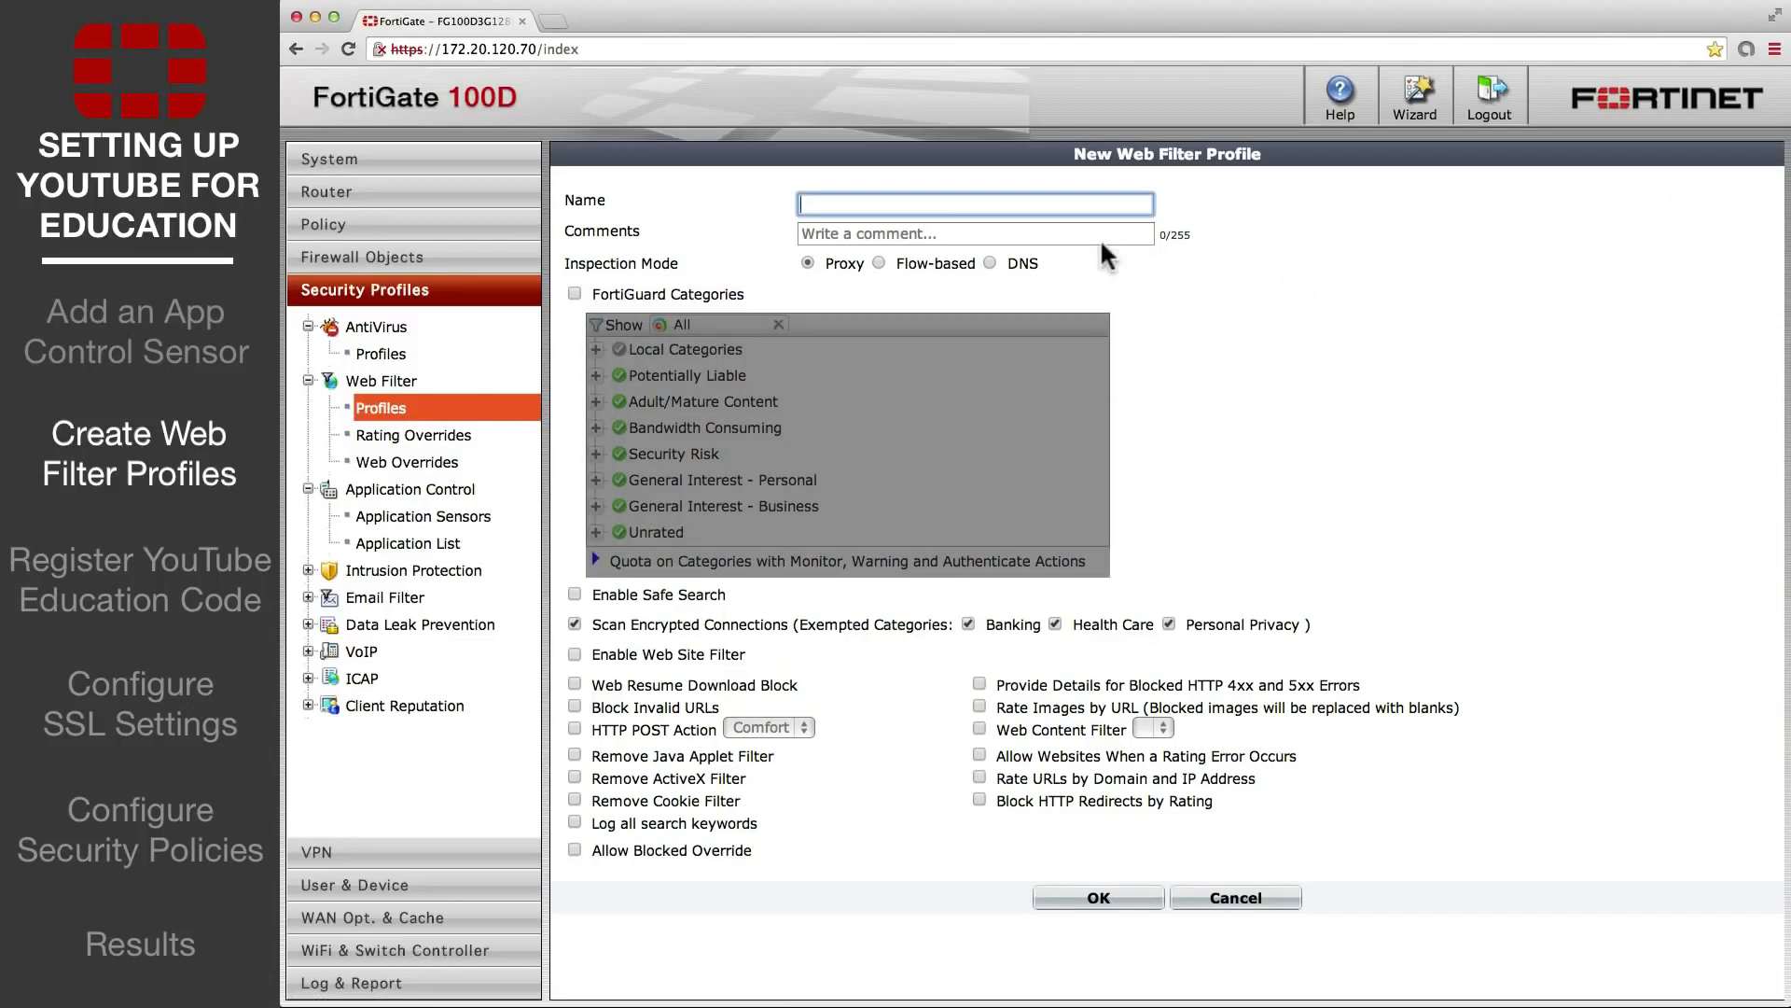
text(youtube_blocking_https)
click(1083, 898)
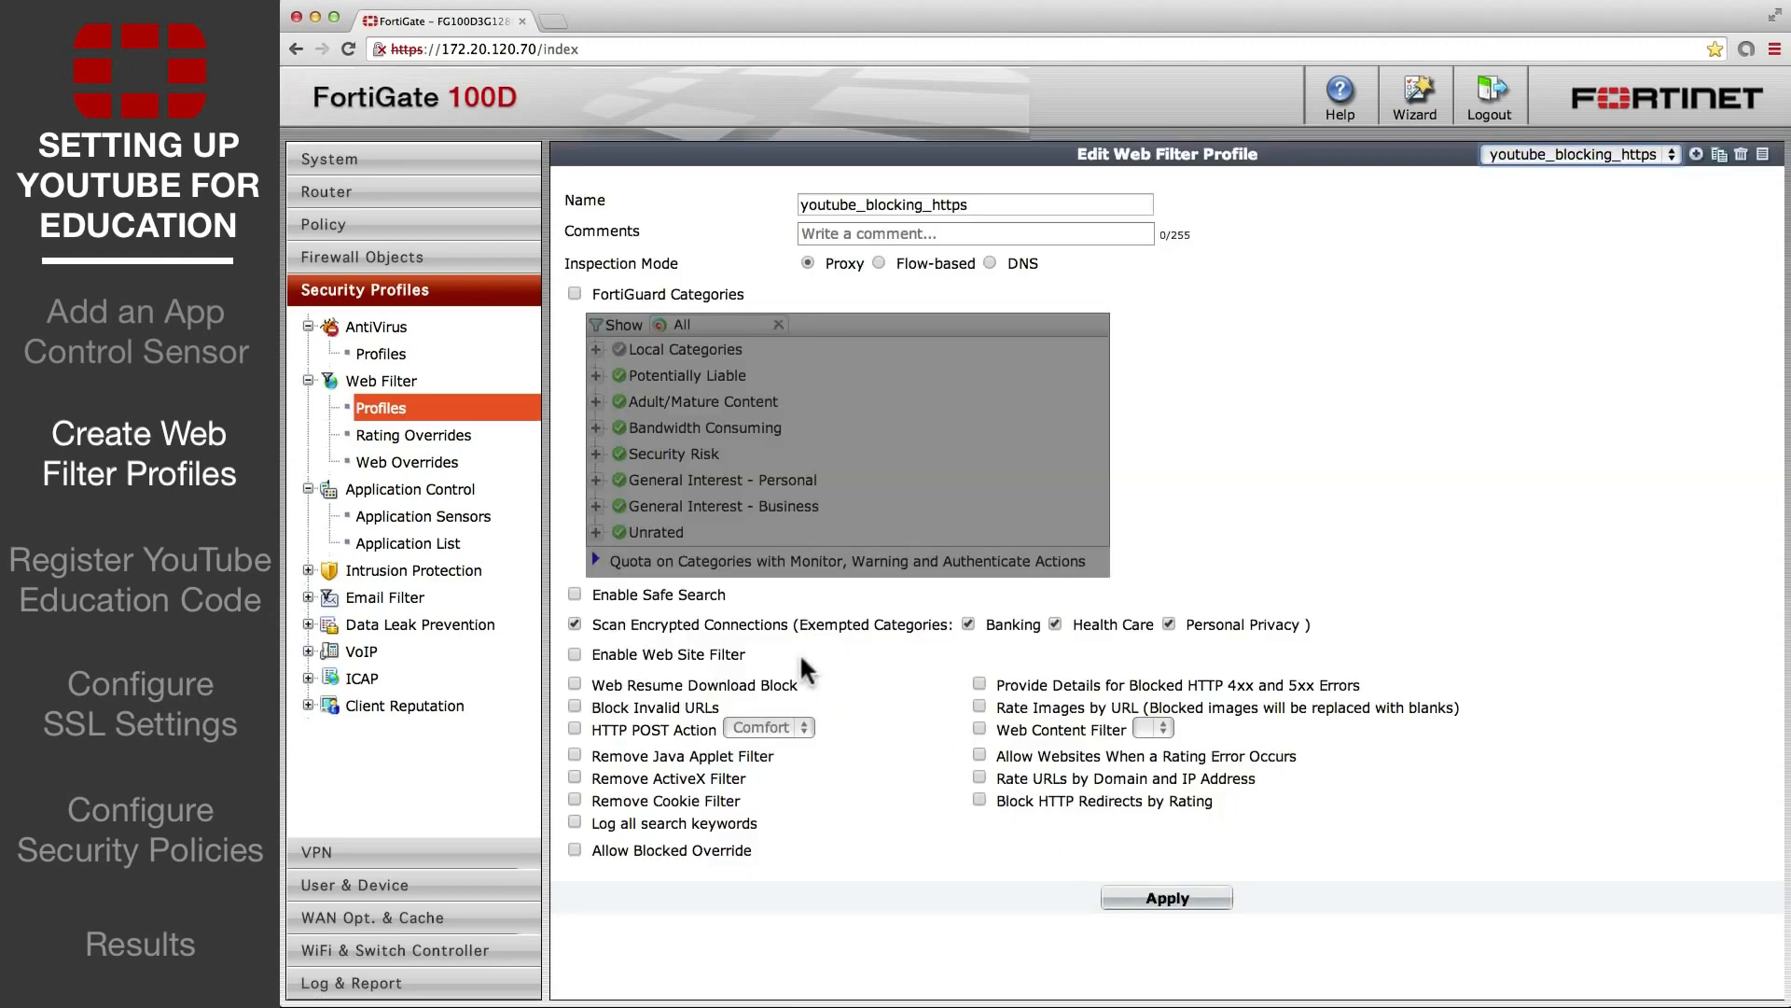
- Enable the web site filter in the profile, add the URL *.youtube.com with type Wildcard and action Block, and apply it
click(575, 654)
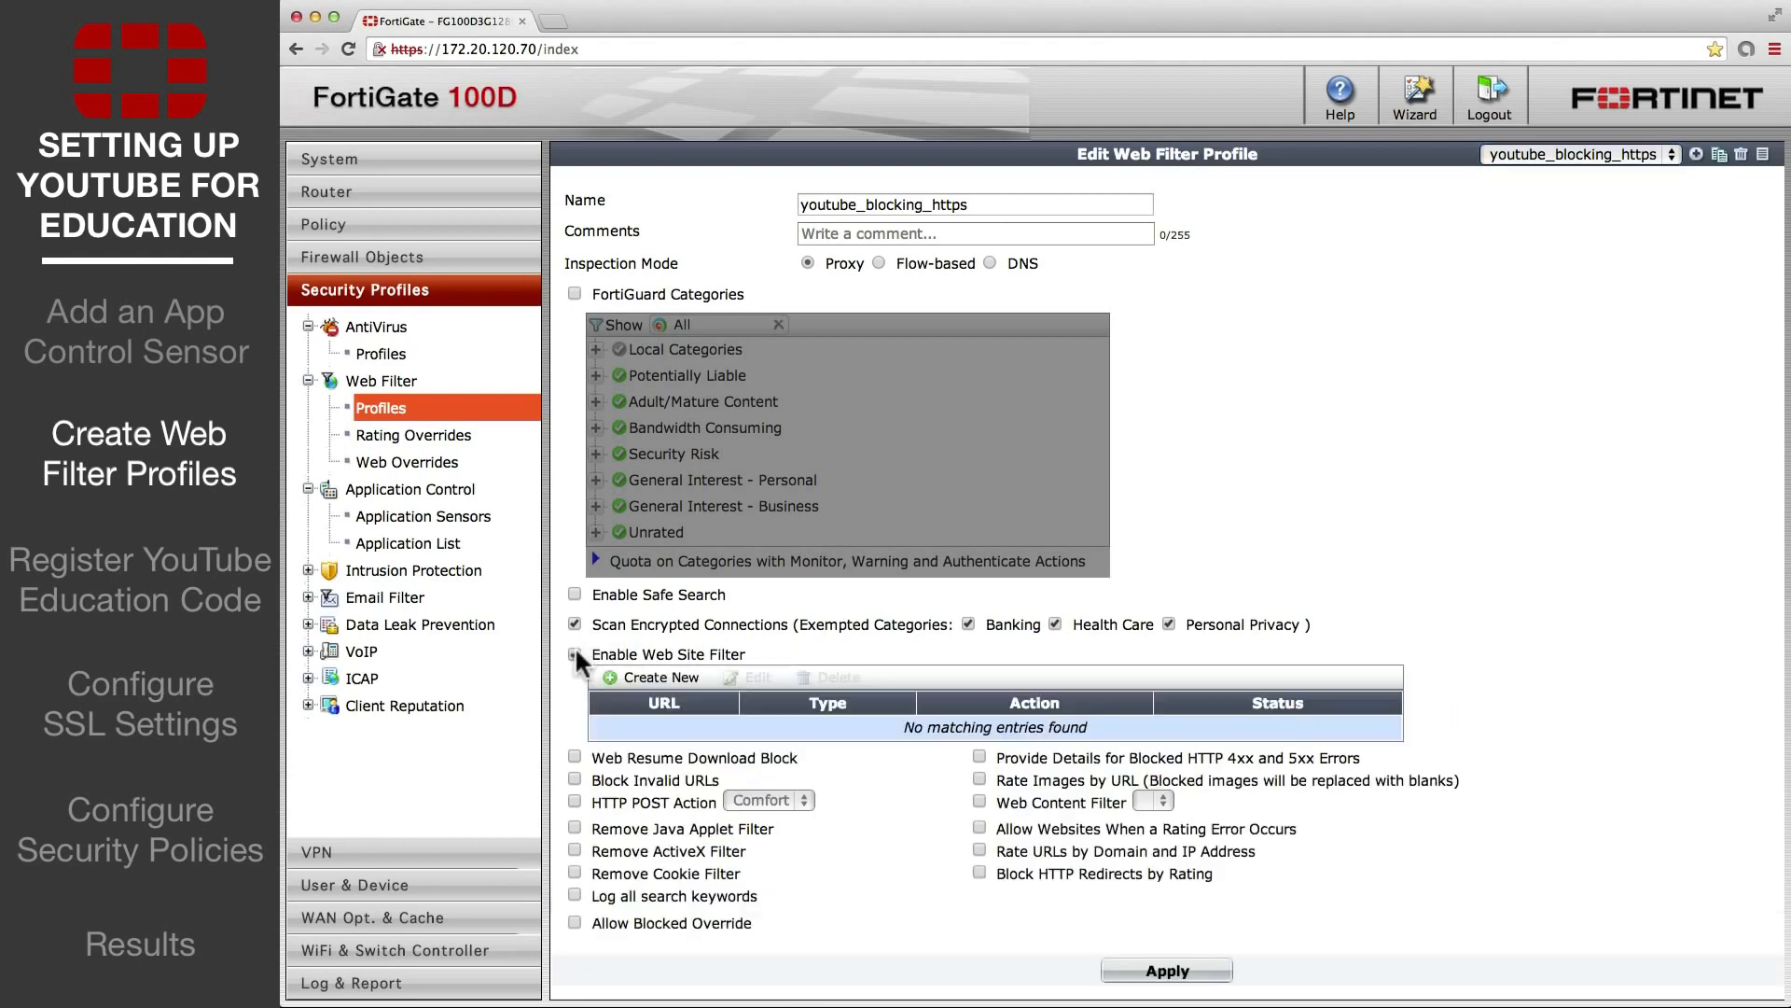
click(681, 677)
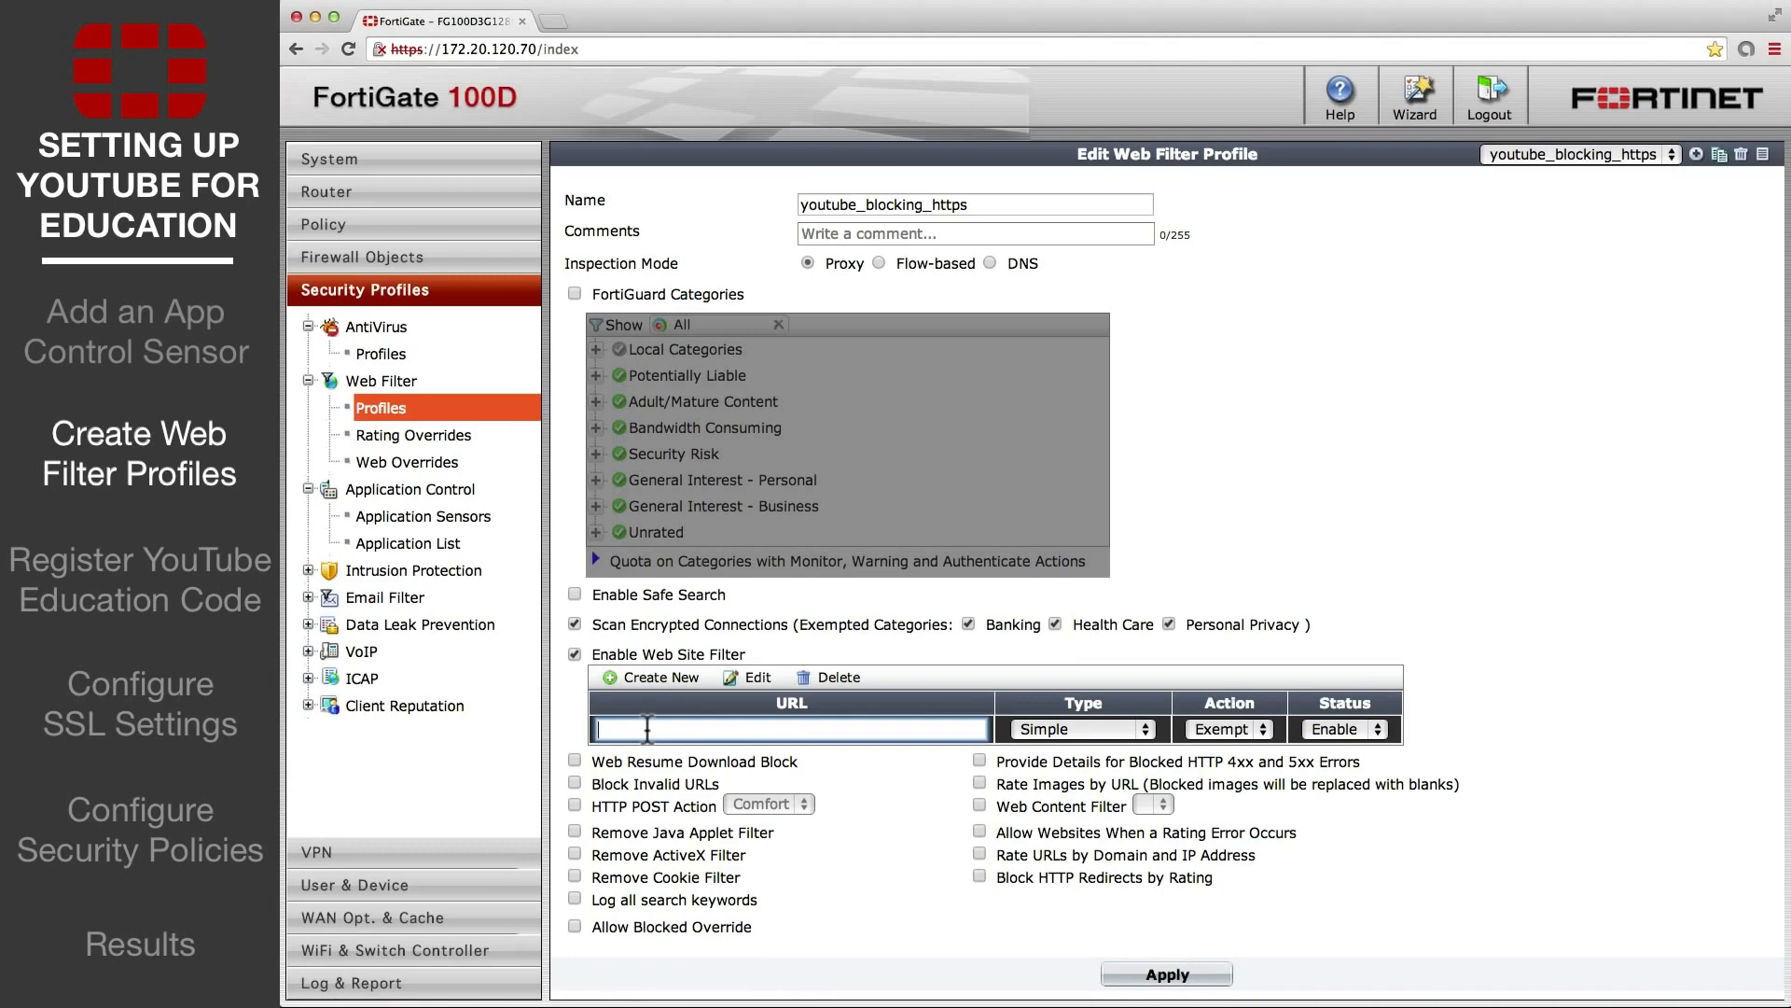
text(*.youtube.com)
click(1130, 727)
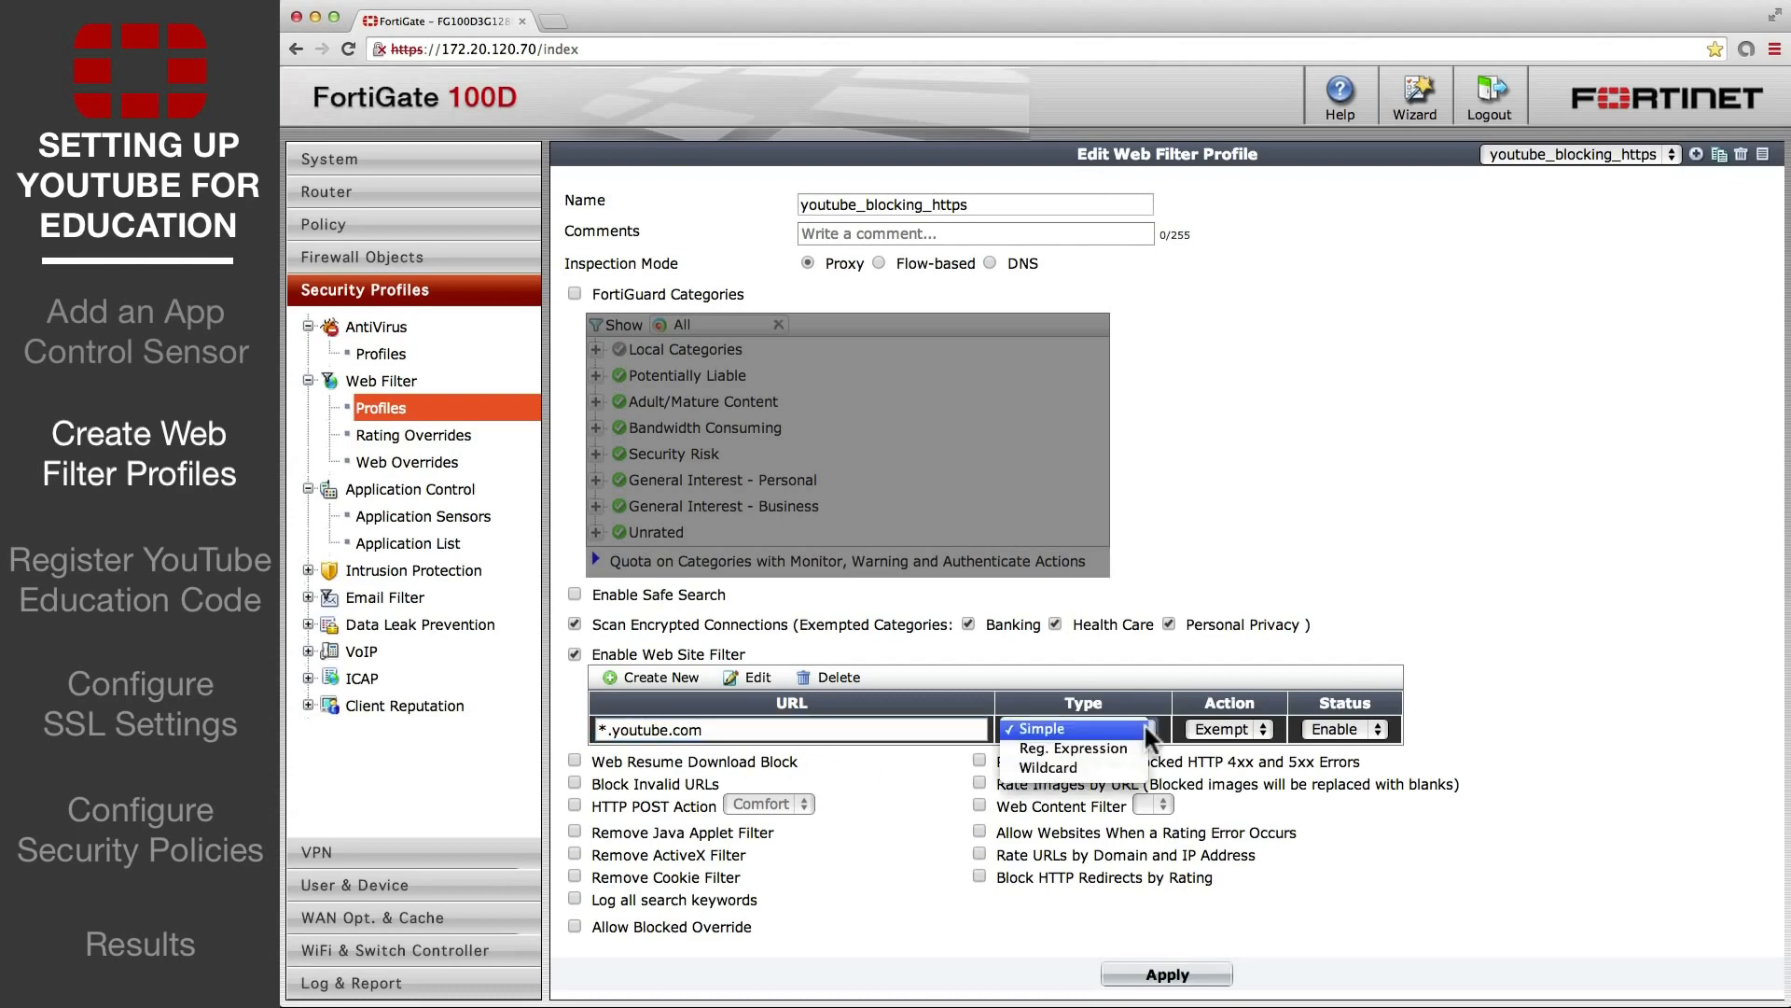
click(1129, 759)
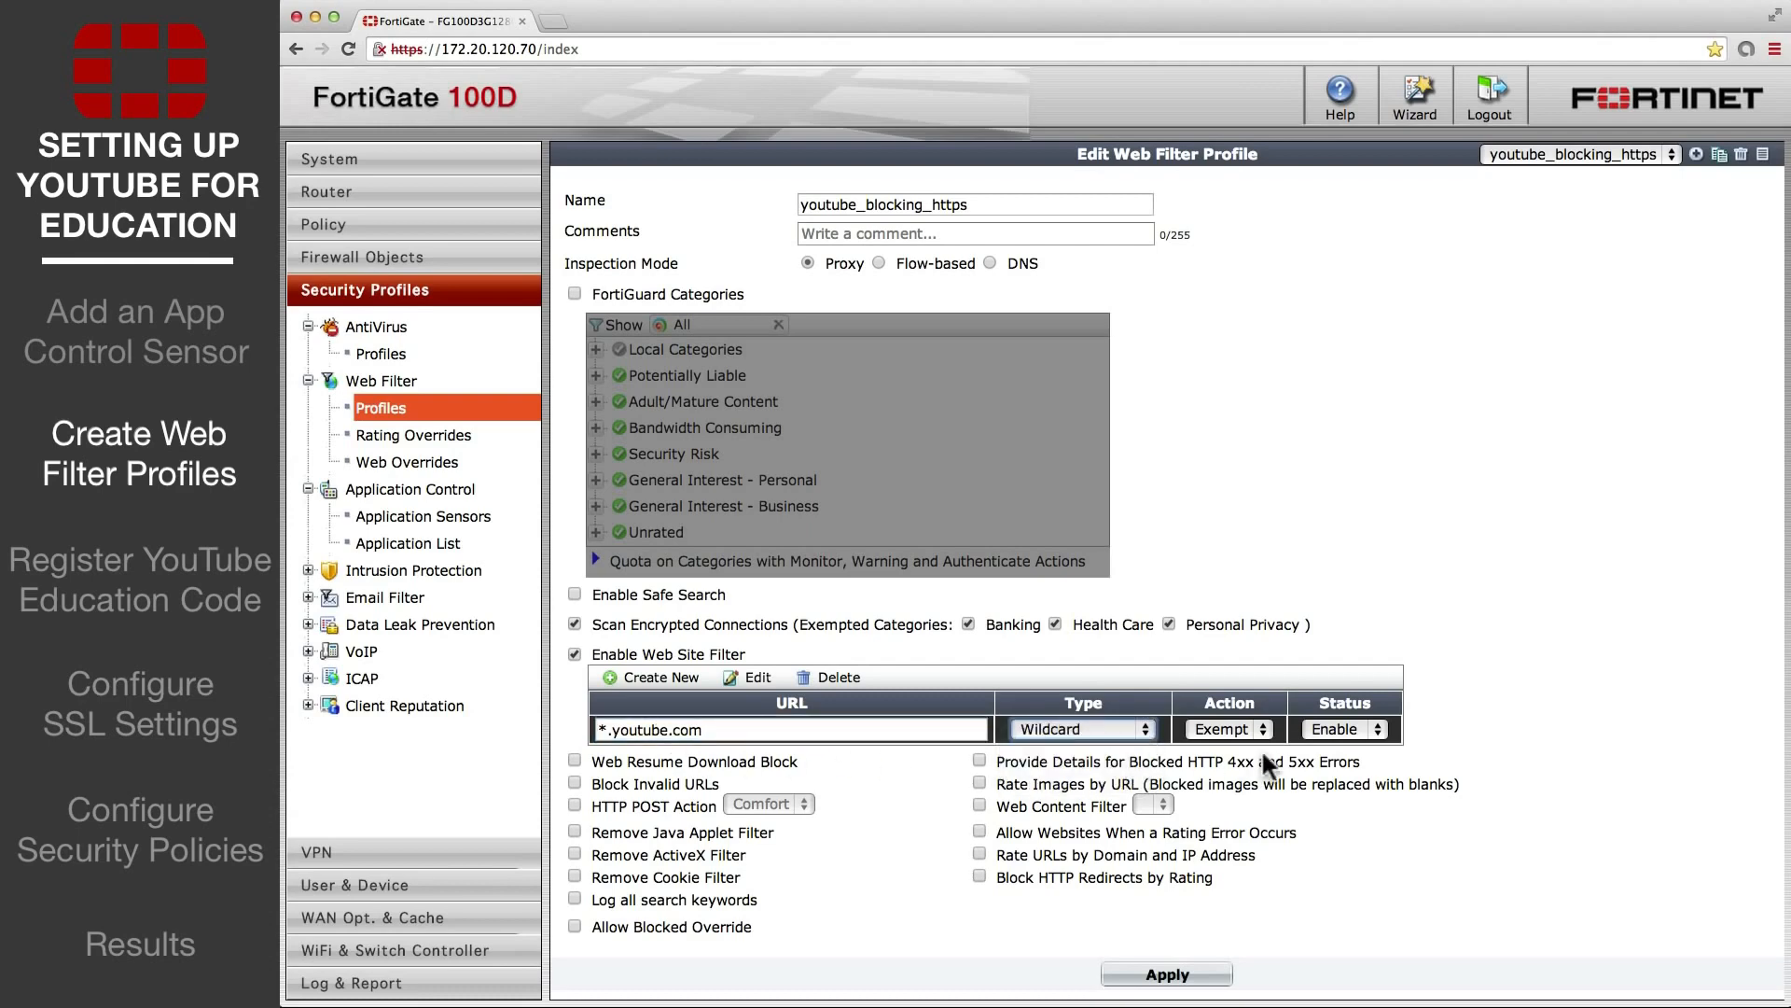
click(1269, 725)
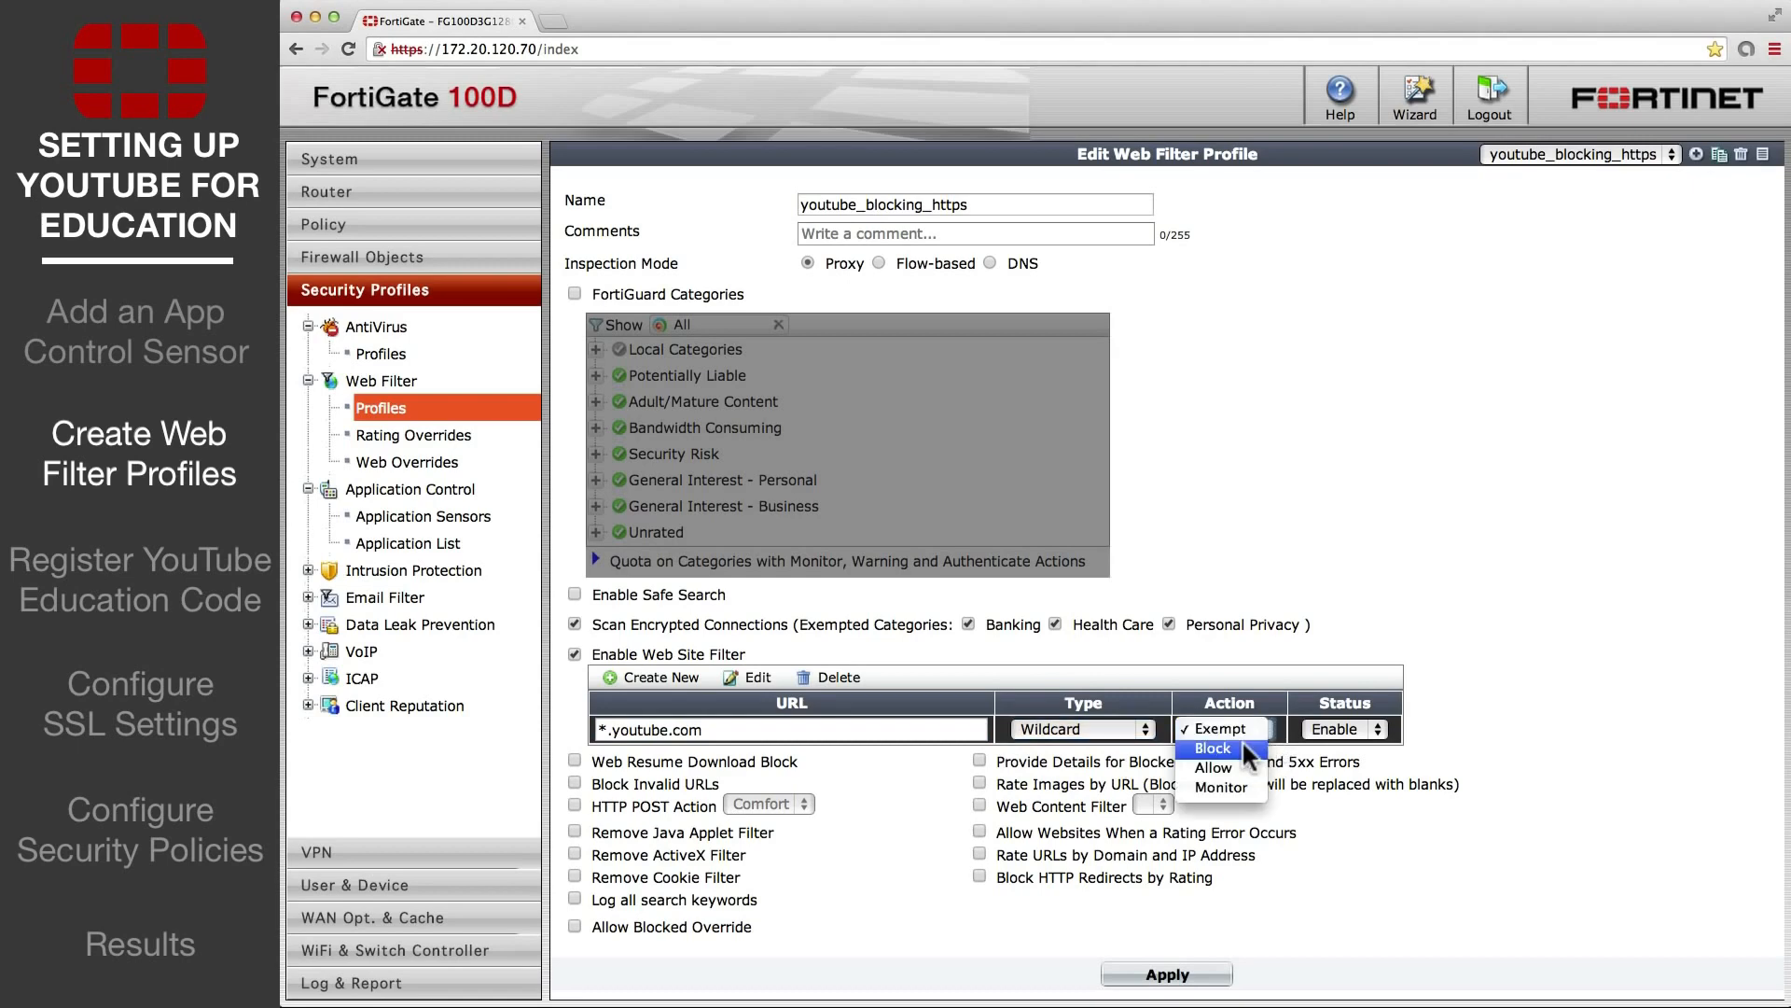
click(1241, 739)
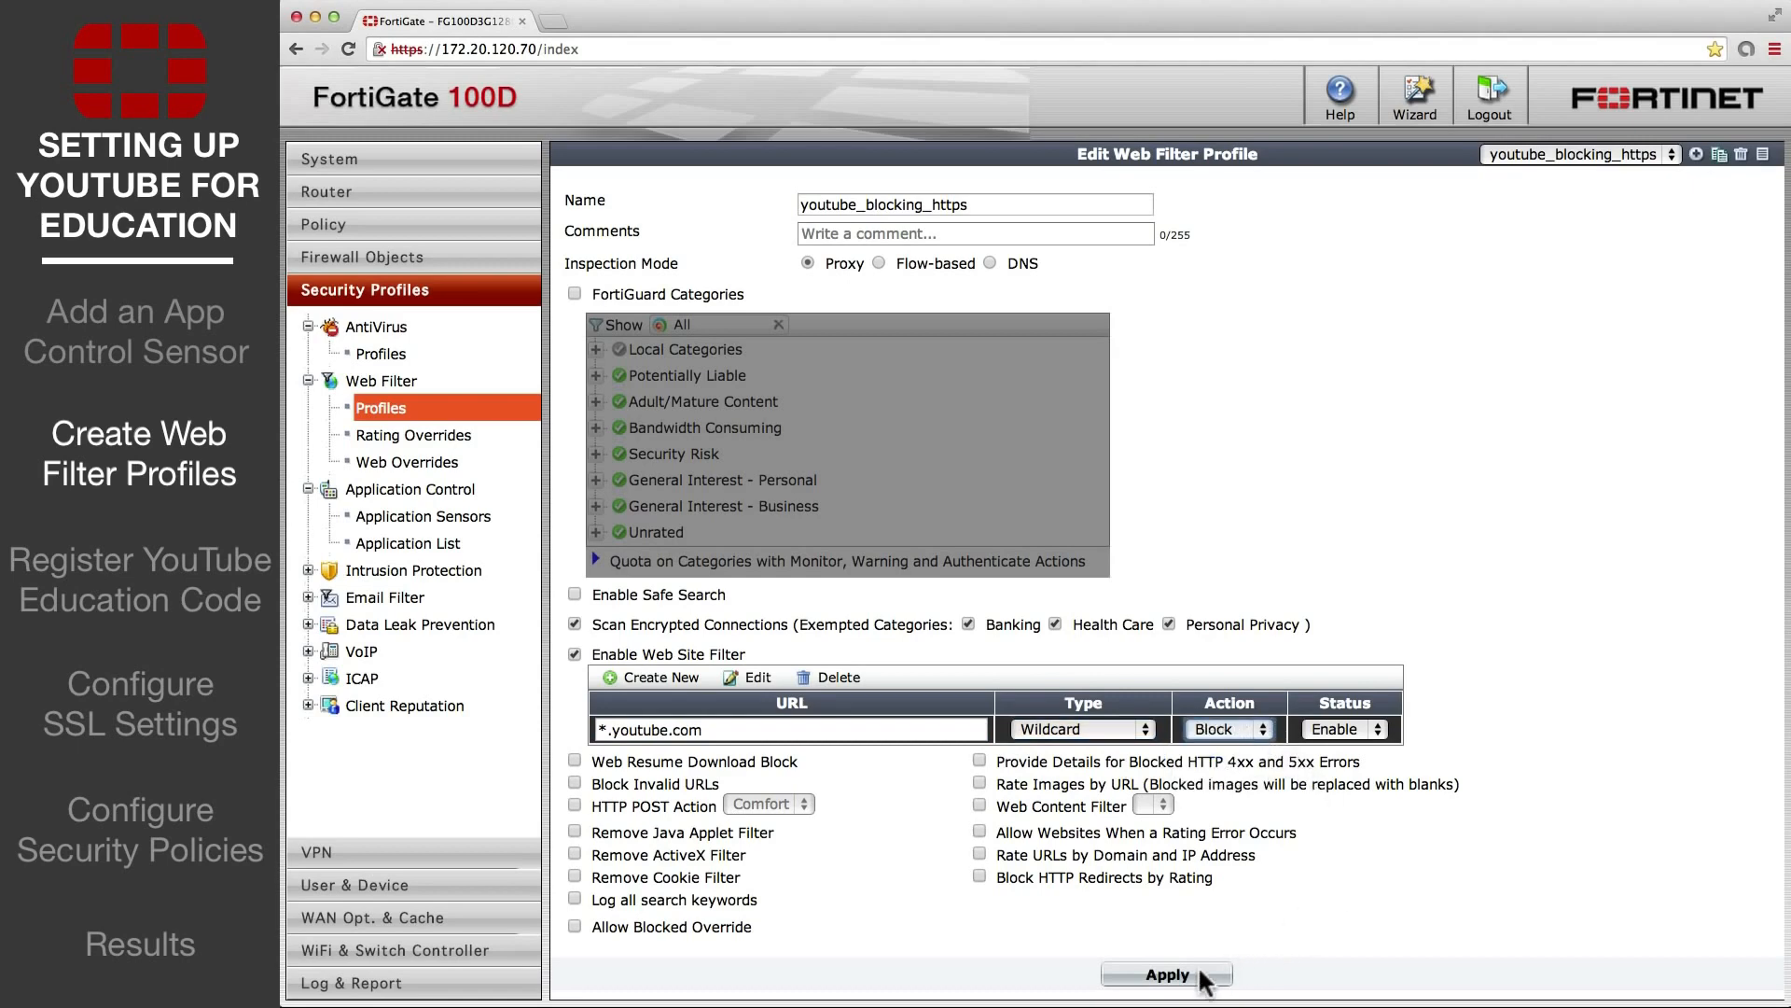
click(1166, 981)
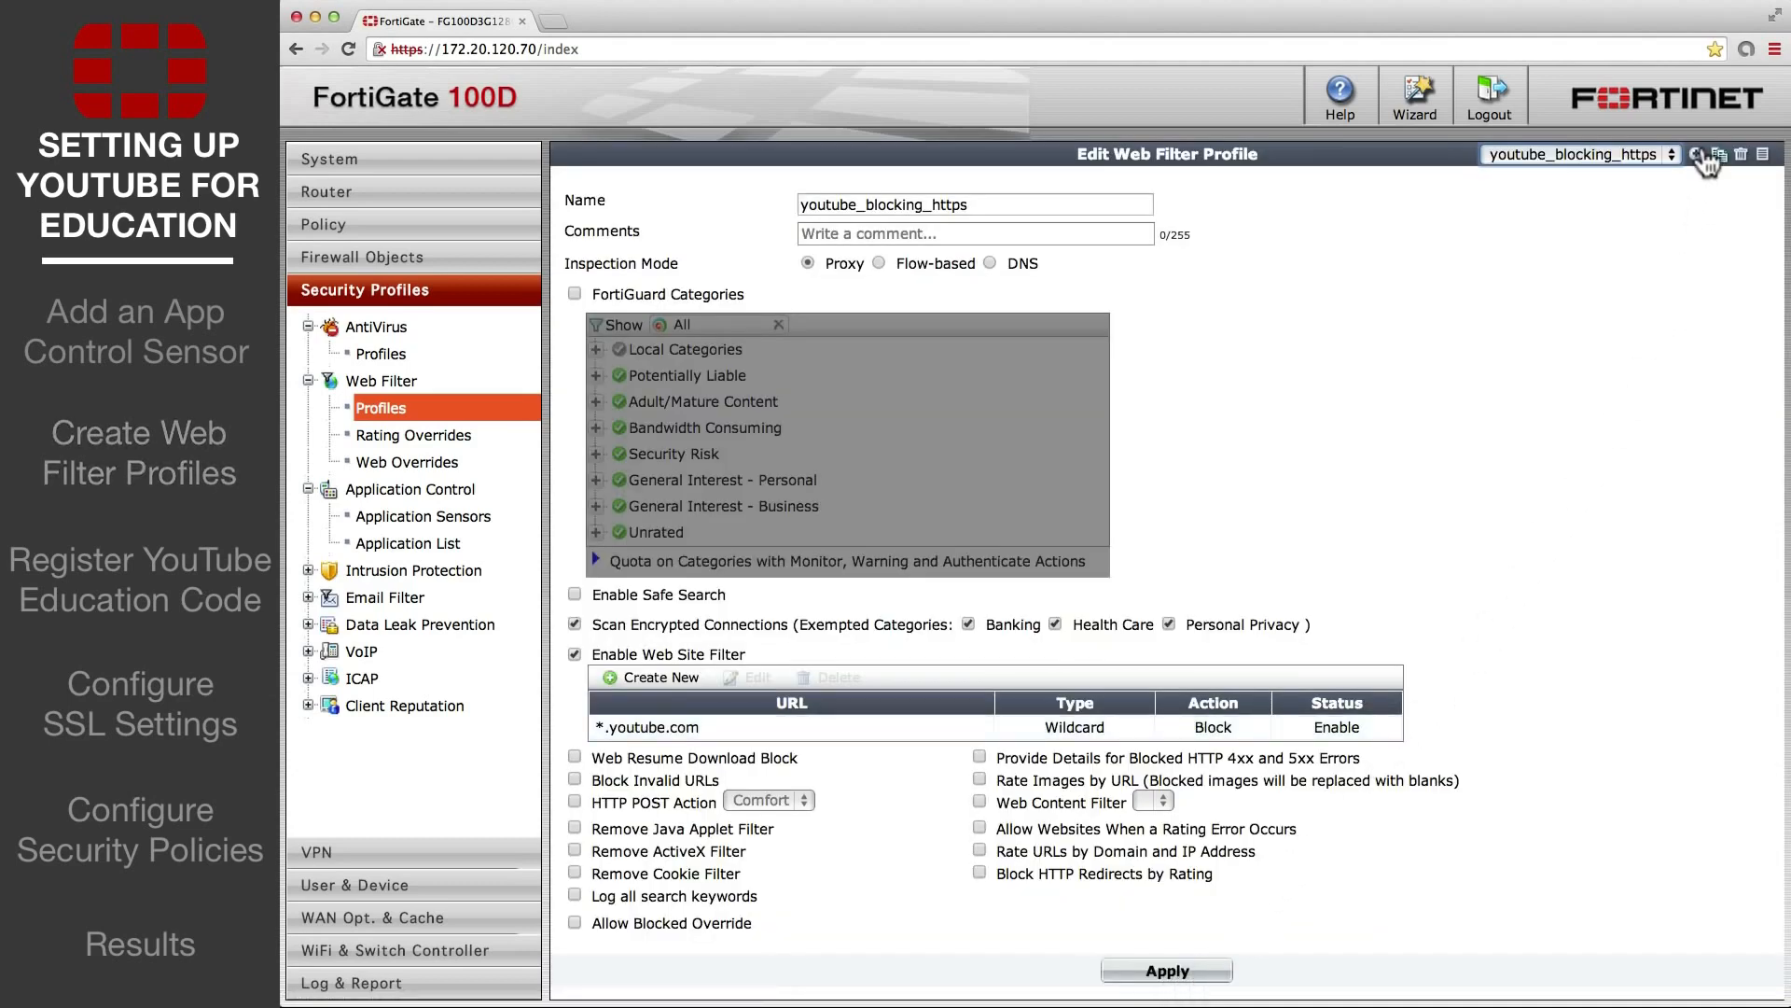
- Start a web filter profile named youtube_education_filter with FortiGuard categories, Safe Search and the YouTube Education Filter enabled
click(1700, 156)
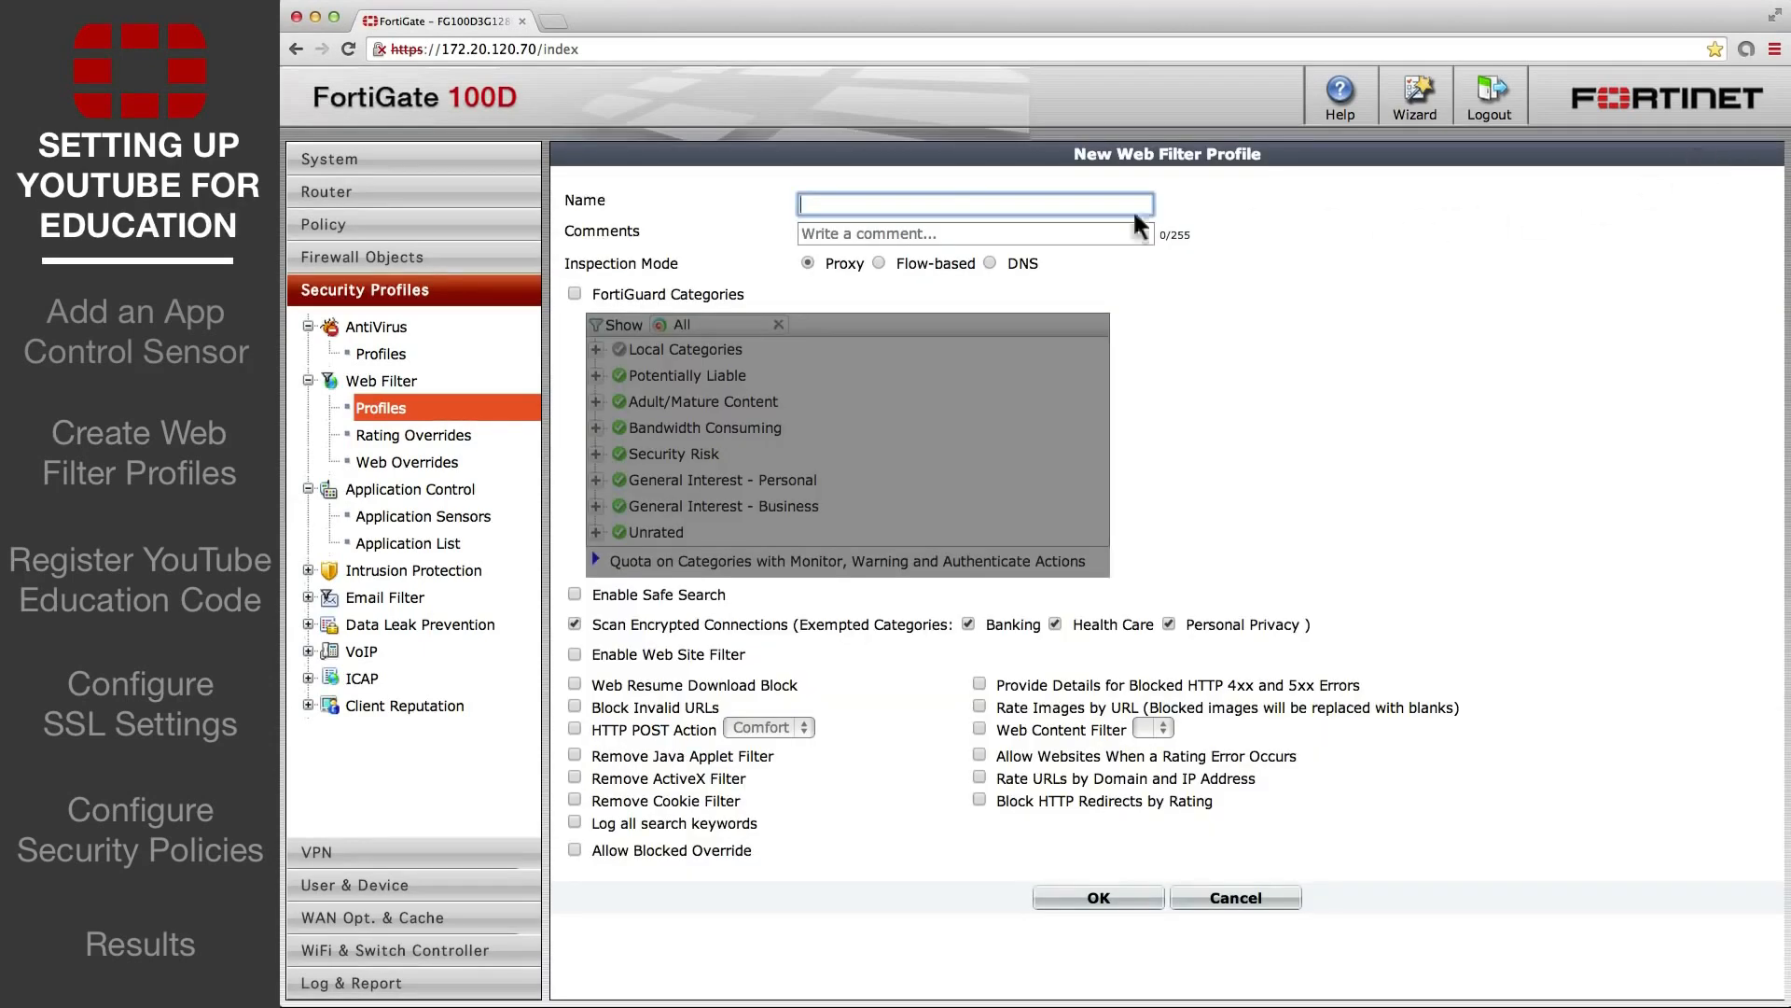
text(youtube_education_filter)
click(574, 292)
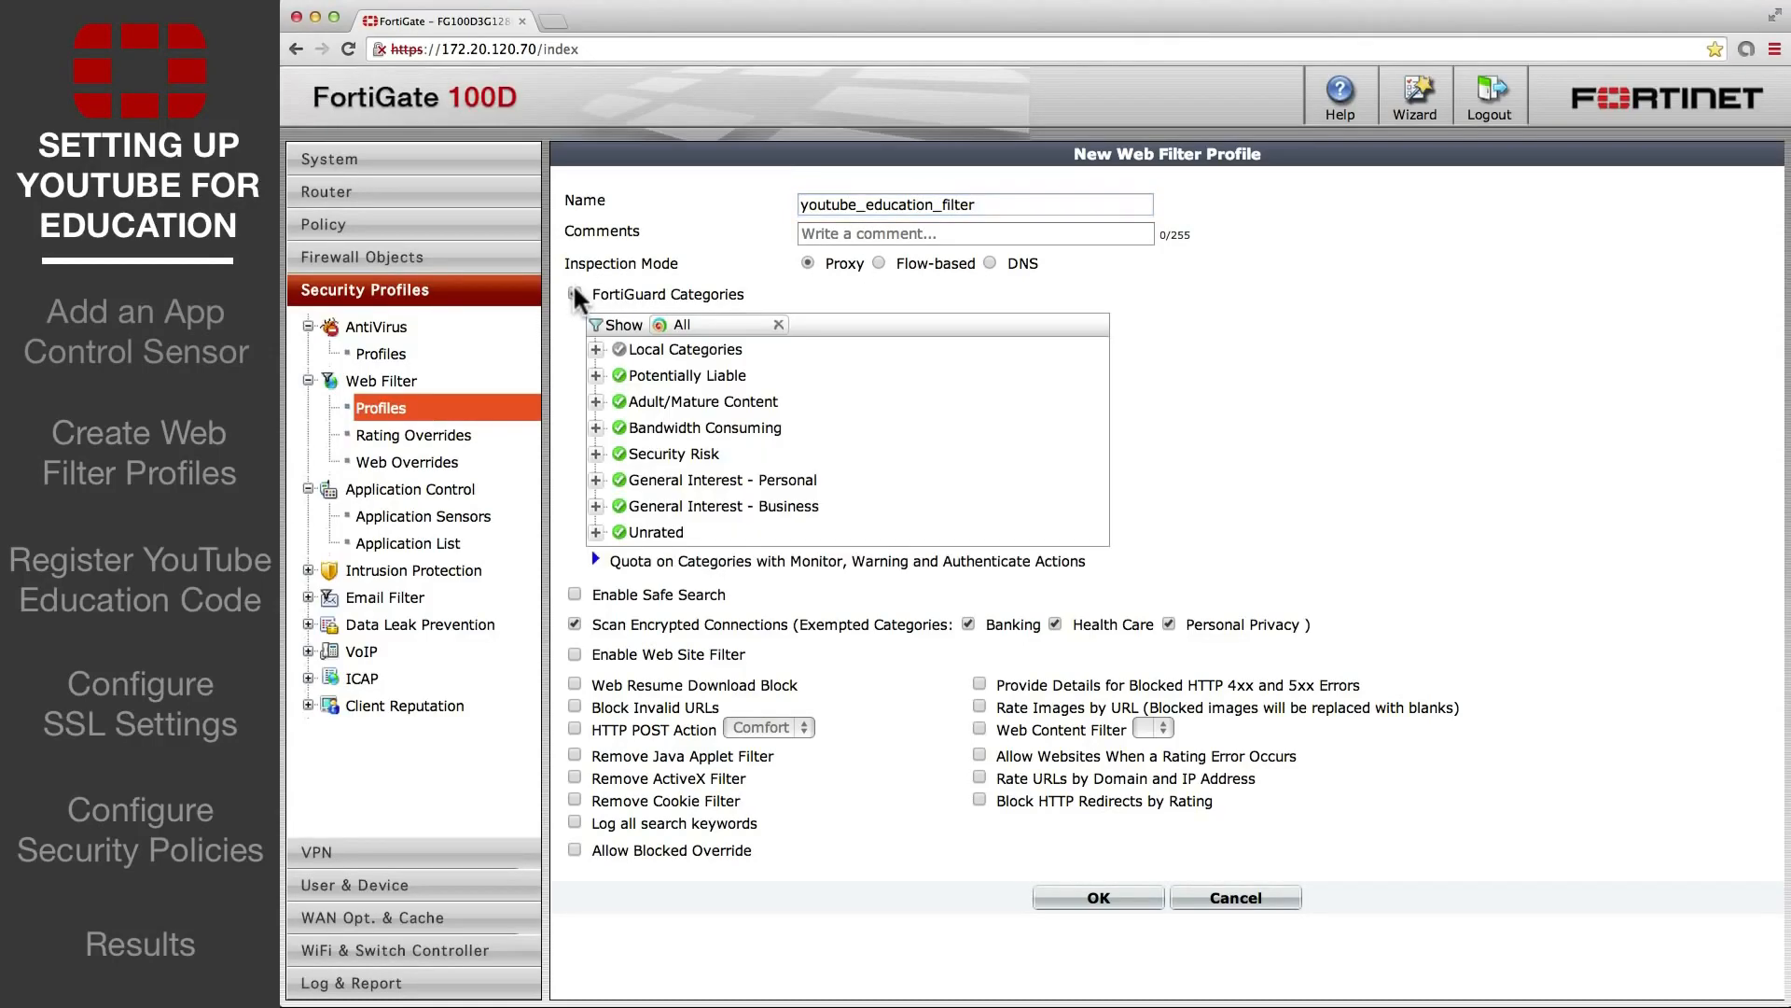
click(597, 428)
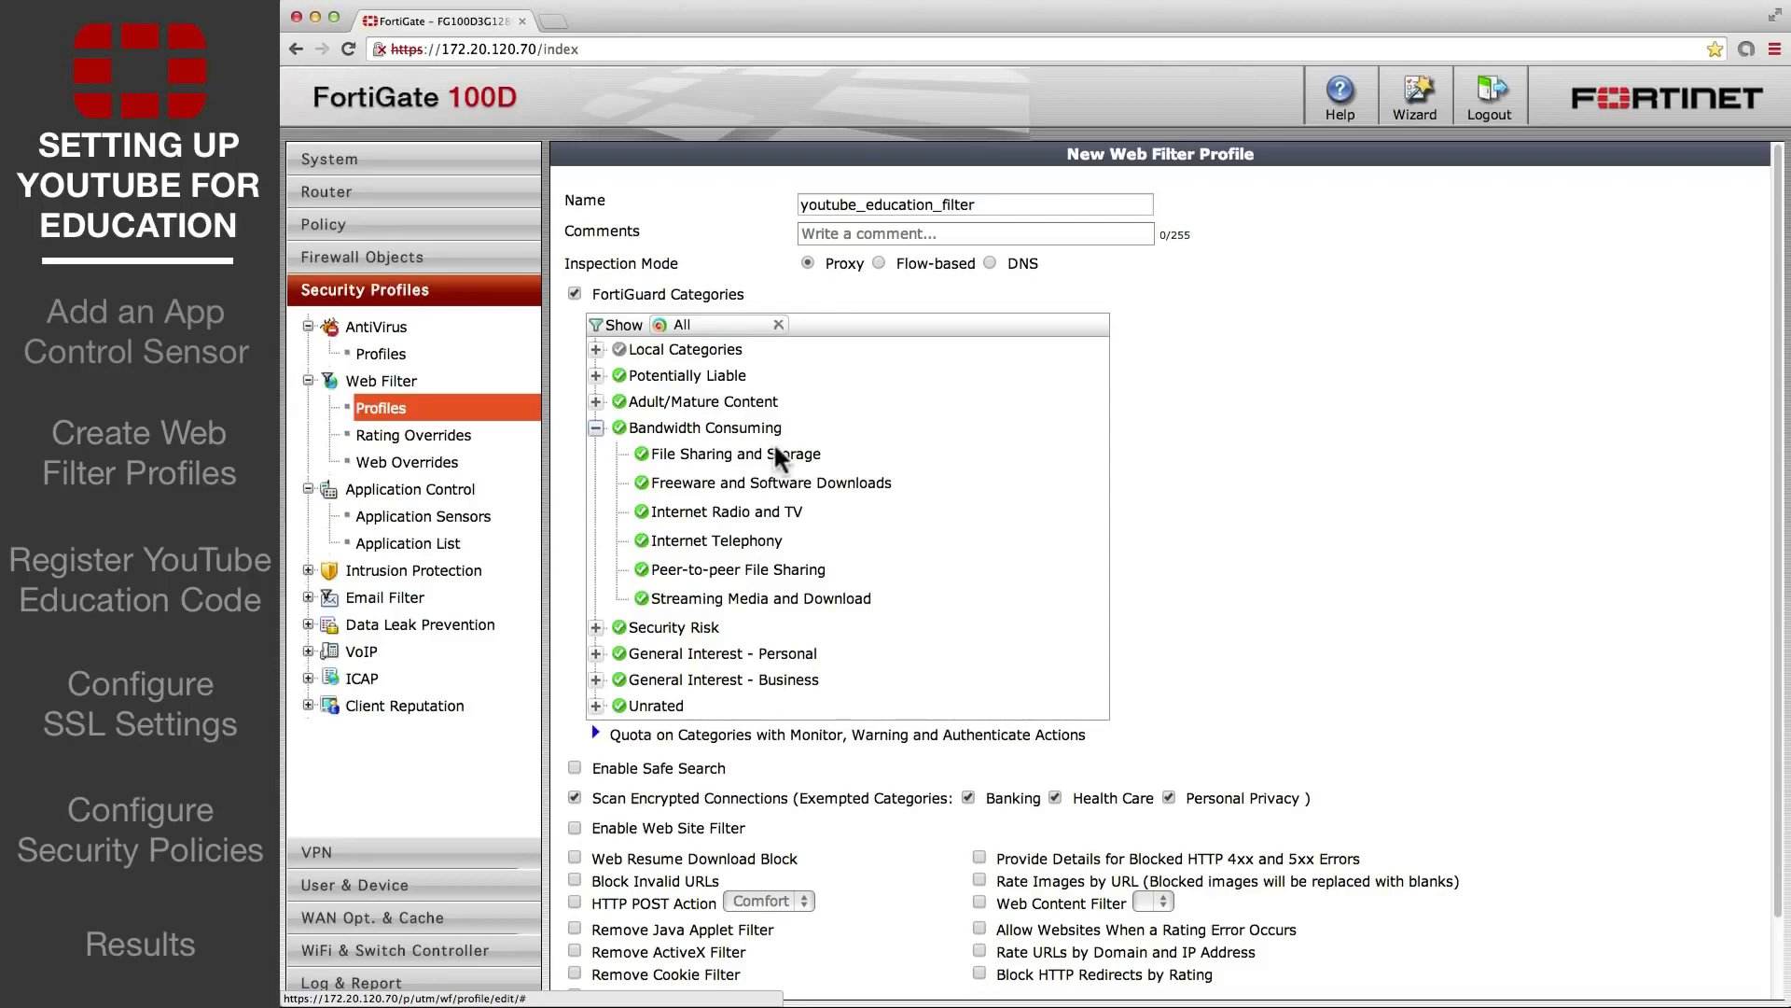
click(574, 768)
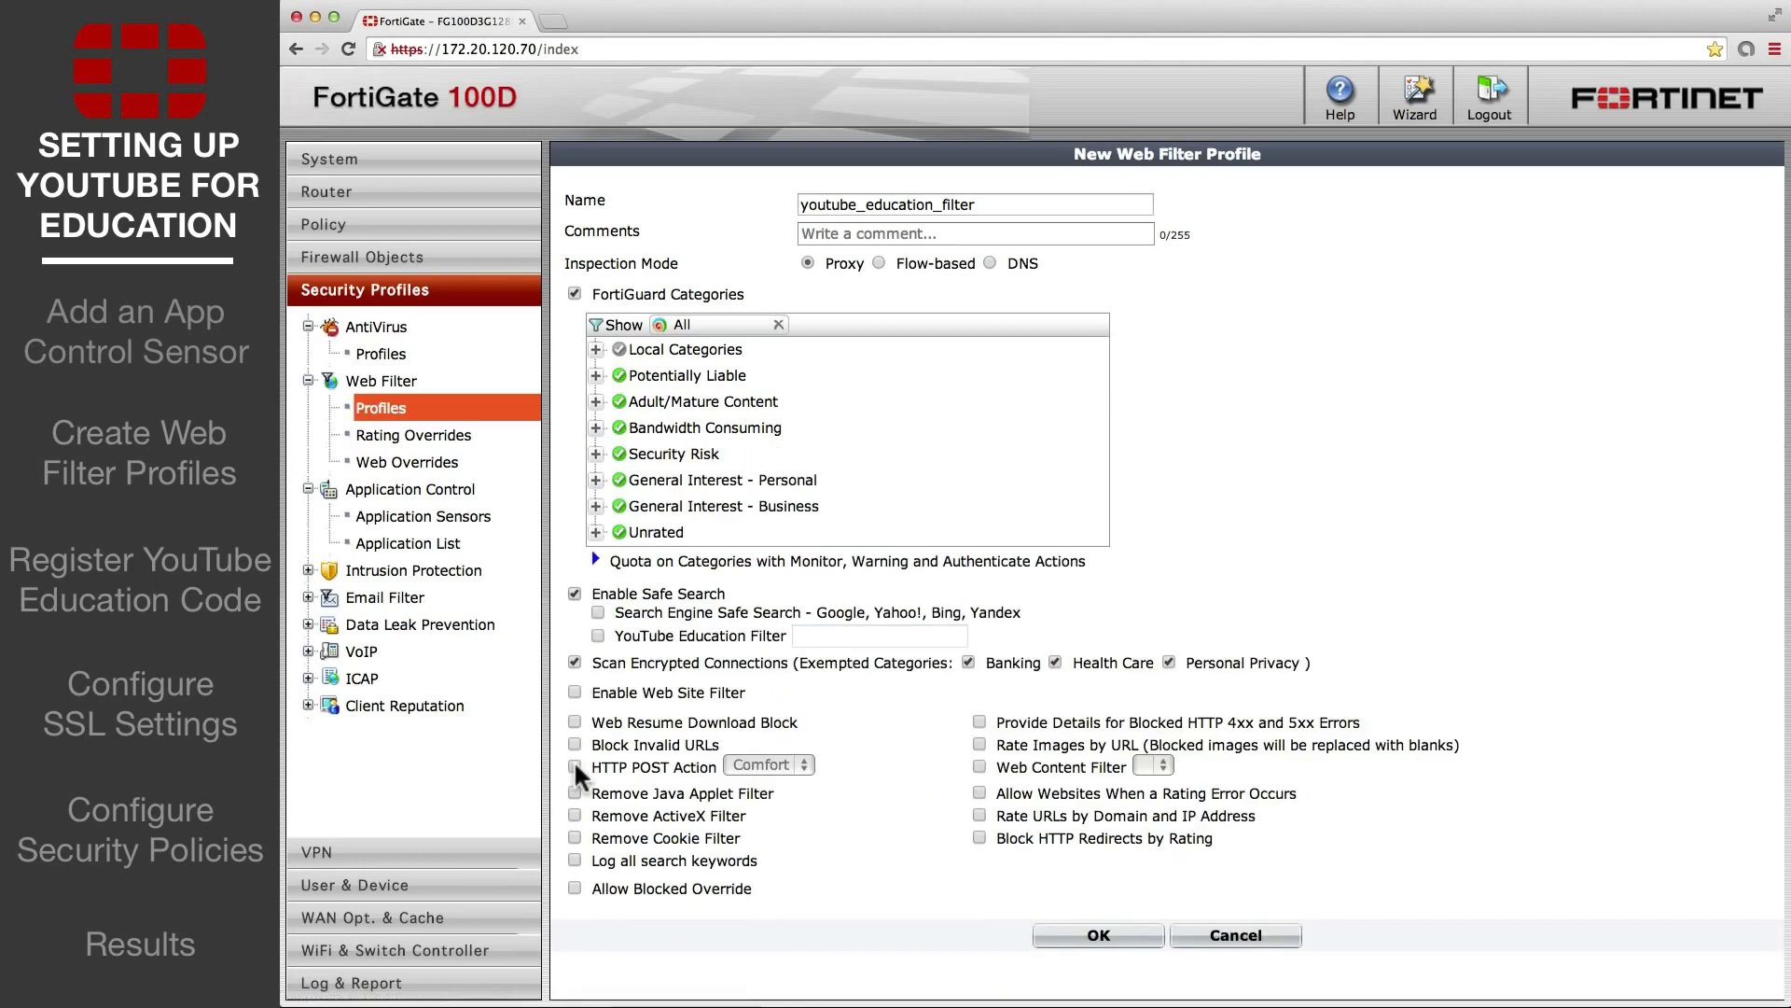
click(598, 634)
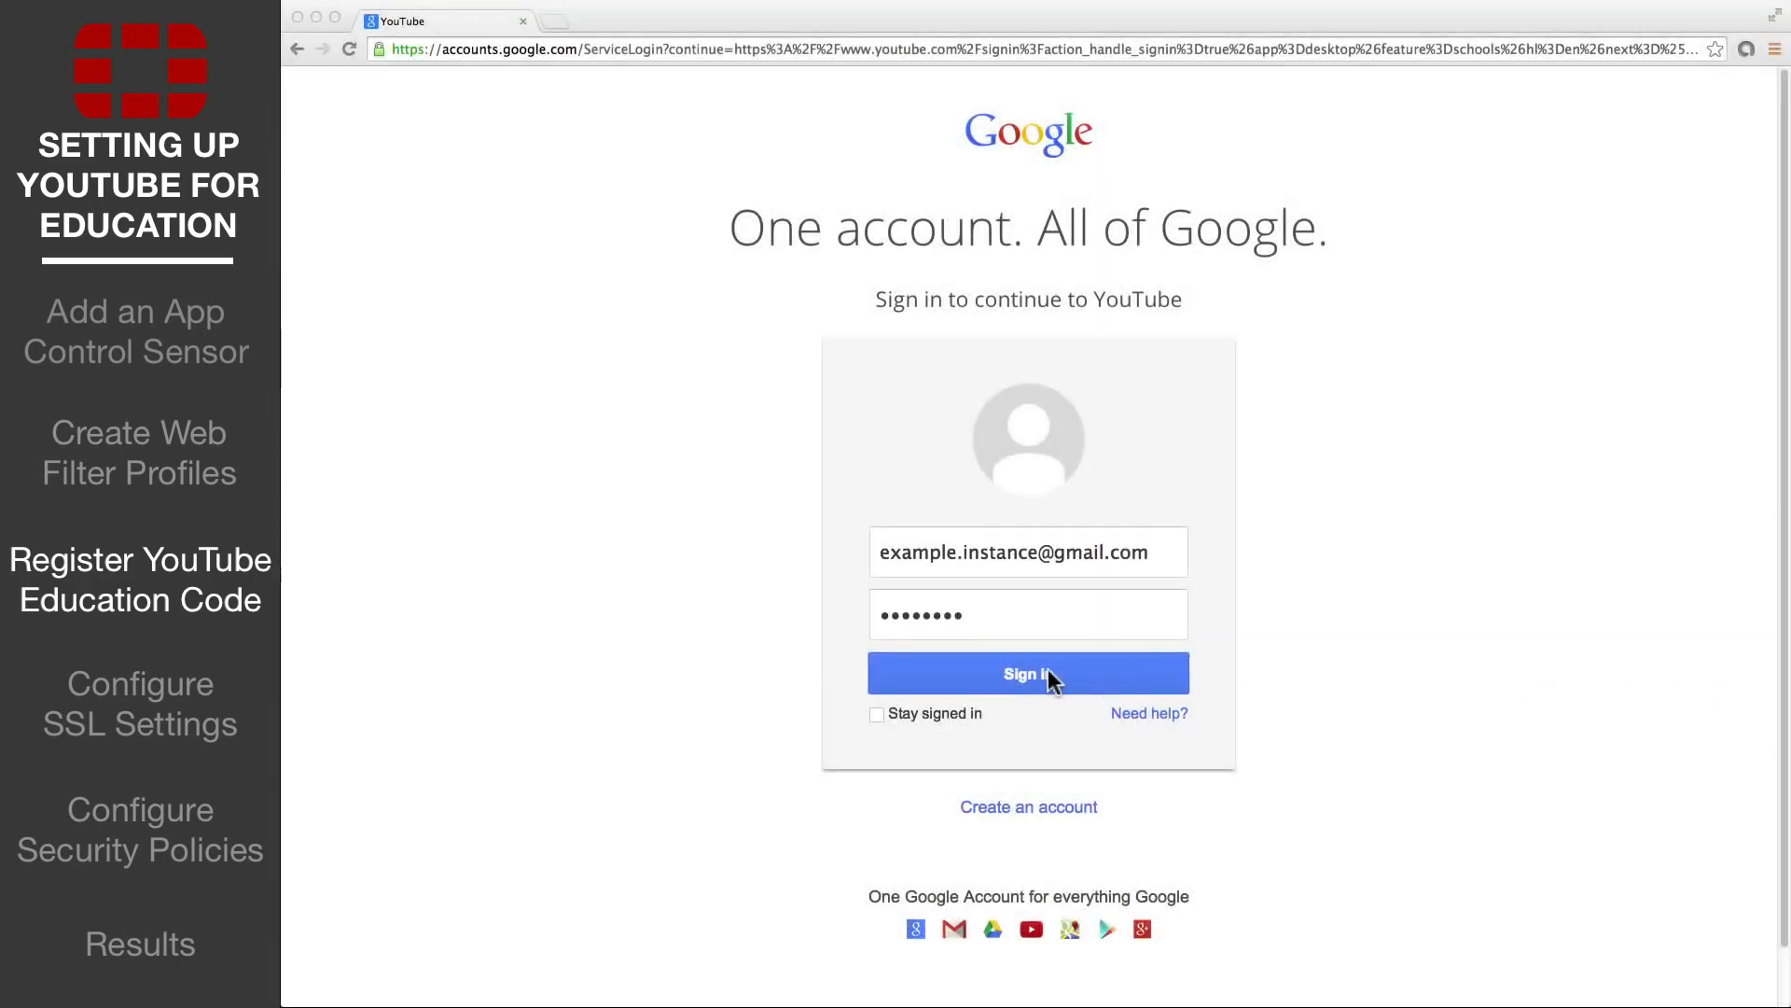
- Switch to YouTube, sign up for YouTube for Schools with the school's Google account, and copy the X-YouTube-Edu-Filter ID from the account instructions
click(1049, 671)
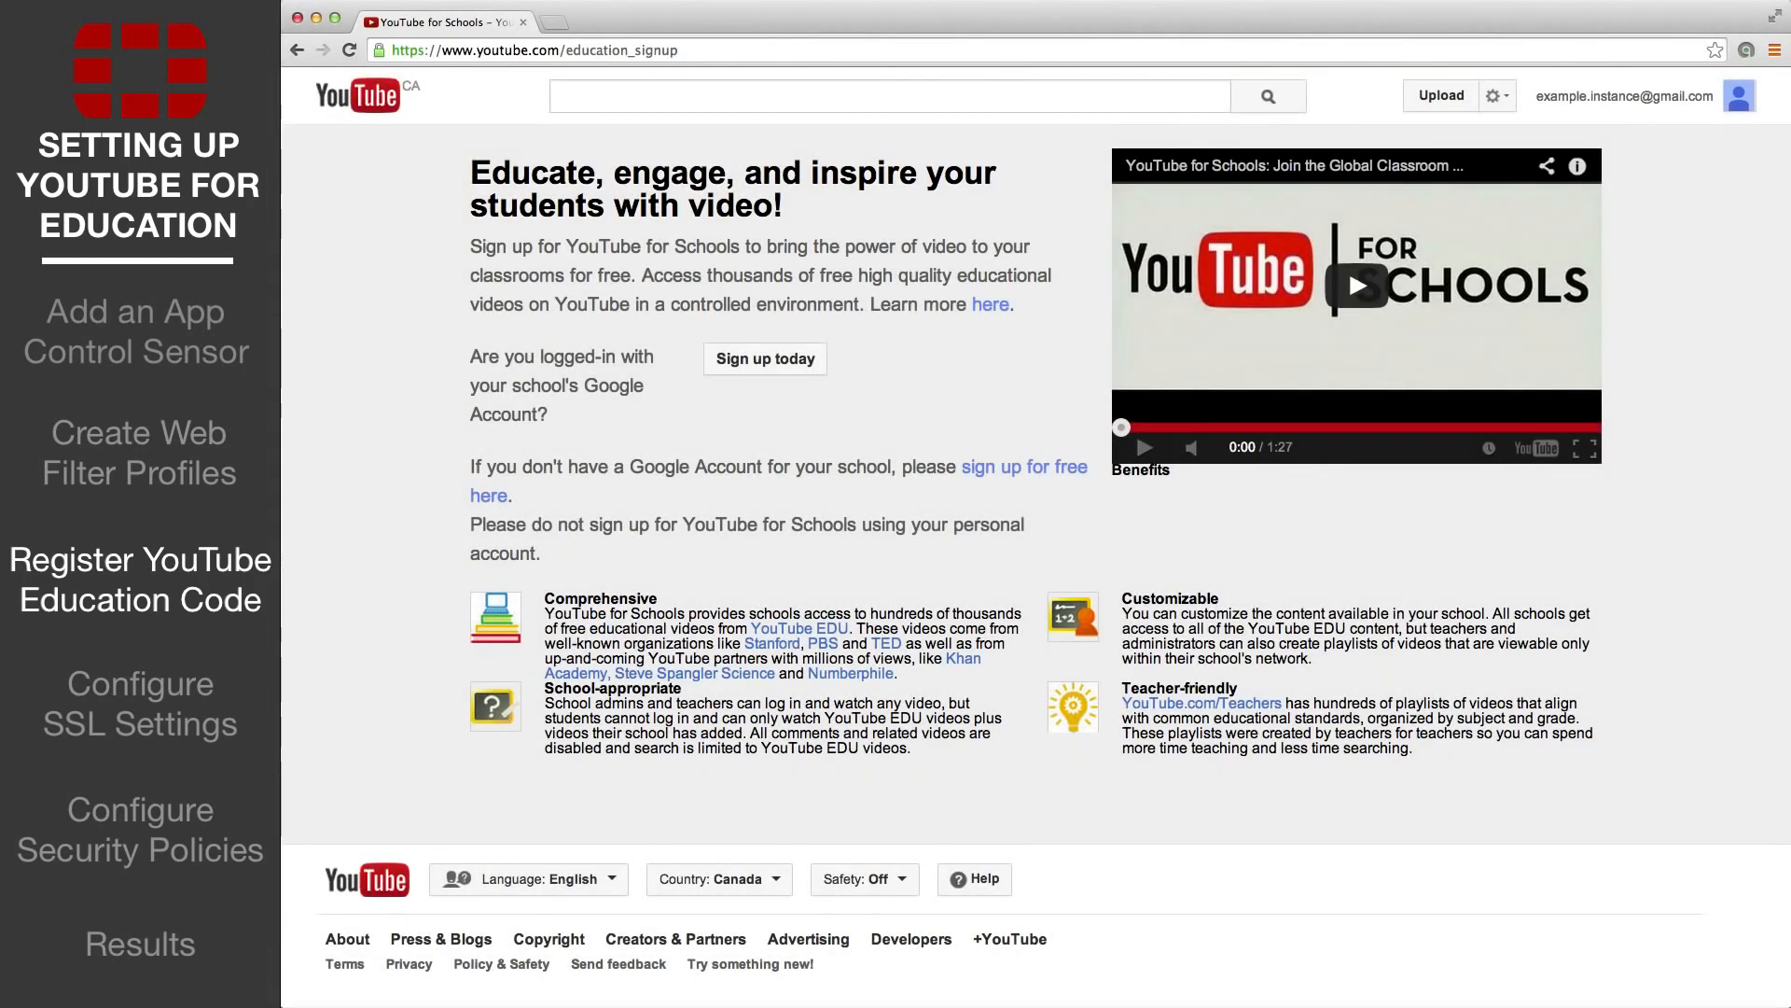
click(765, 361)
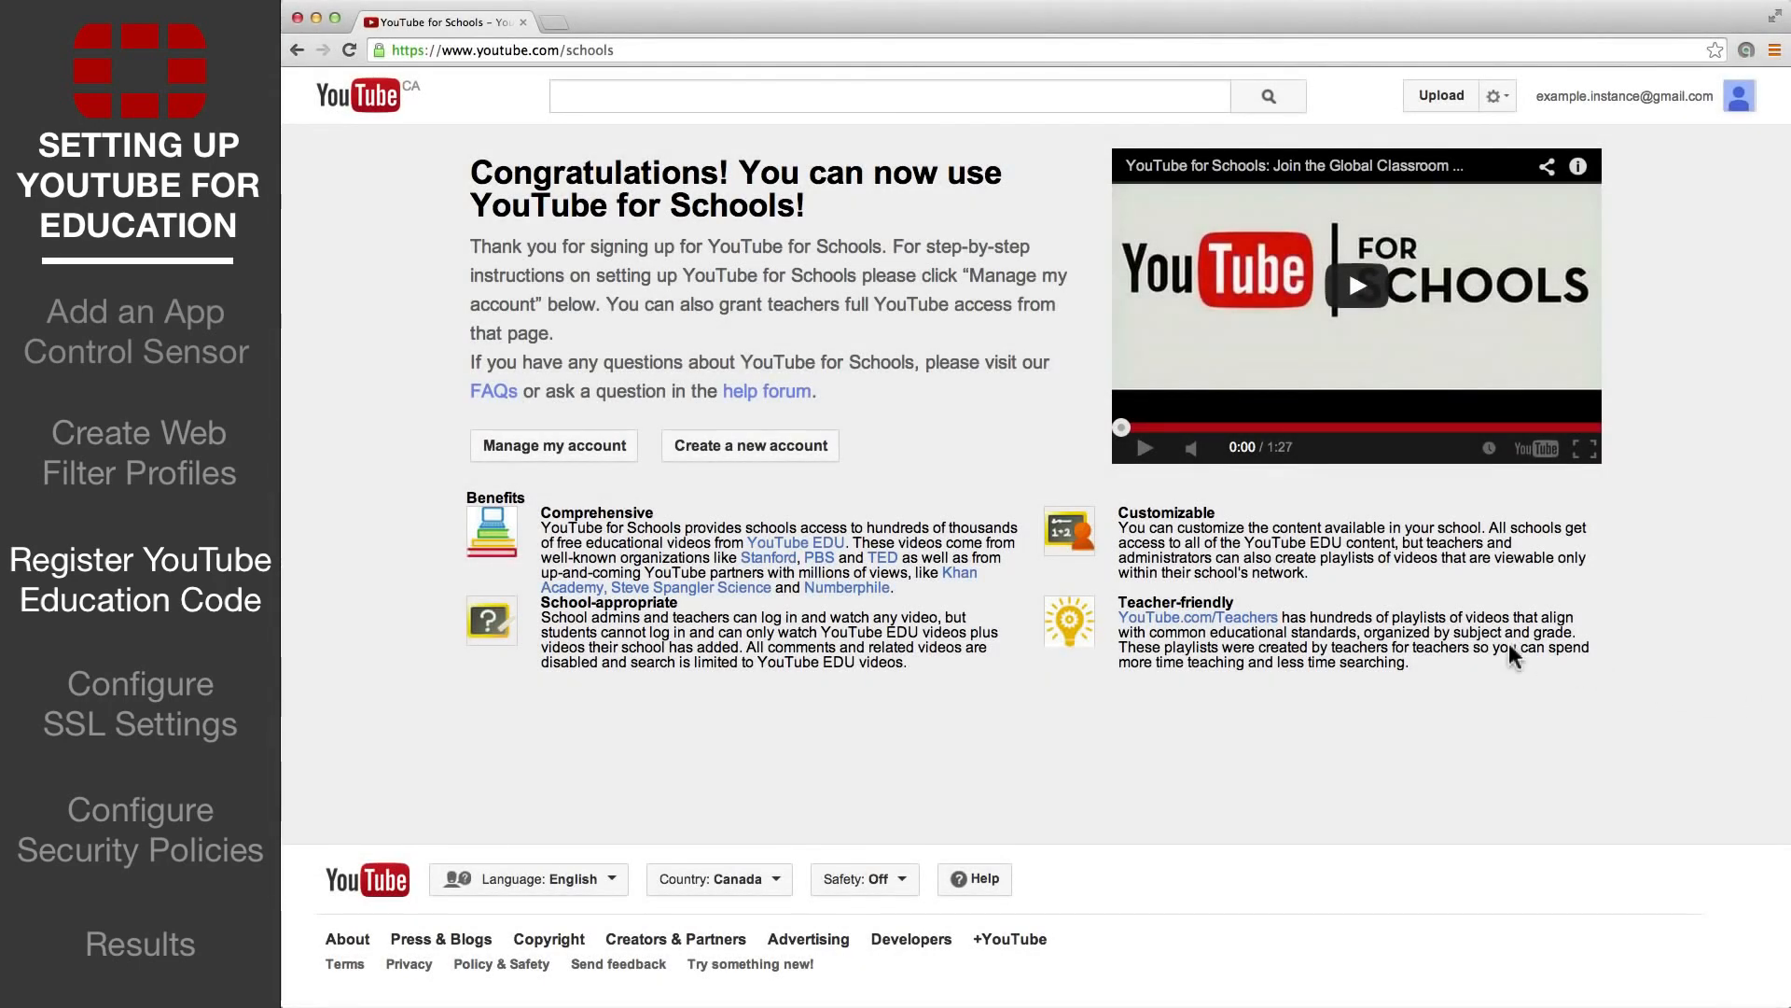
click(545, 439)
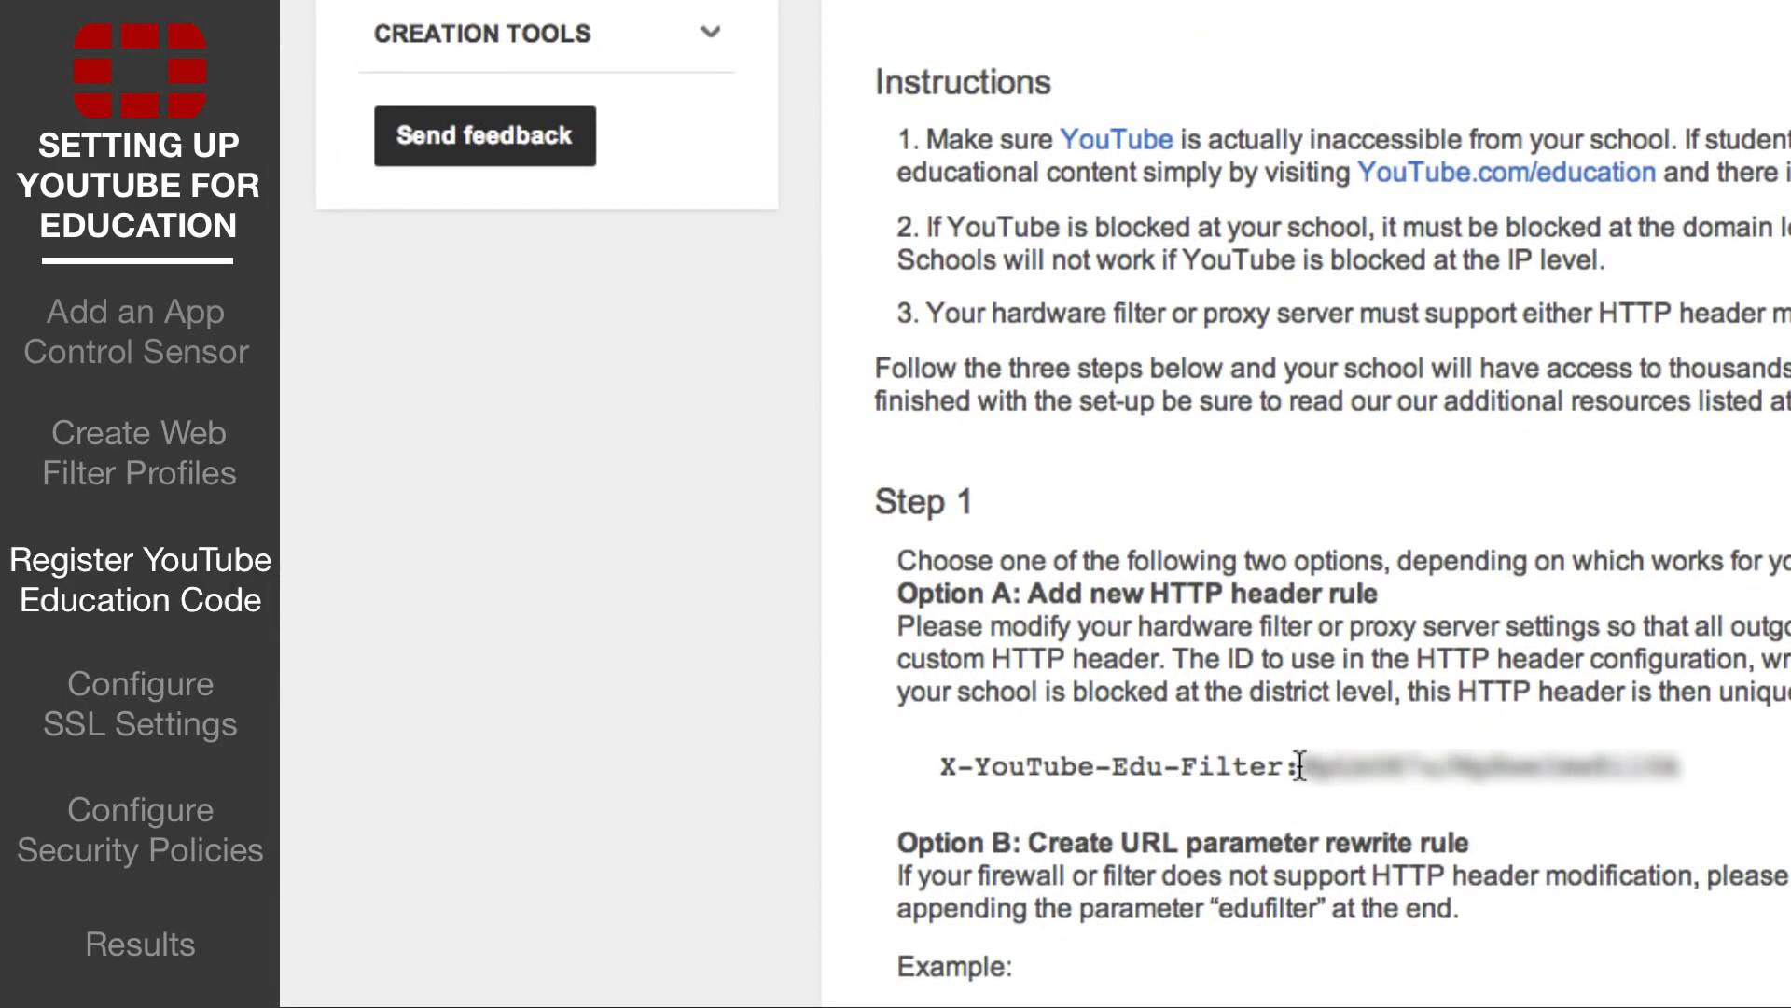
drag(1300, 766, 1682, 766)
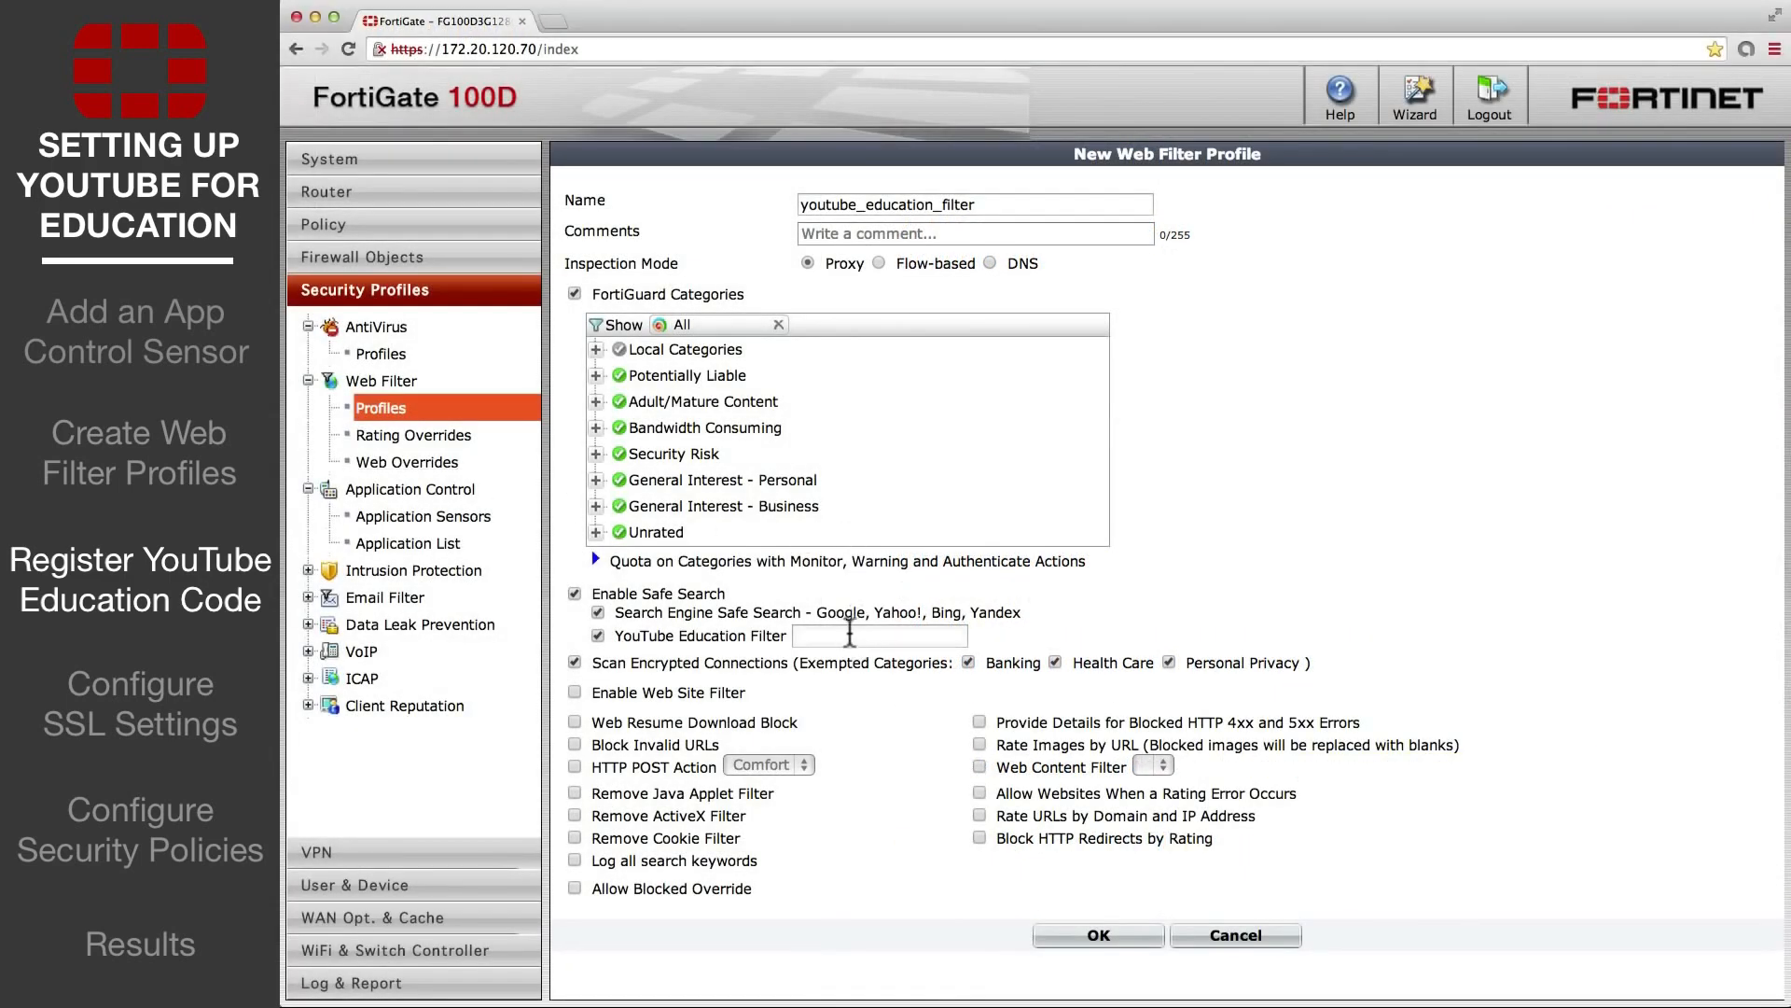
- Back in FortiGate, paste the education filter ID into the YouTube Education Filter field and save the web filter profile
click(847, 635)
key(super+v)
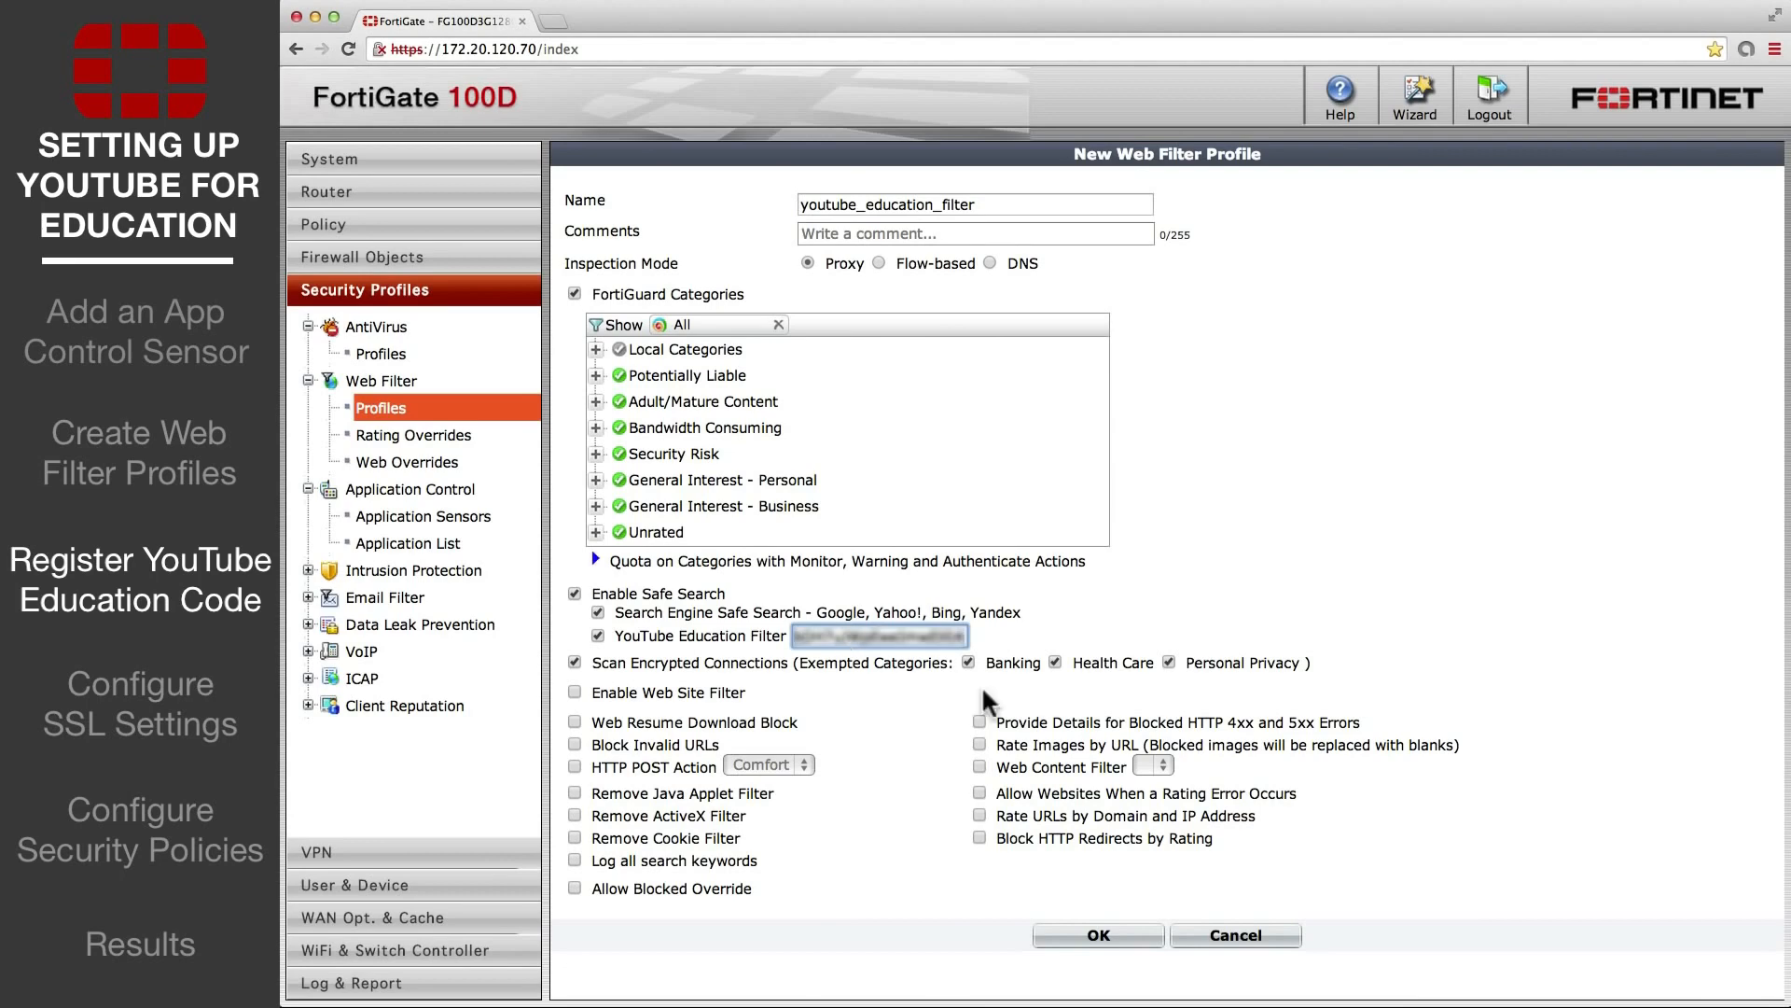
click(1087, 926)
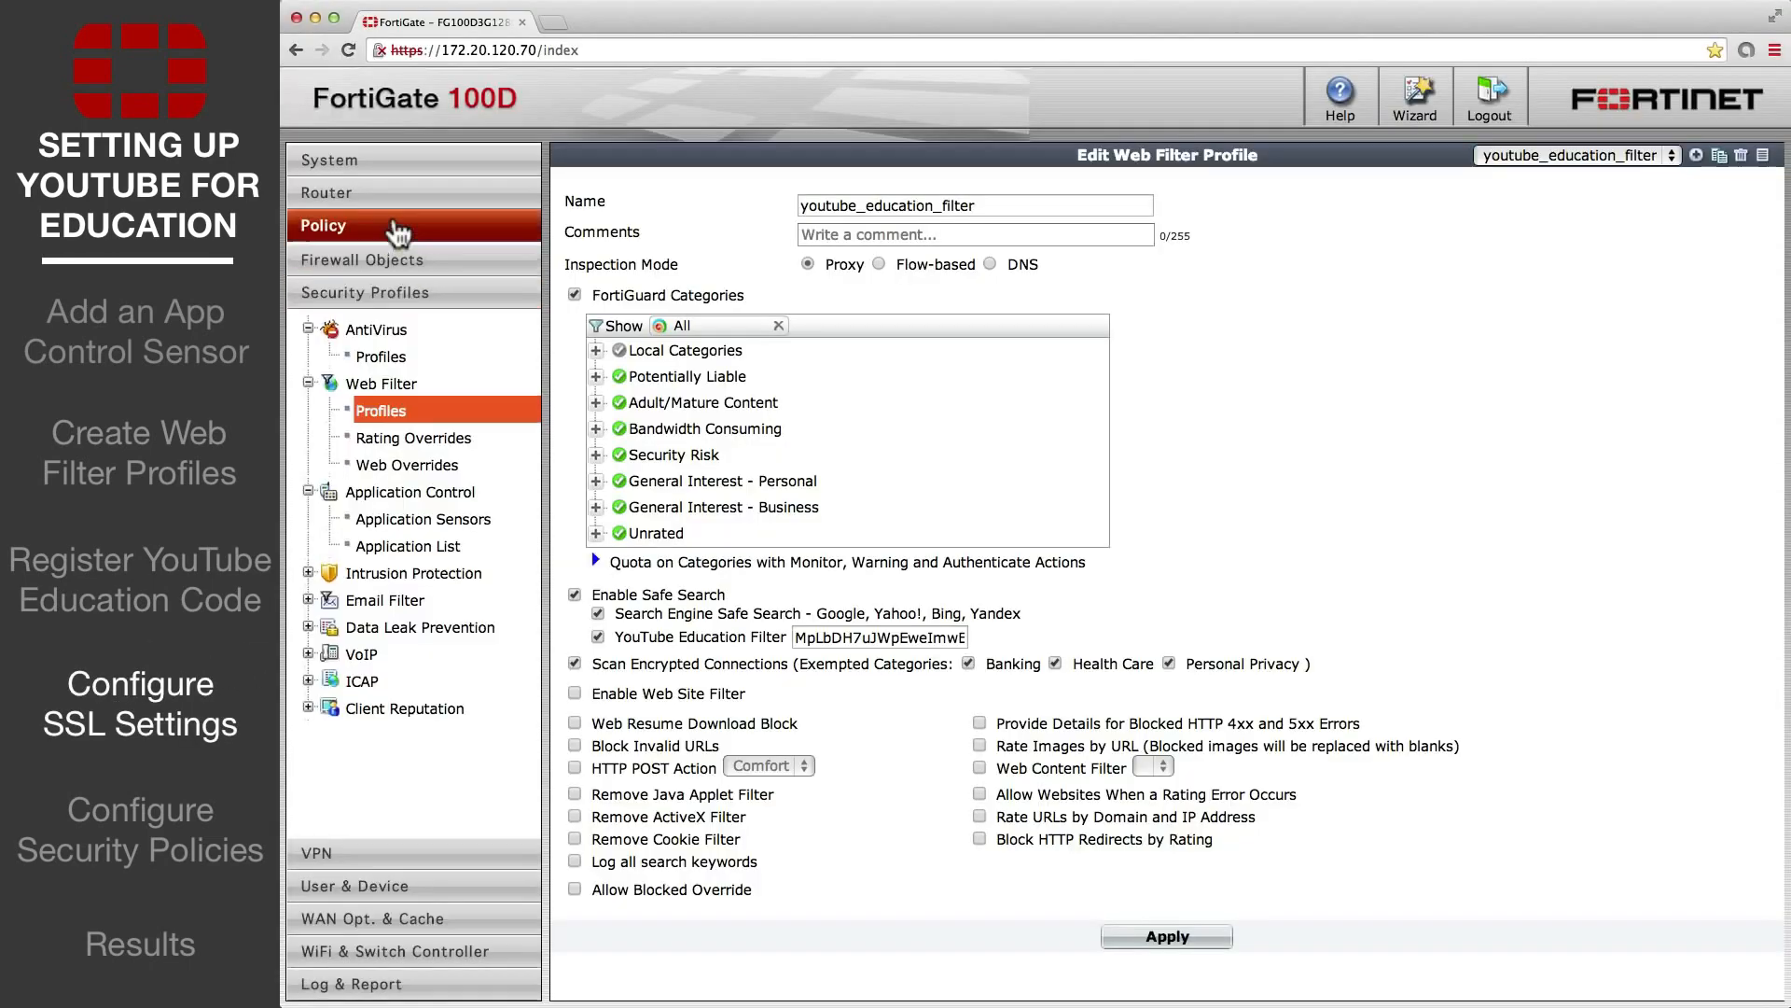
- Create a new SSL/SSH deep inspection profile named youtube_deep_inspection
click(399, 229)
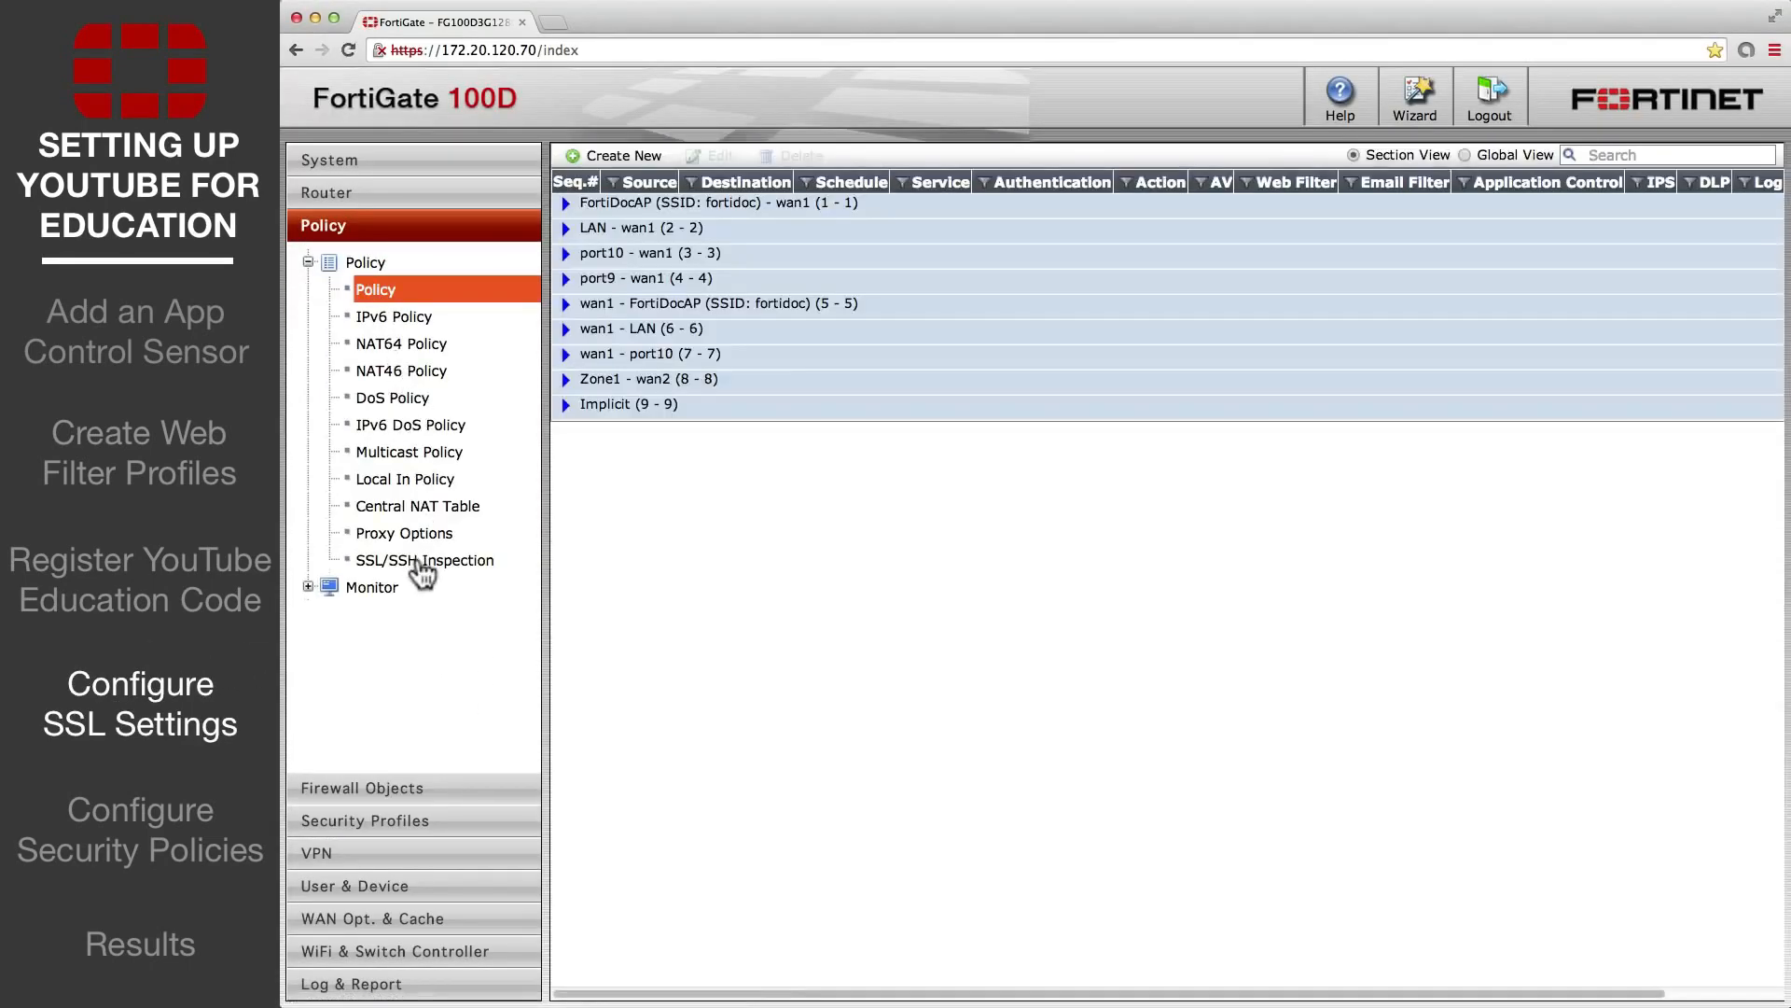
click(422, 565)
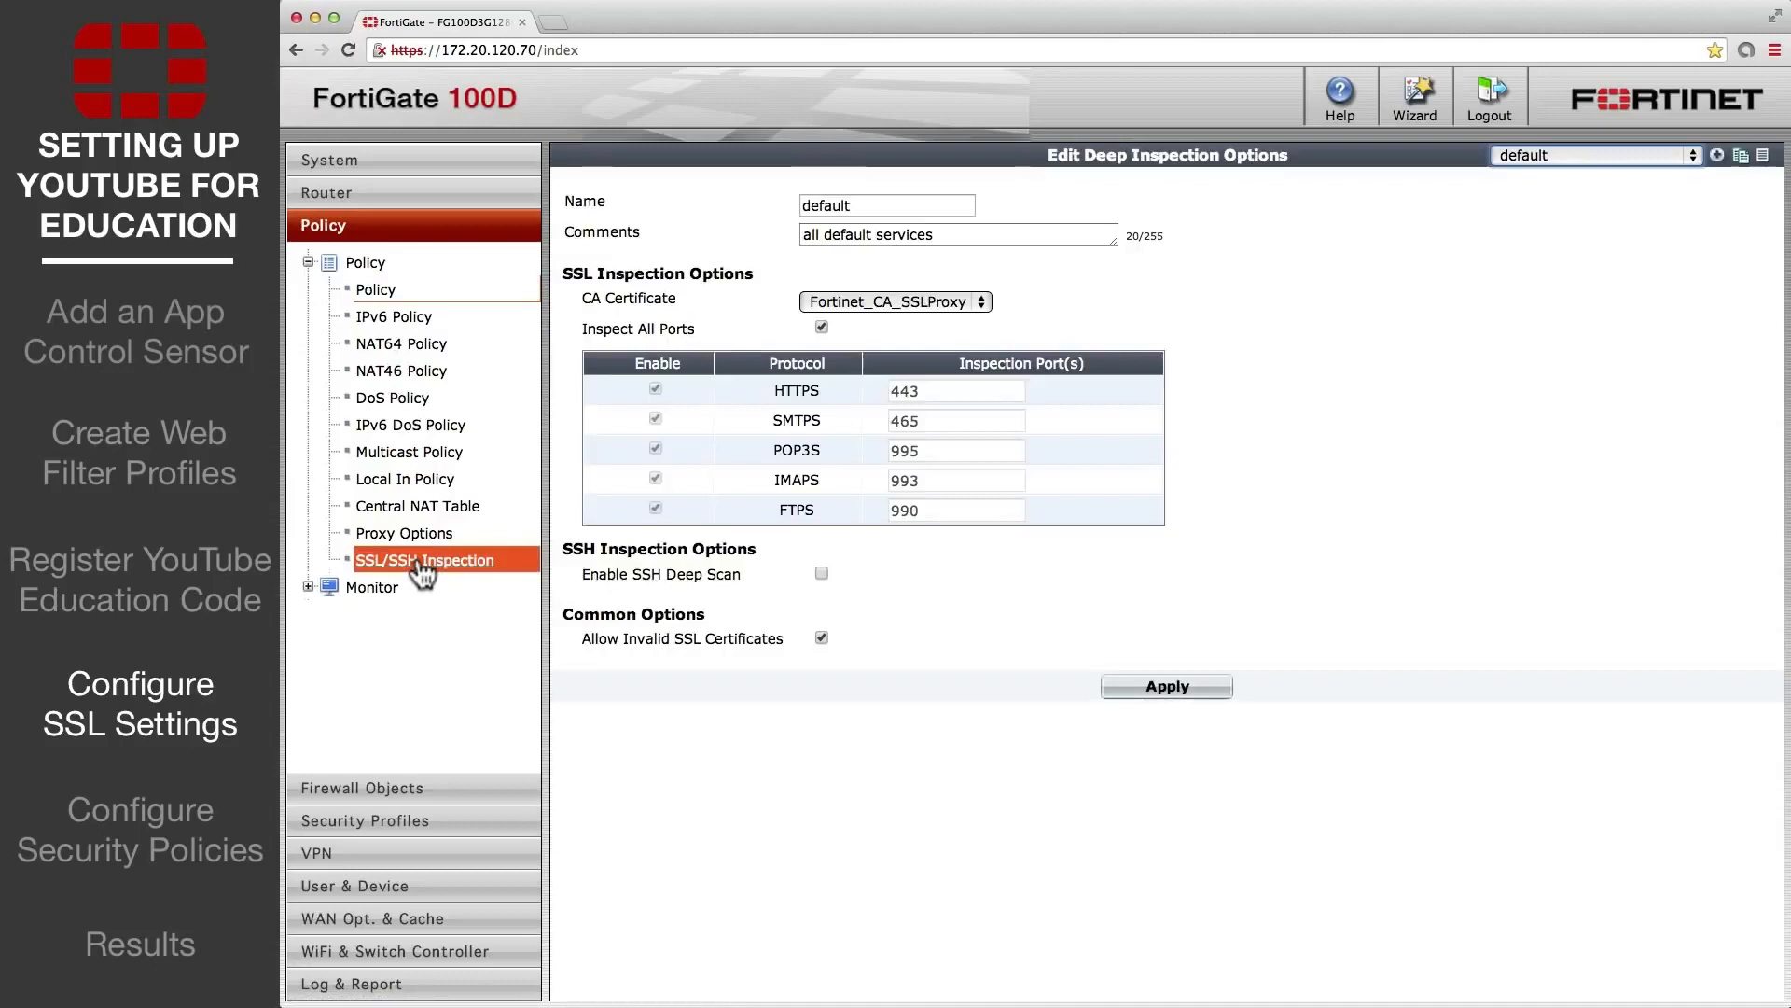
click(1718, 156)
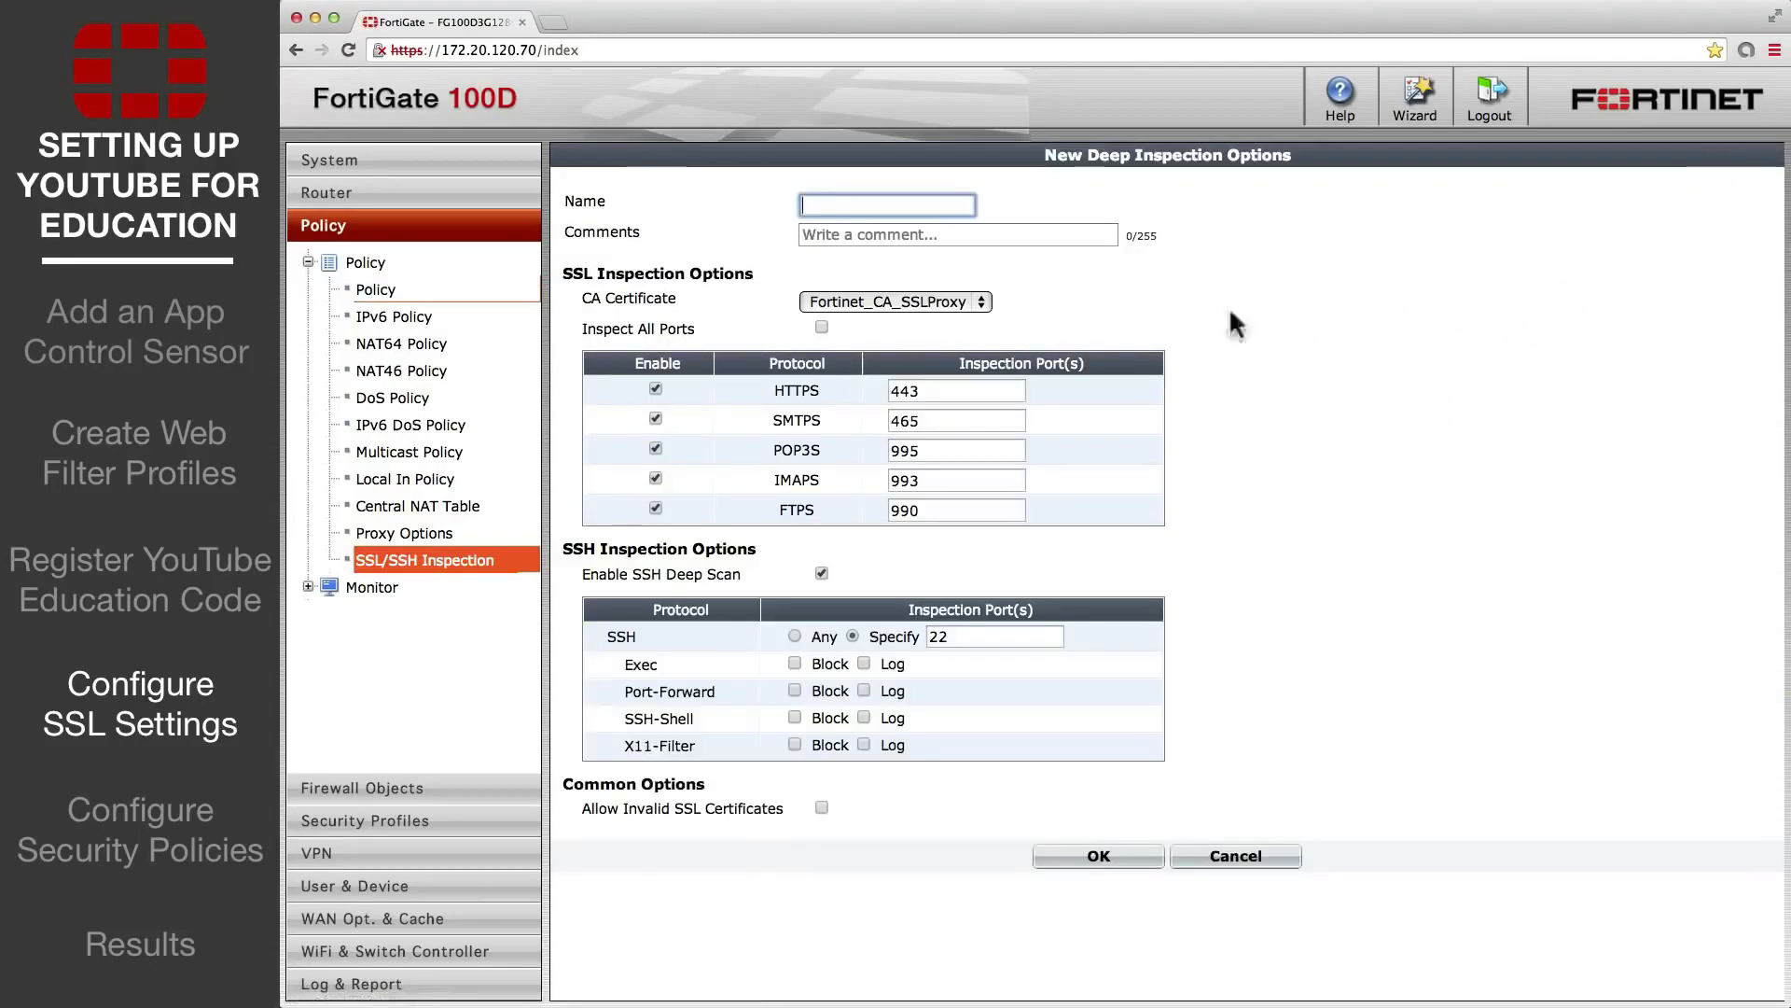
text(youtube_deep_inspection)
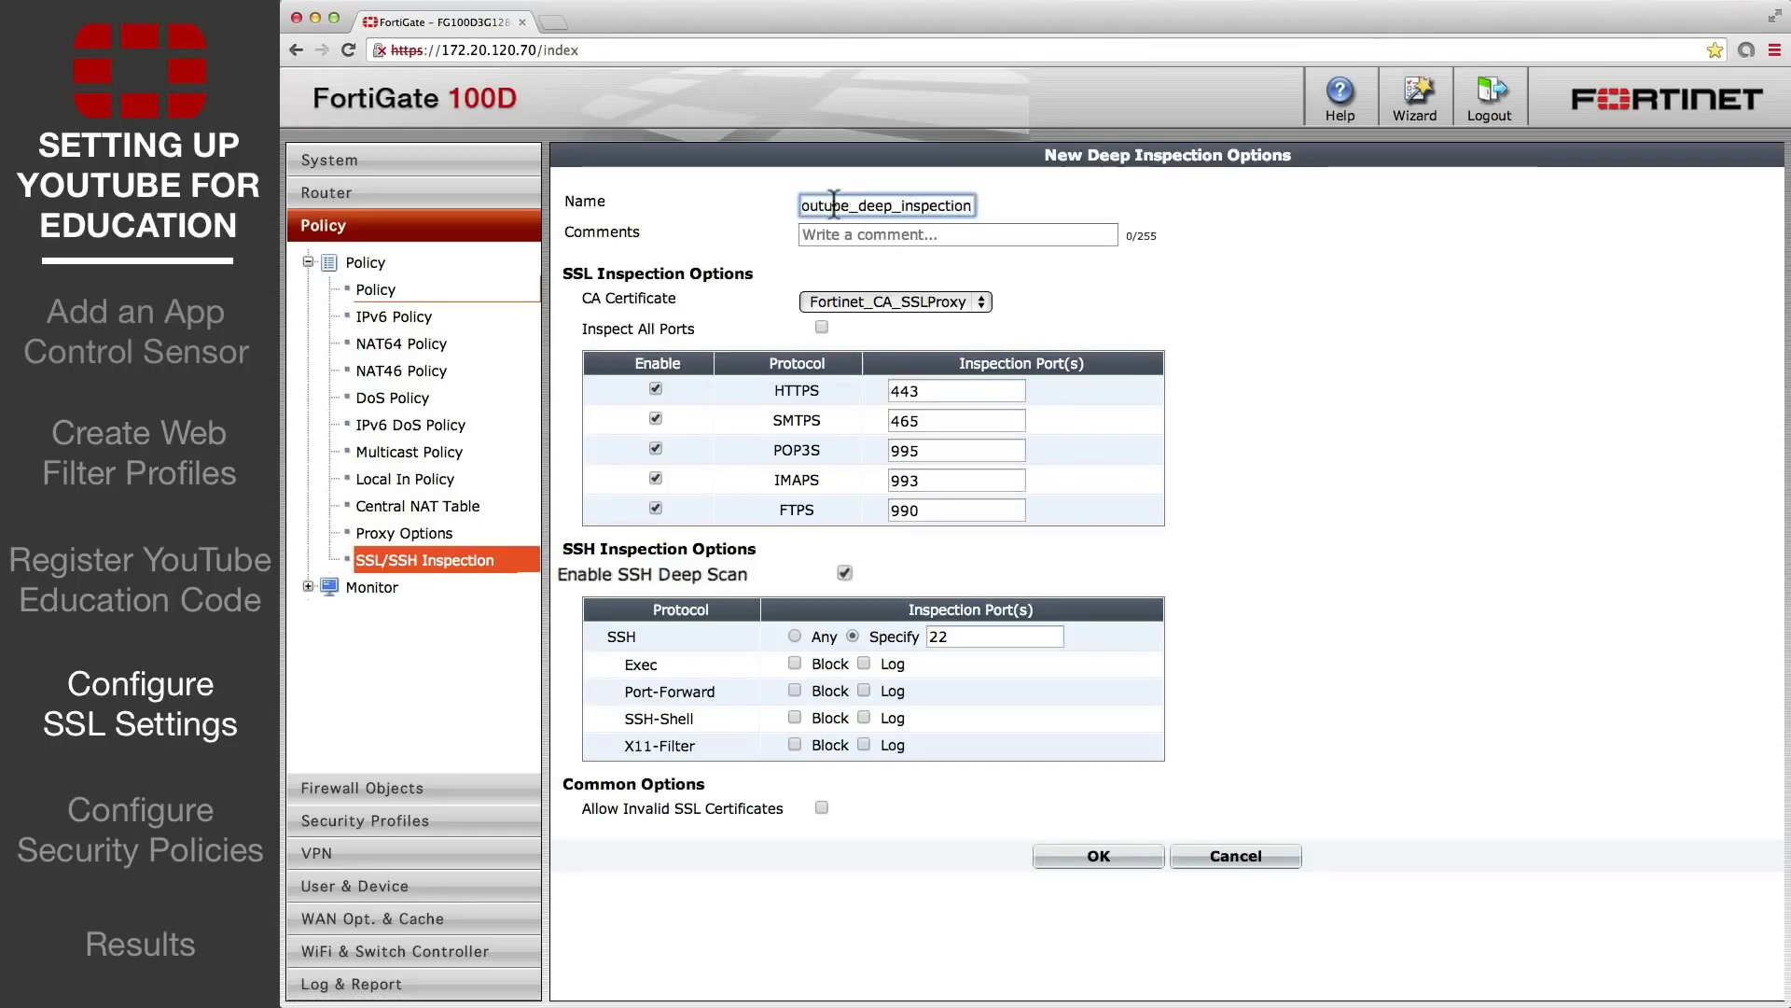
click(1099, 858)
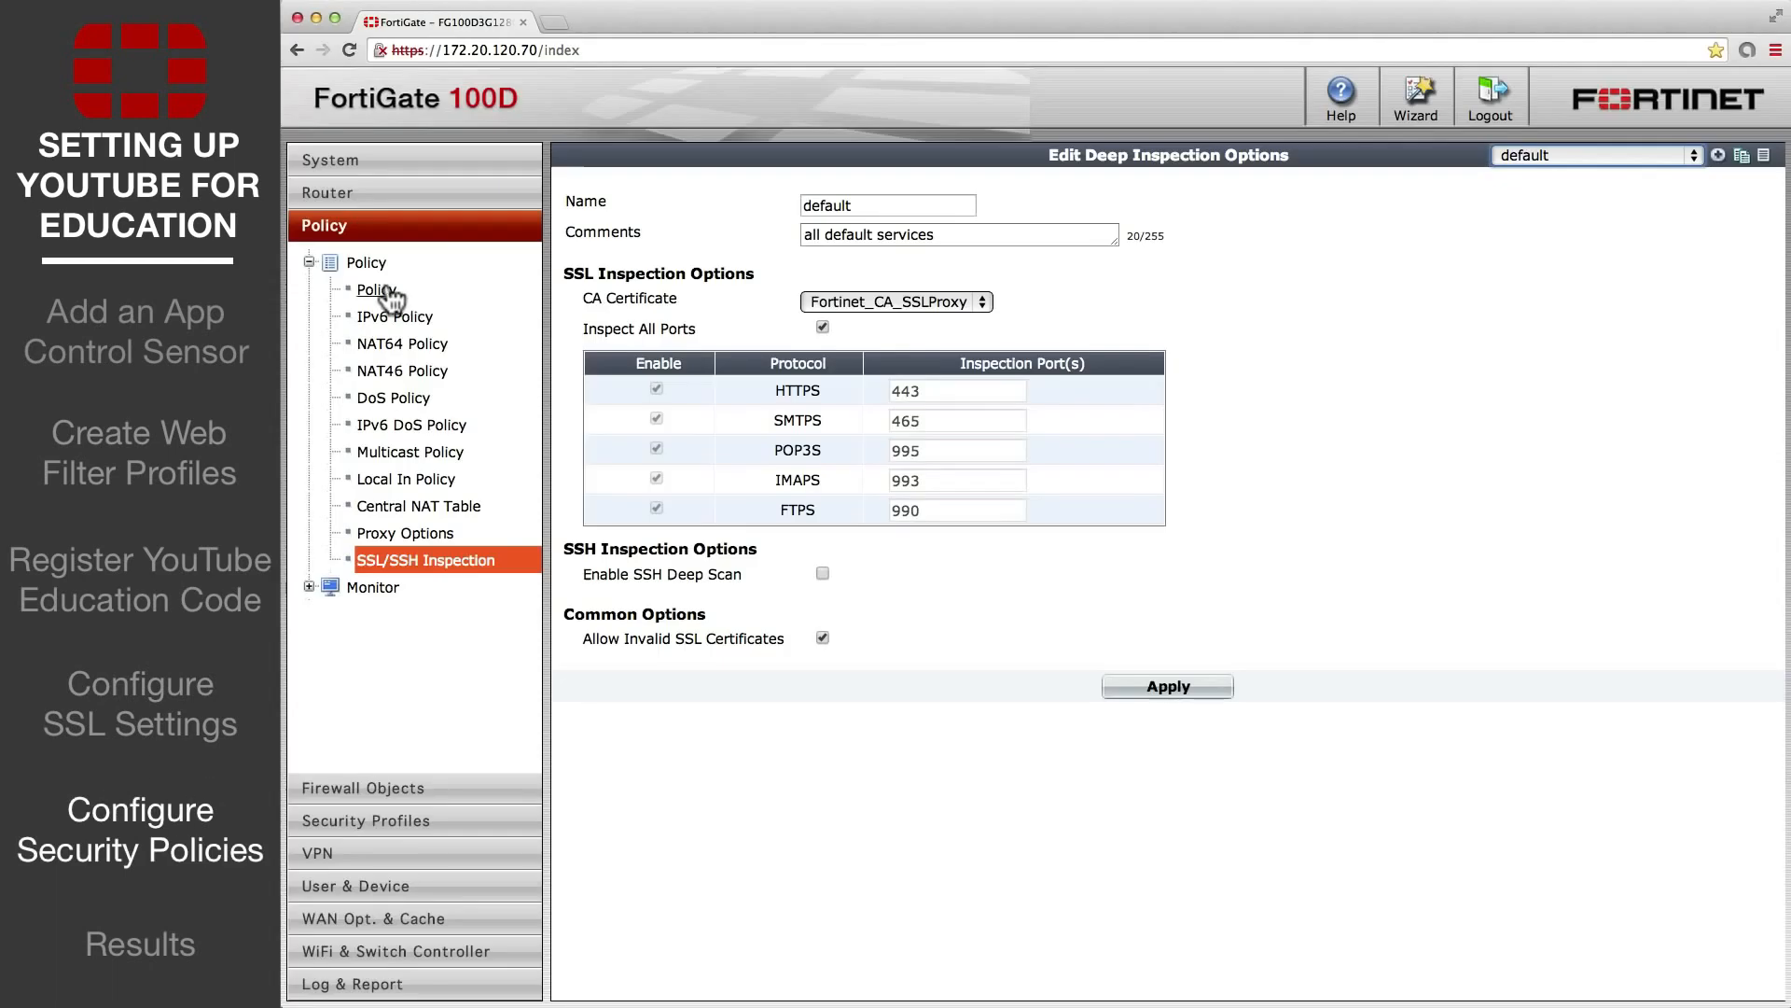
- Start a new firewall policy from LAN to wan1 with source and destination all, service HTTPS and NAT enabled
click(378, 291)
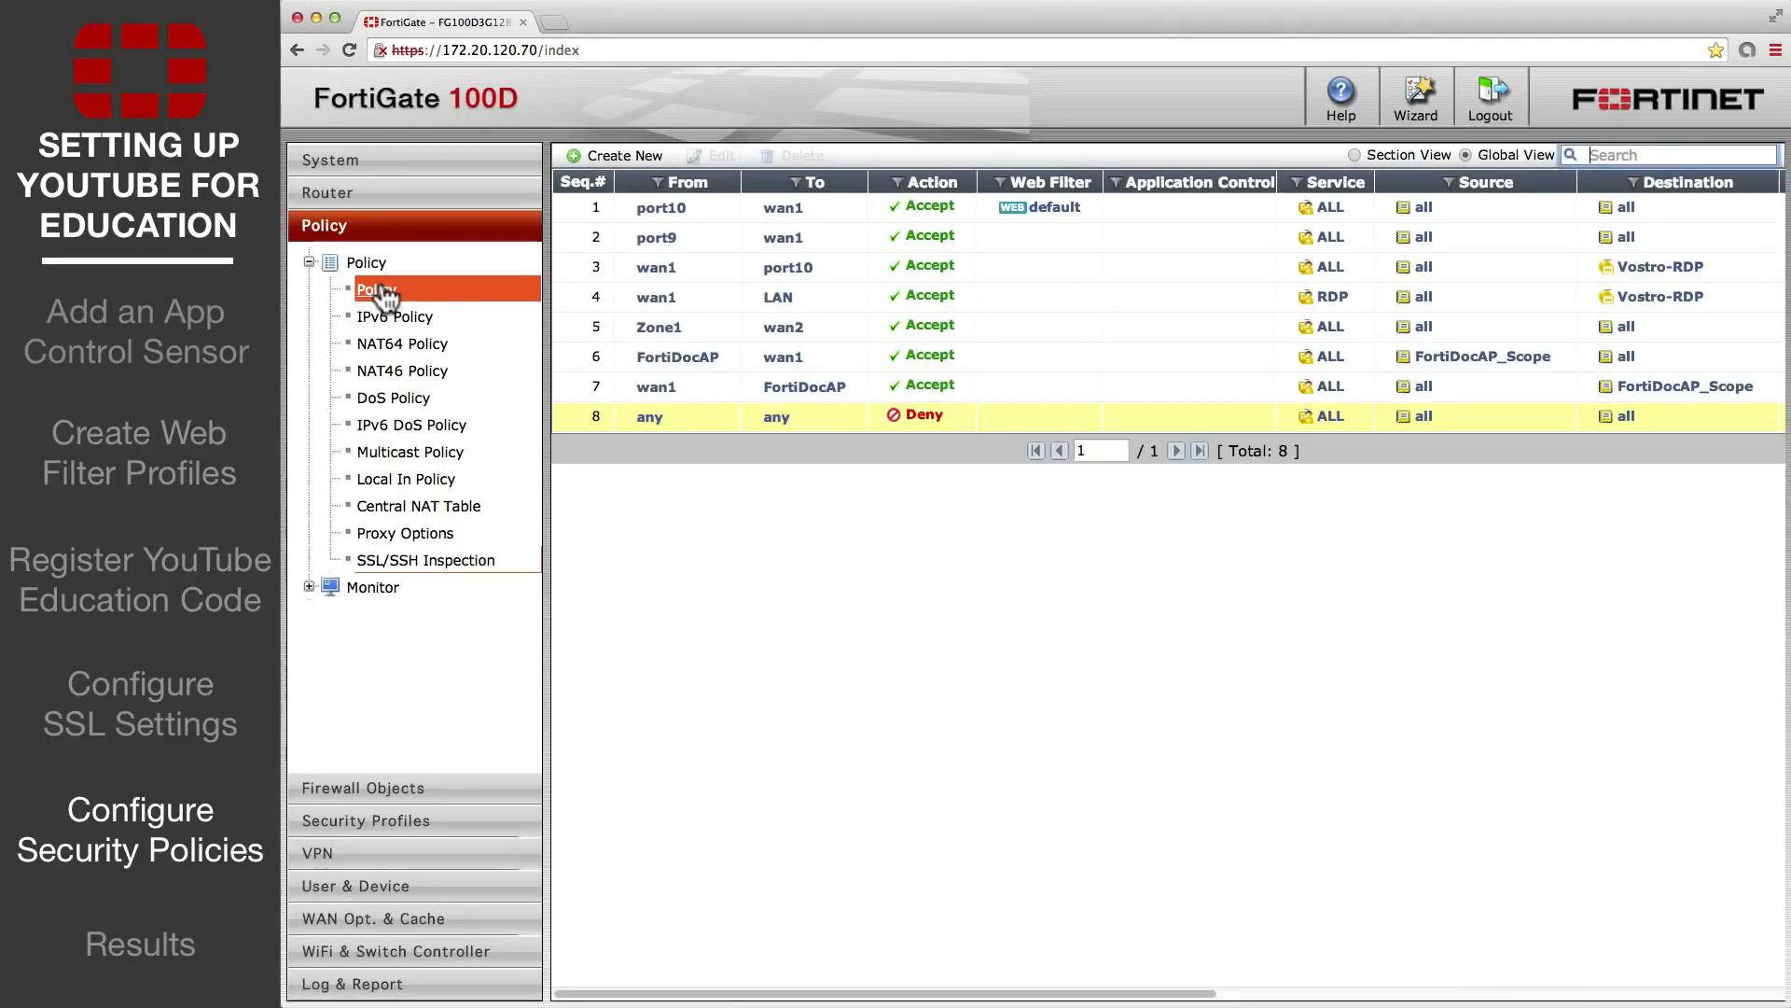
click(645, 147)
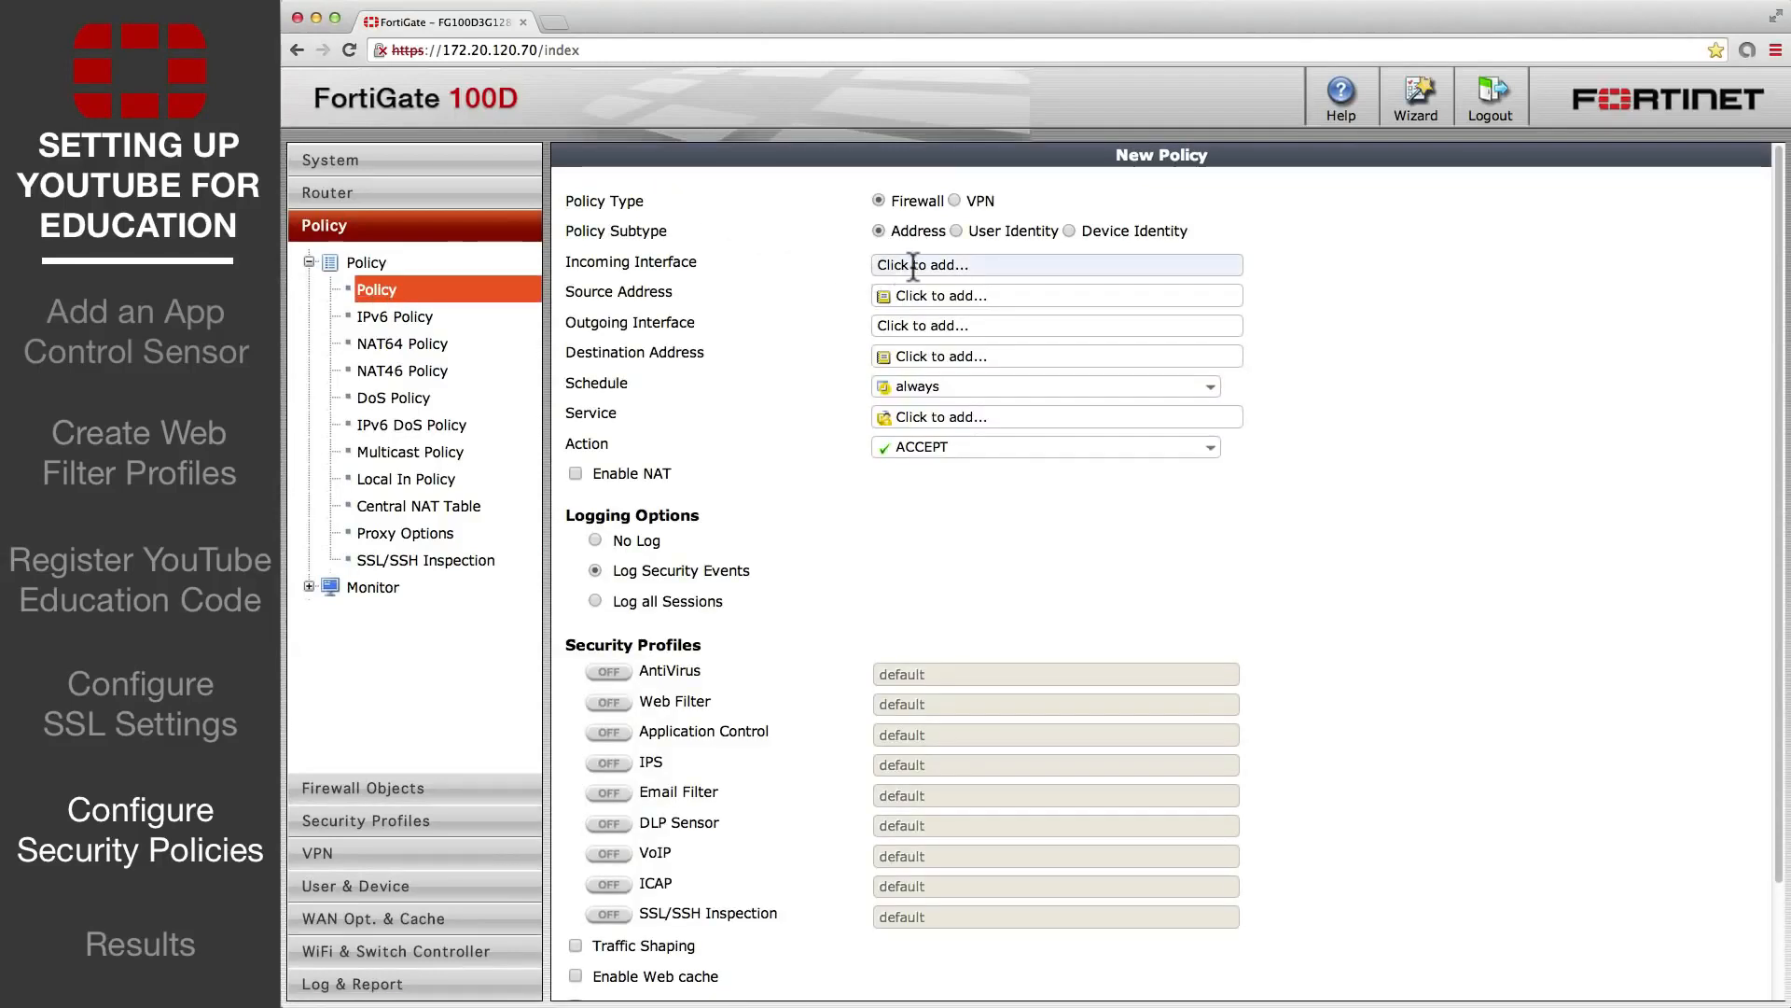
click(914, 265)
click(915, 361)
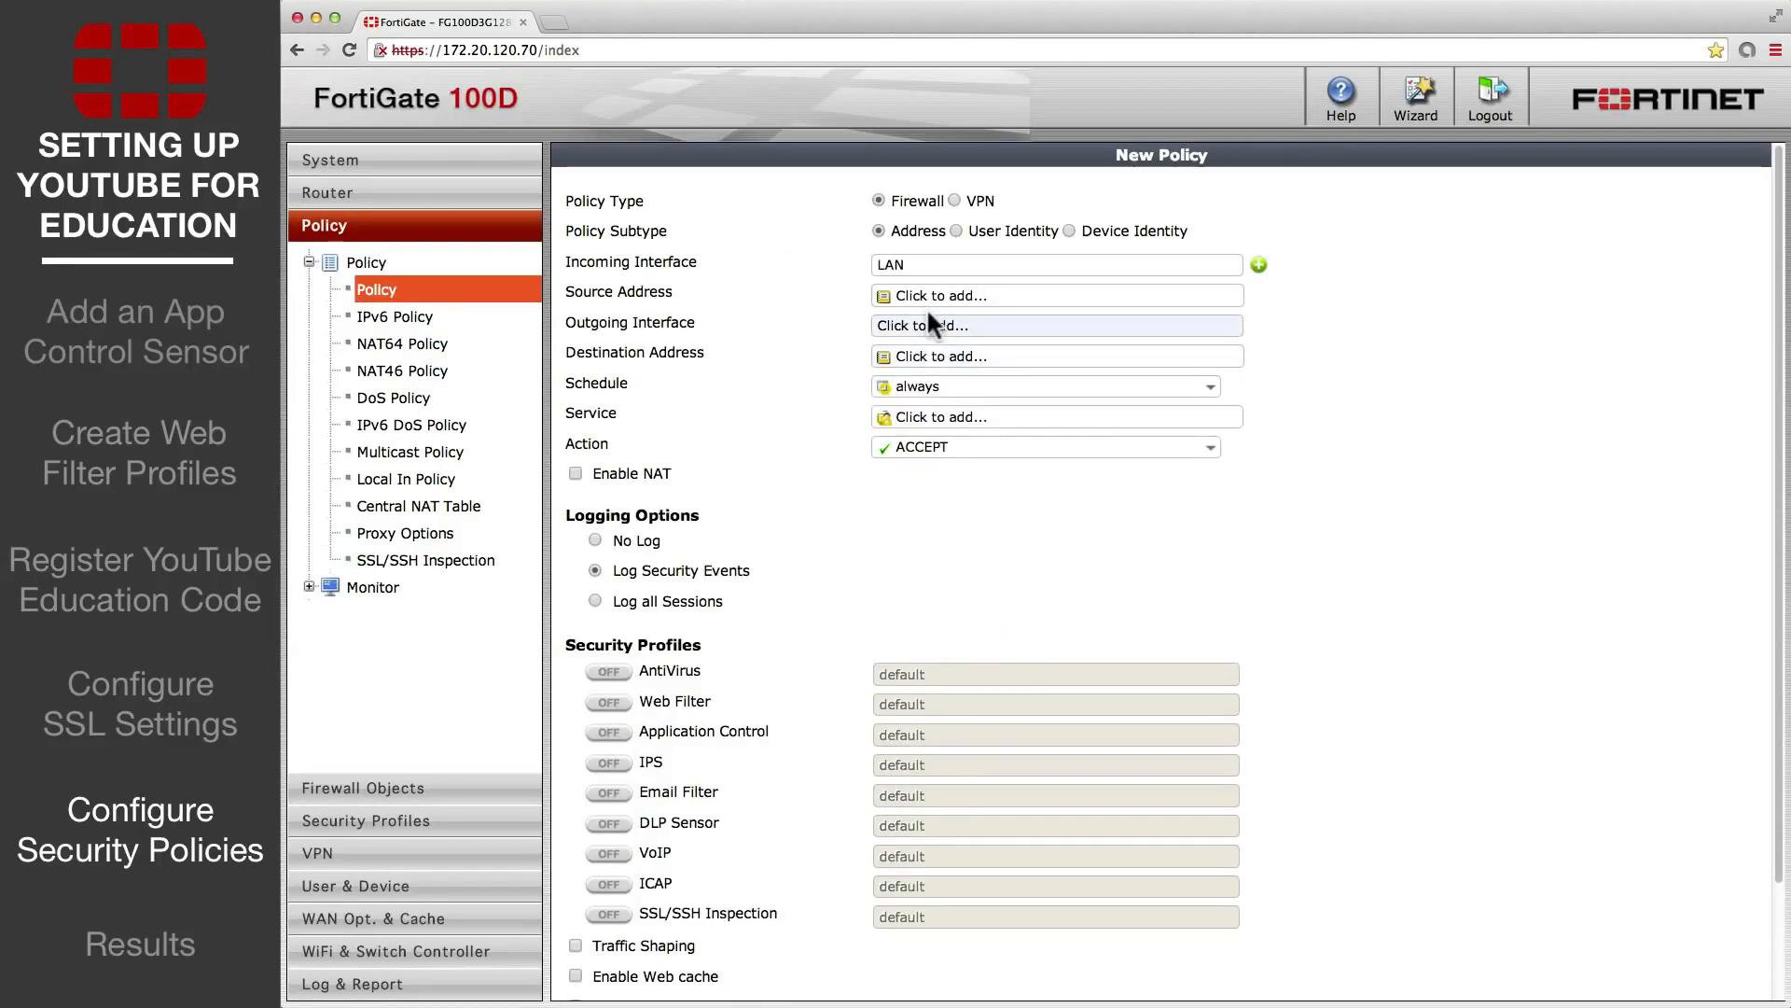
click(929, 295)
click(910, 333)
click(907, 328)
click(936, 704)
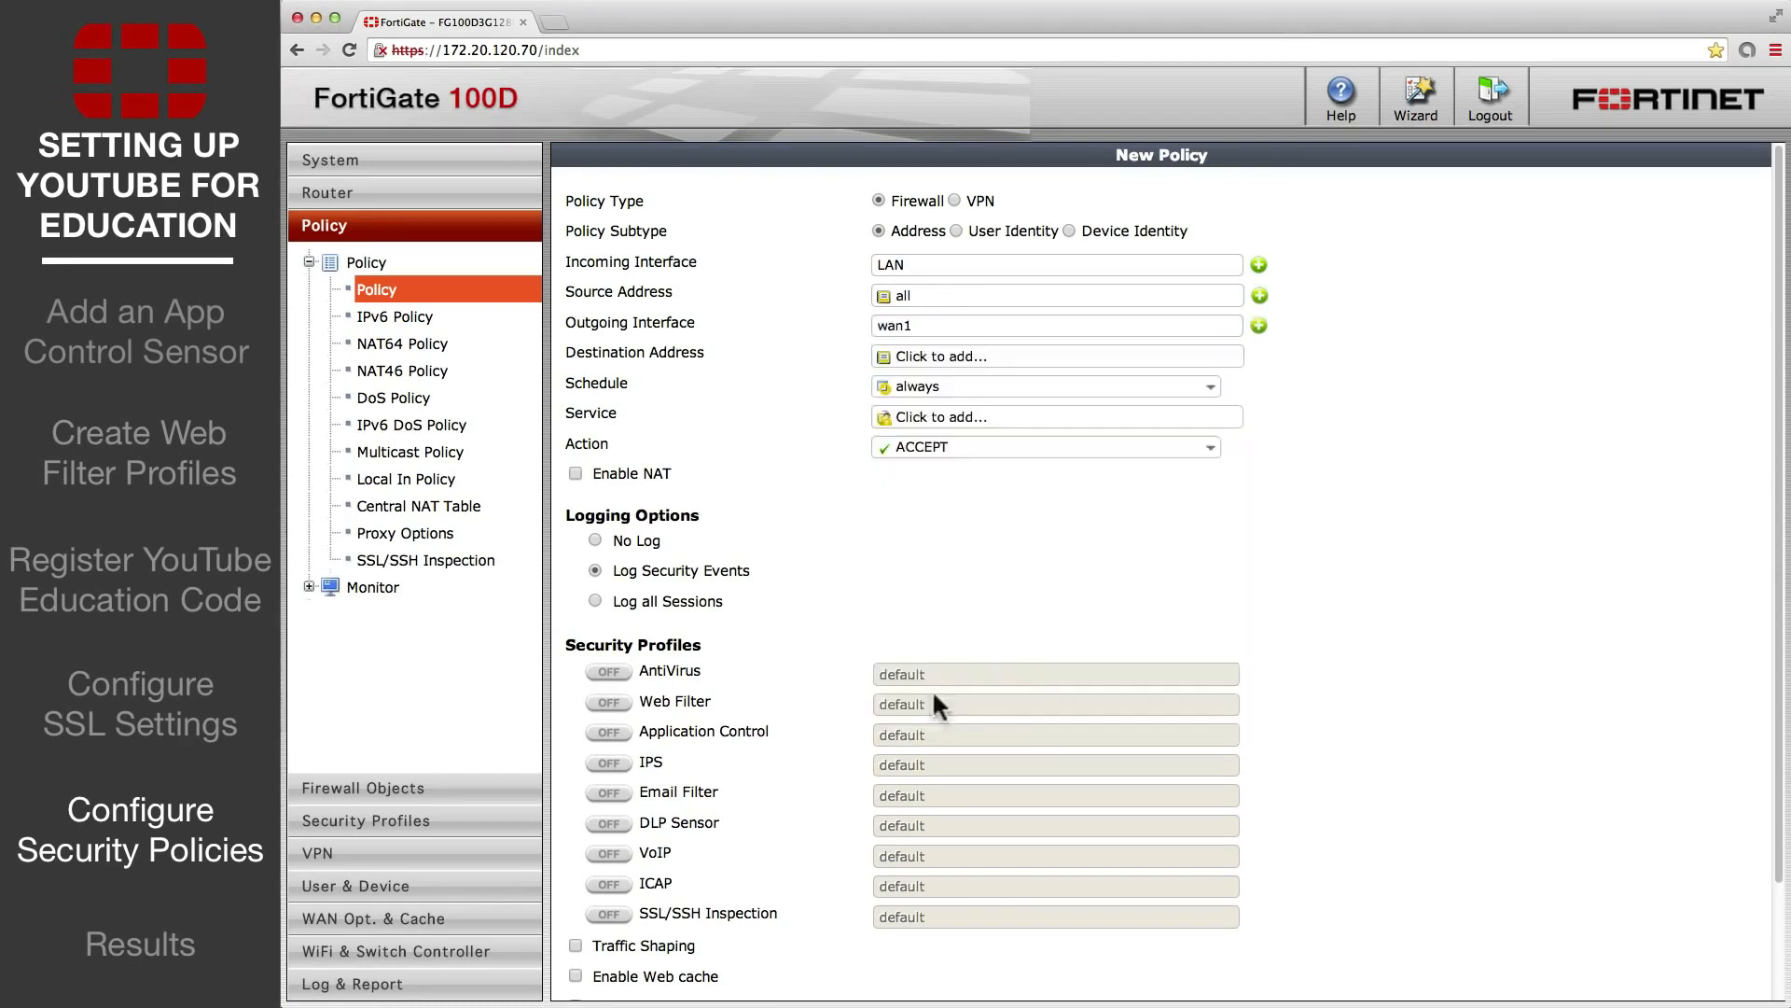
click(993, 356)
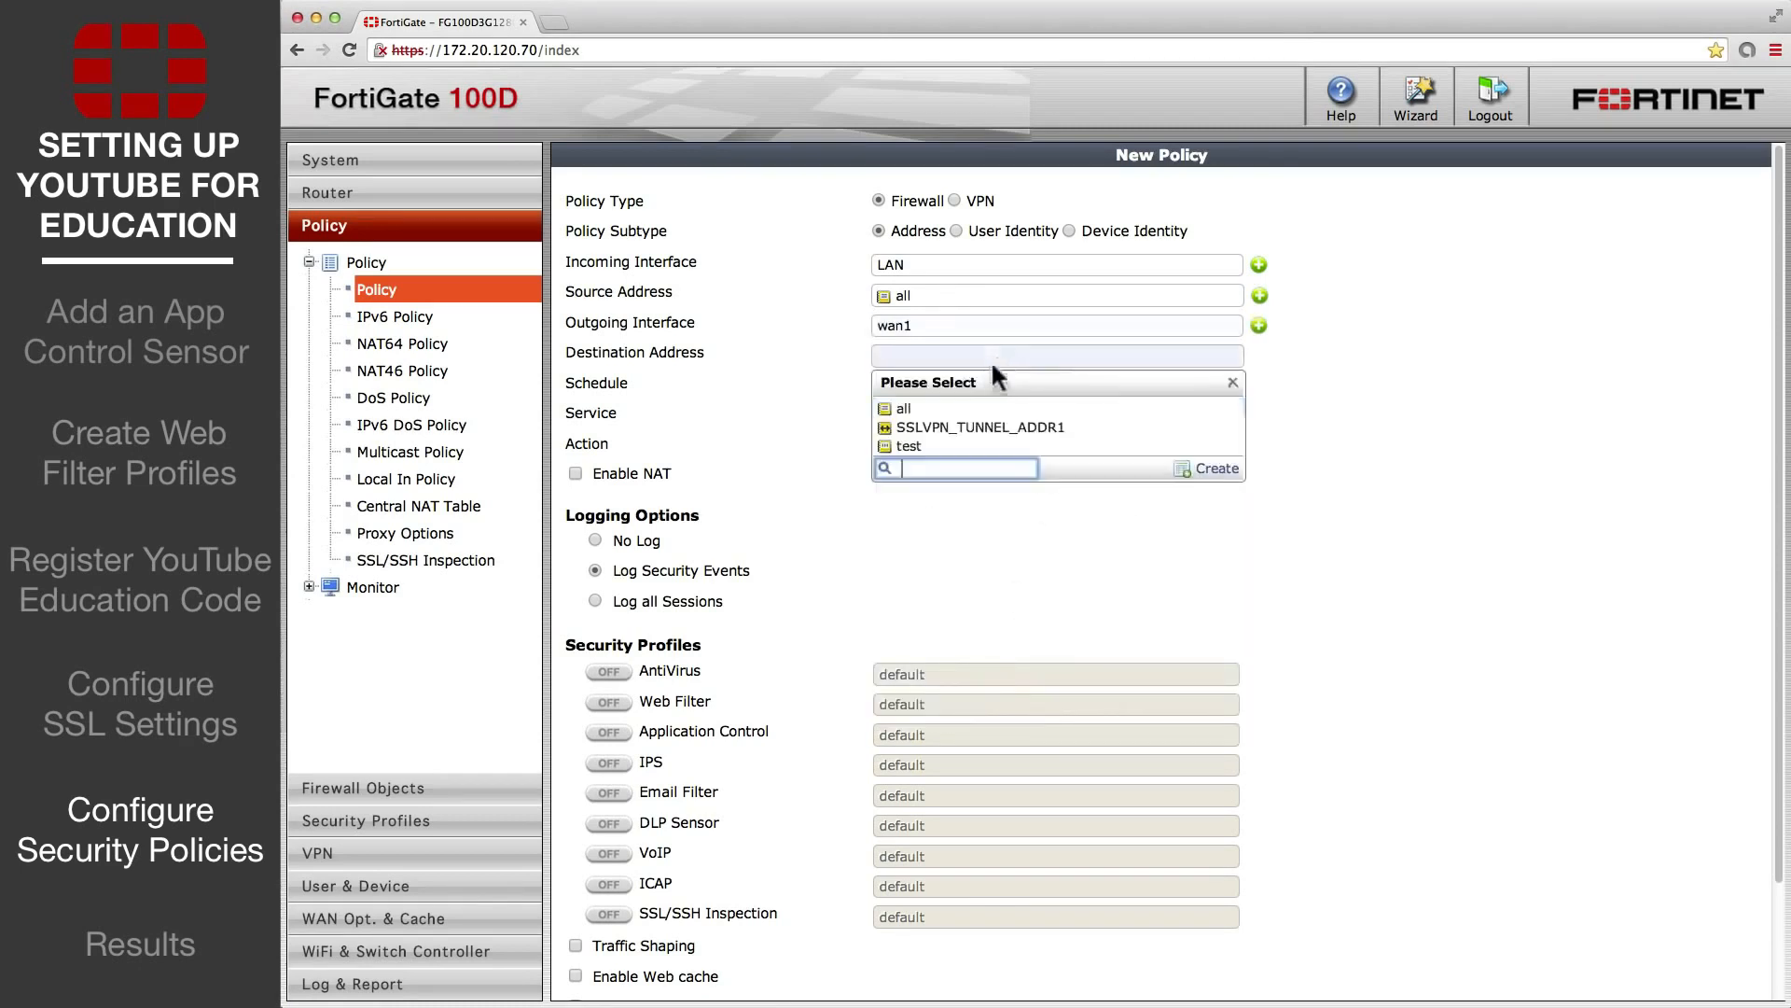
click(937, 408)
click(922, 417)
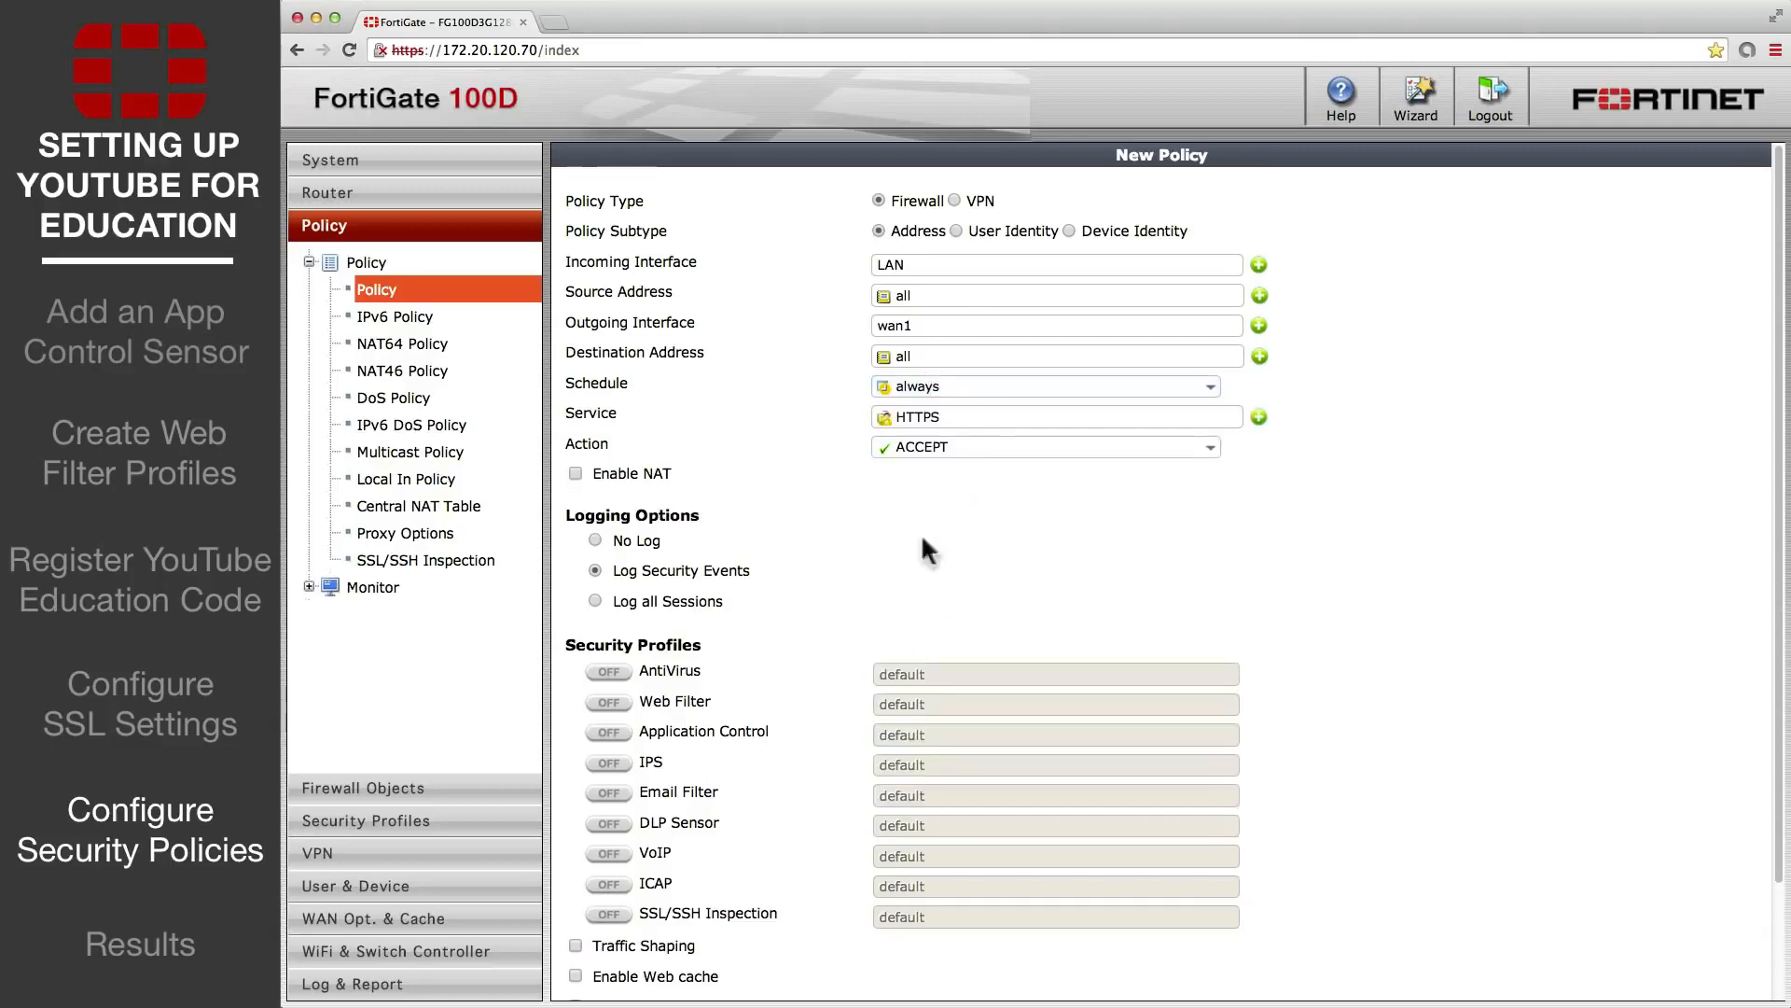
click(576, 474)
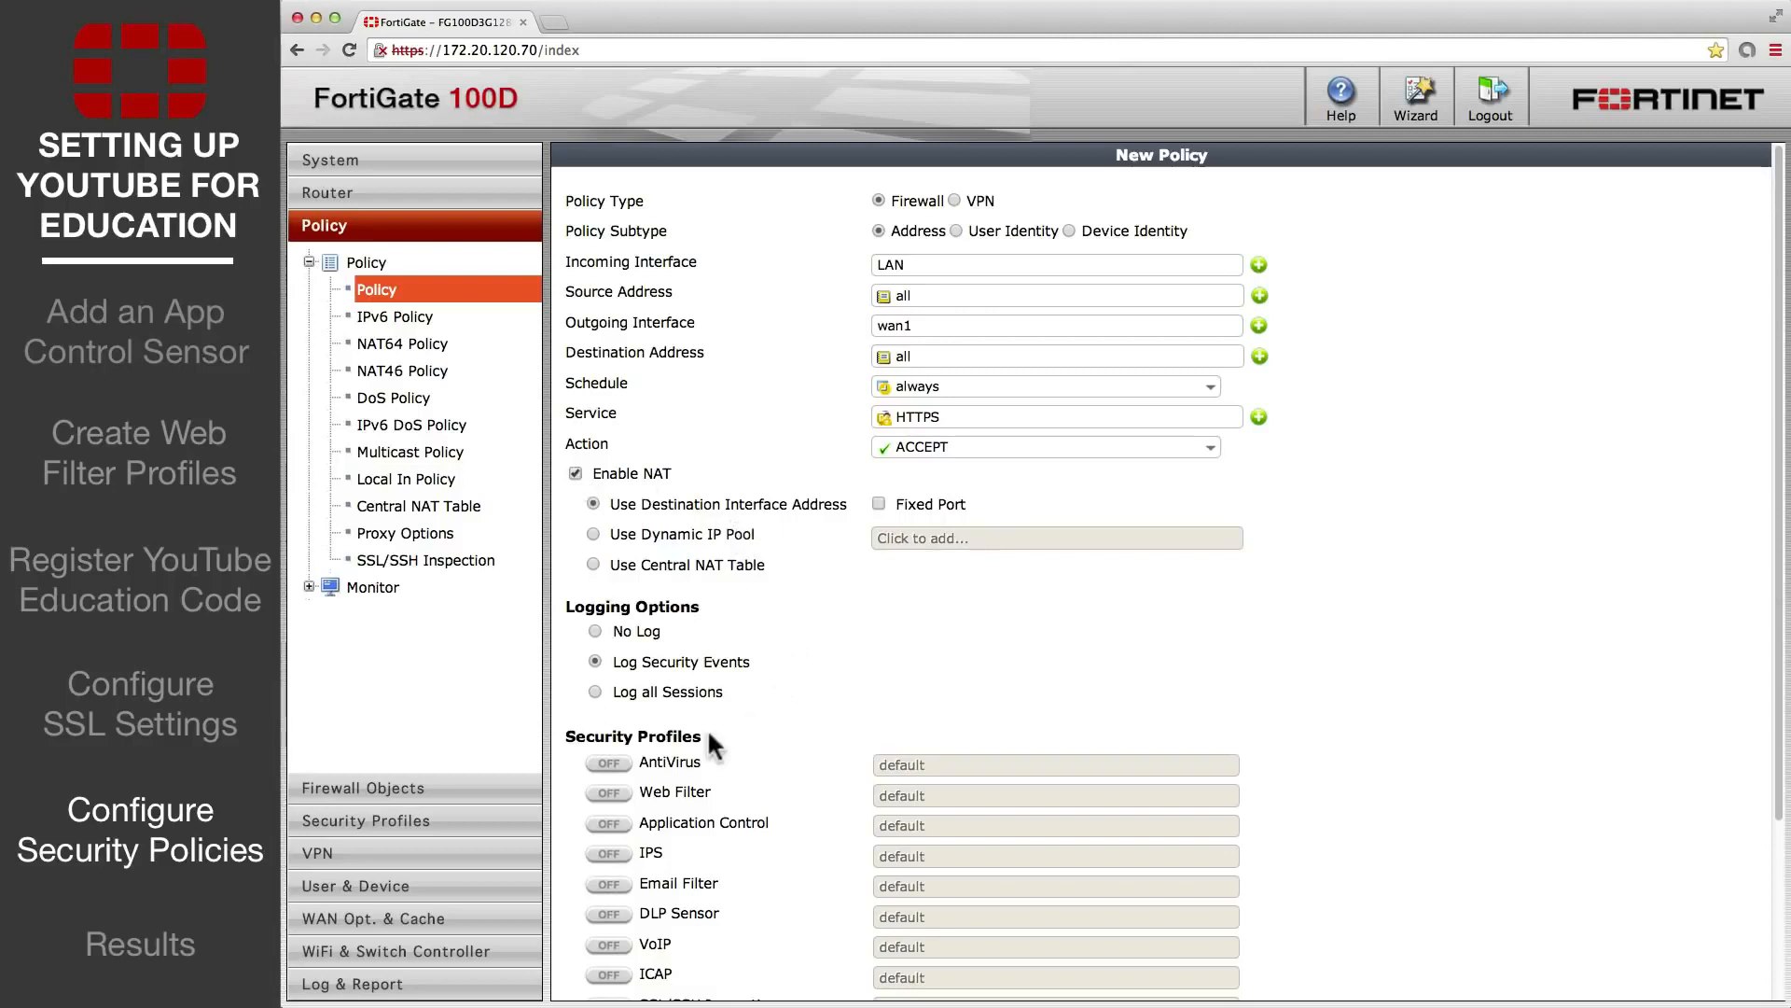
- Enable Web Filter with youtube_blocking_https and Application Control with youtube_app_control on the HTTPS policy
click(608, 792)
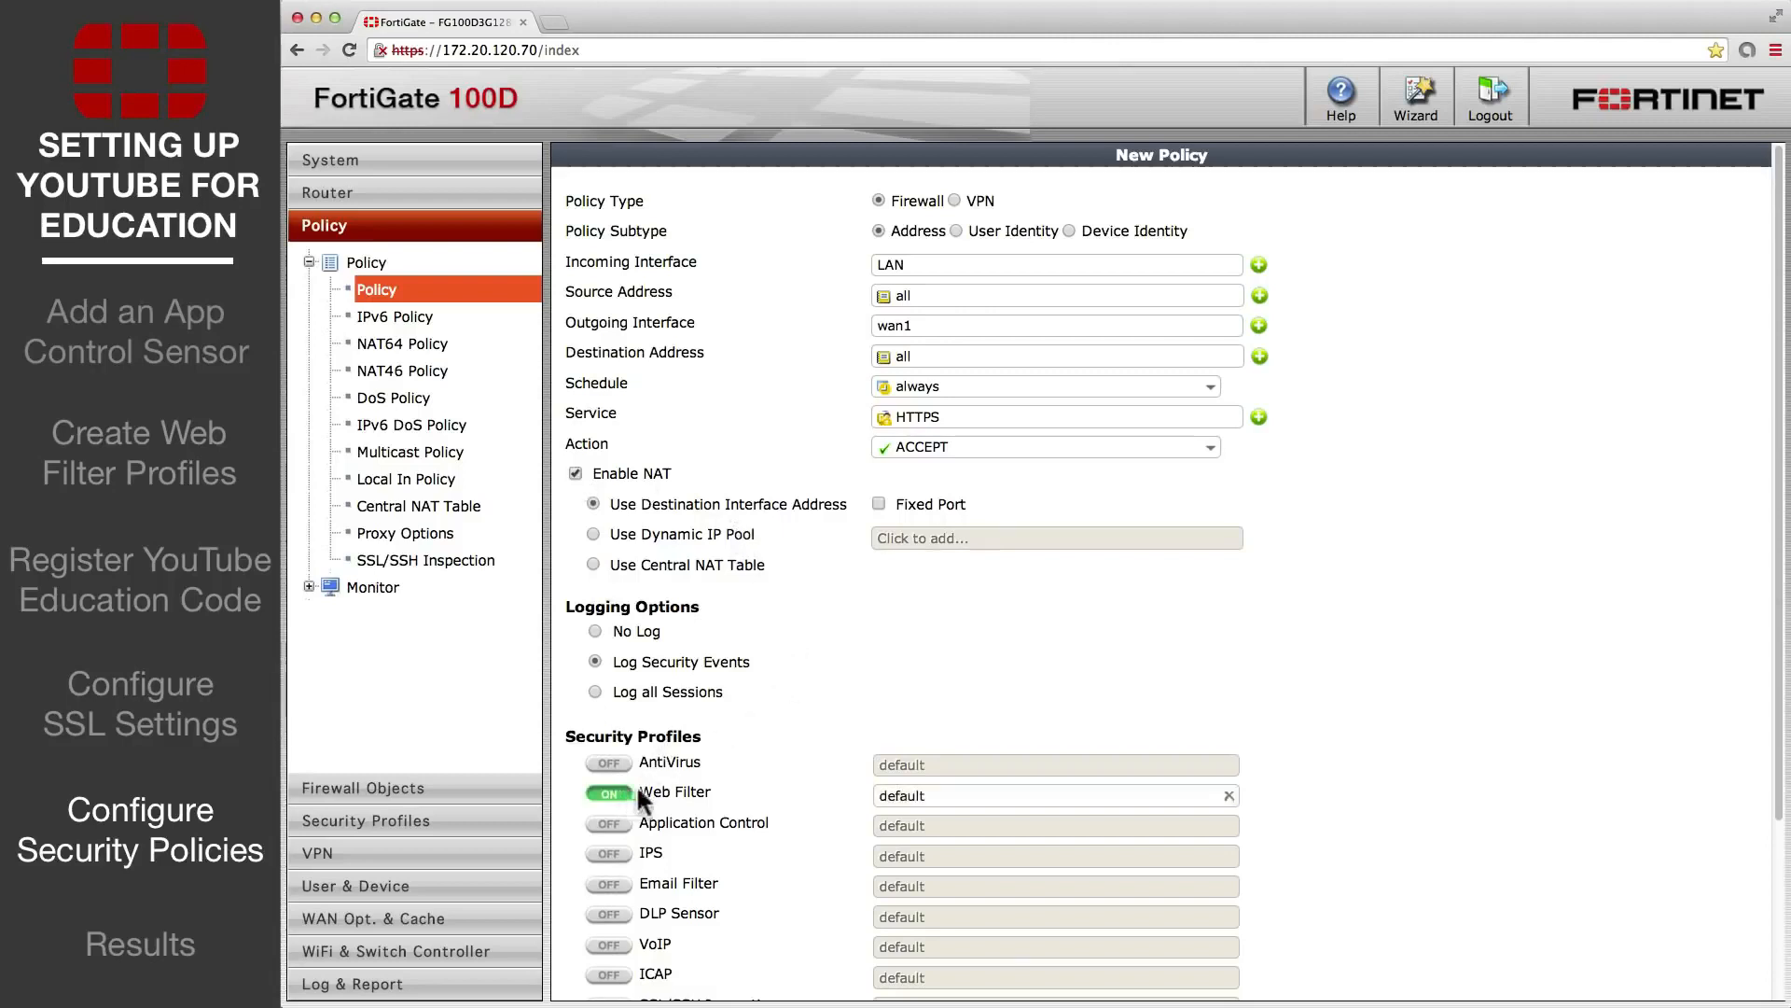
click(902, 795)
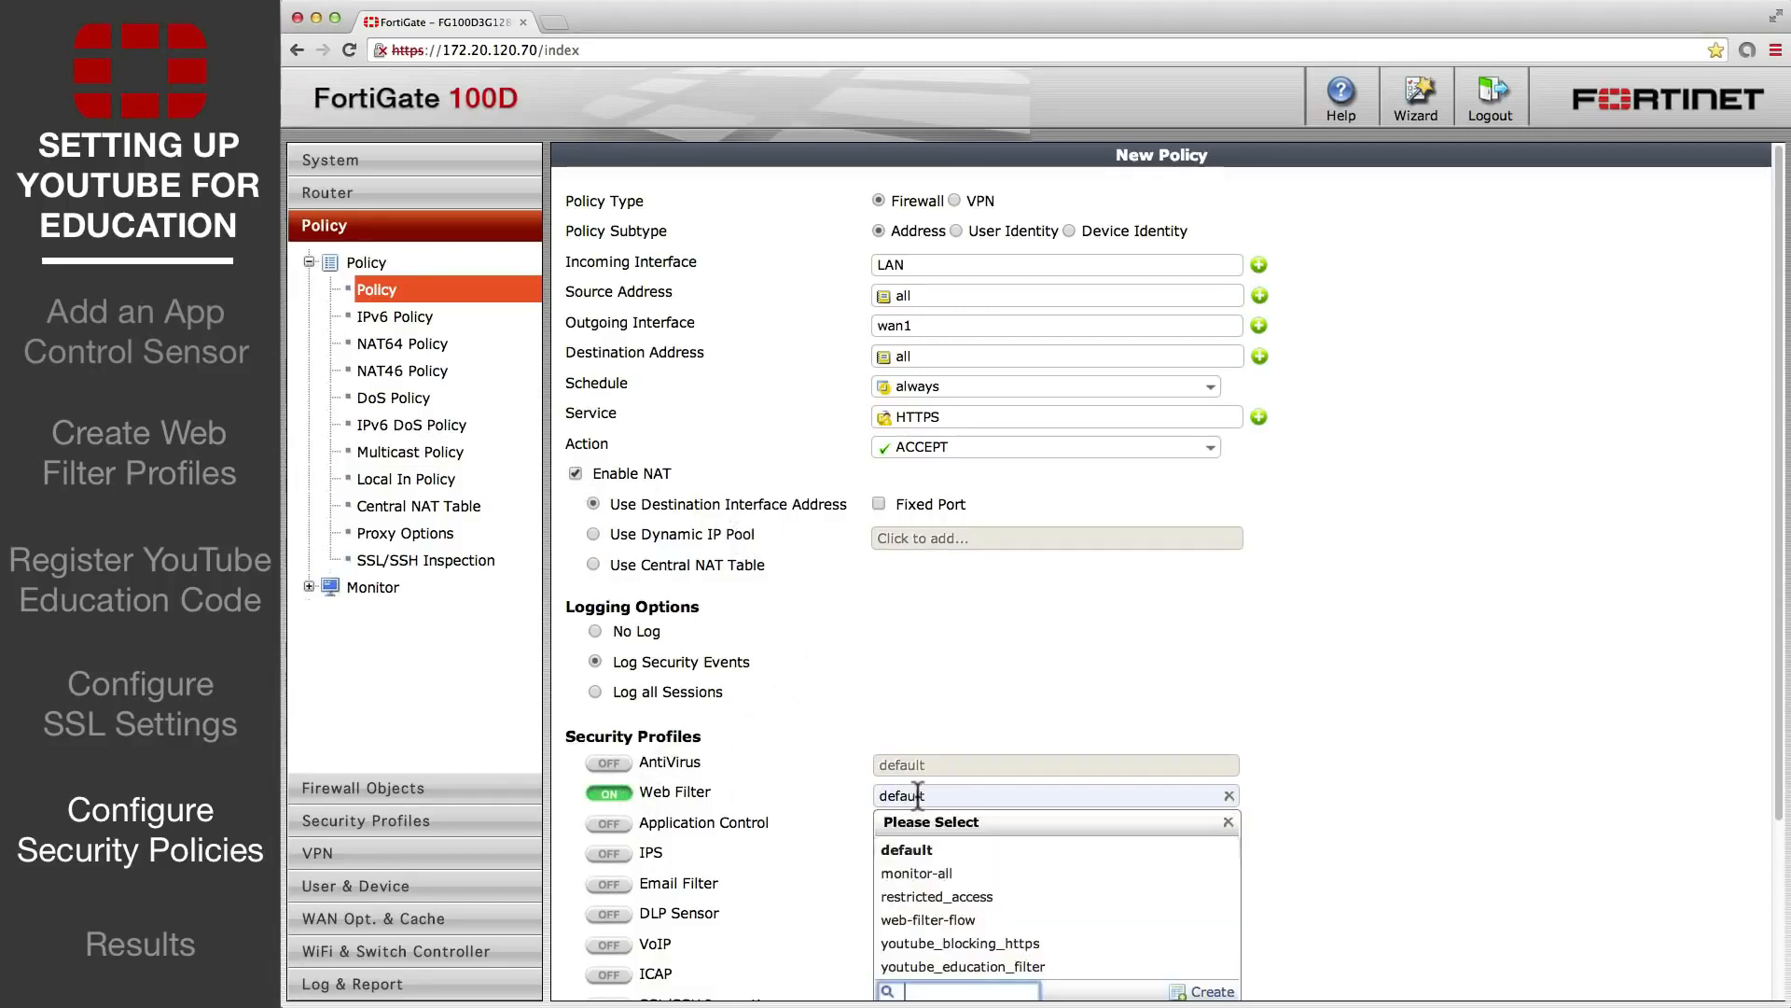
click(933, 943)
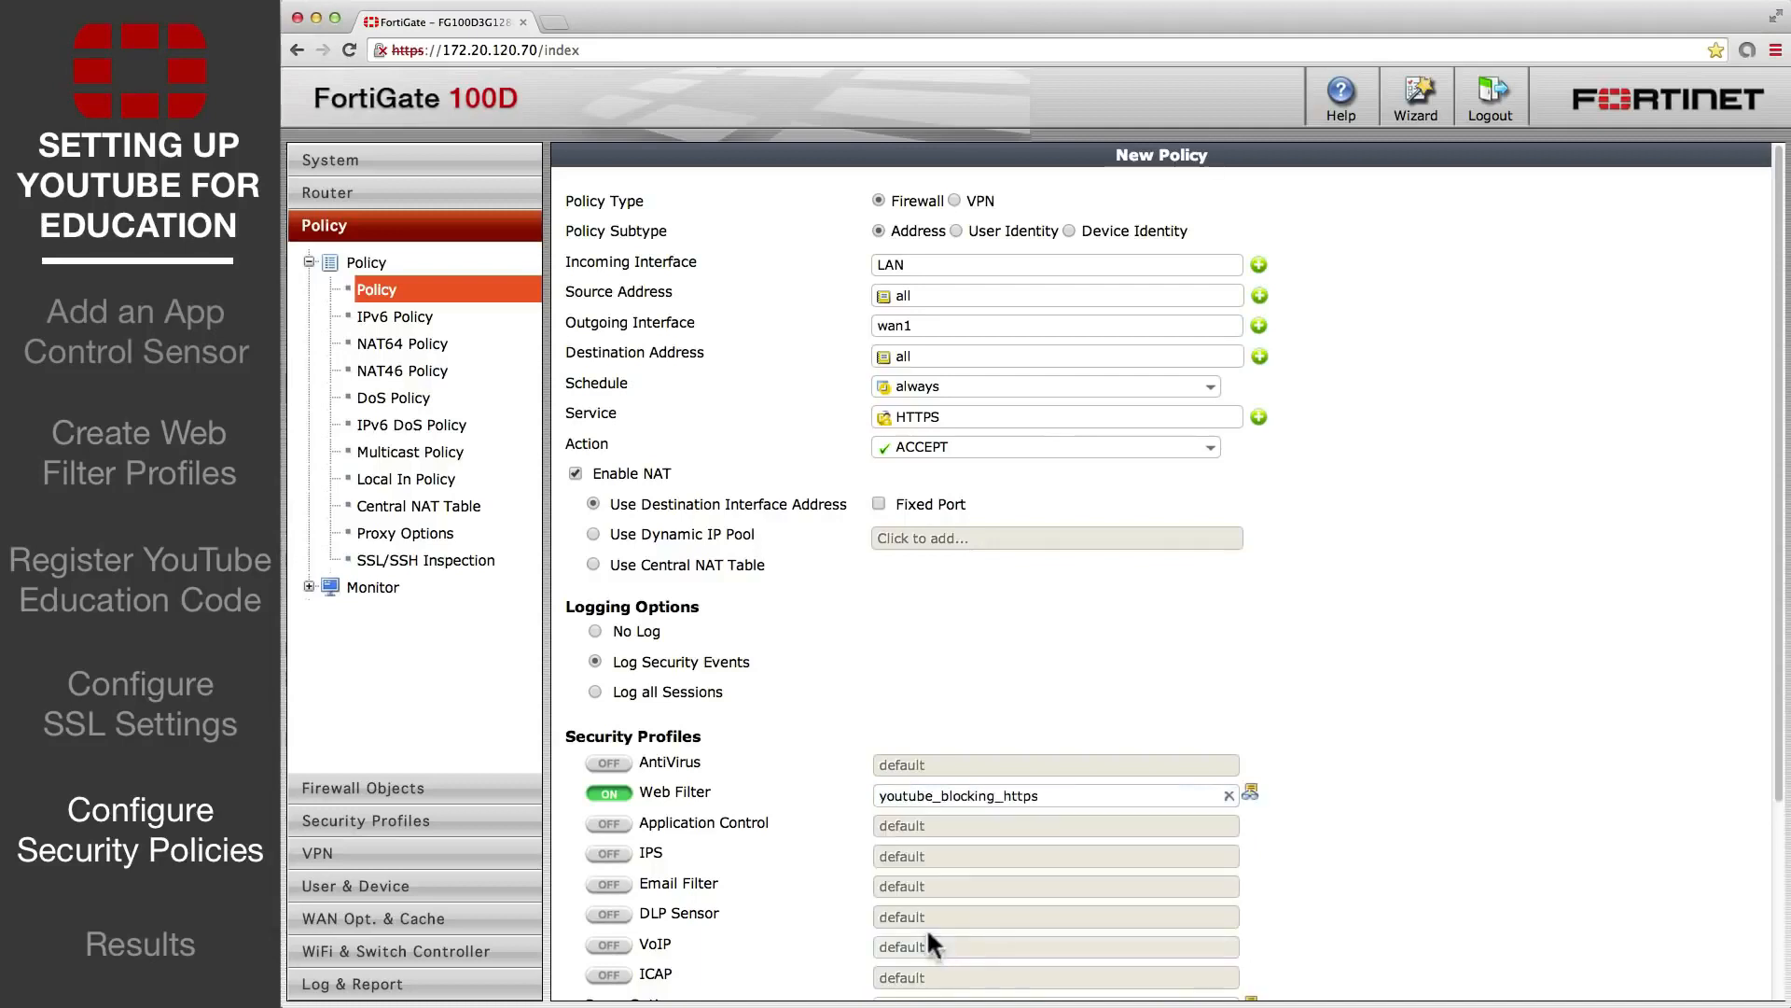
click(616, 822)
click(927, 822)
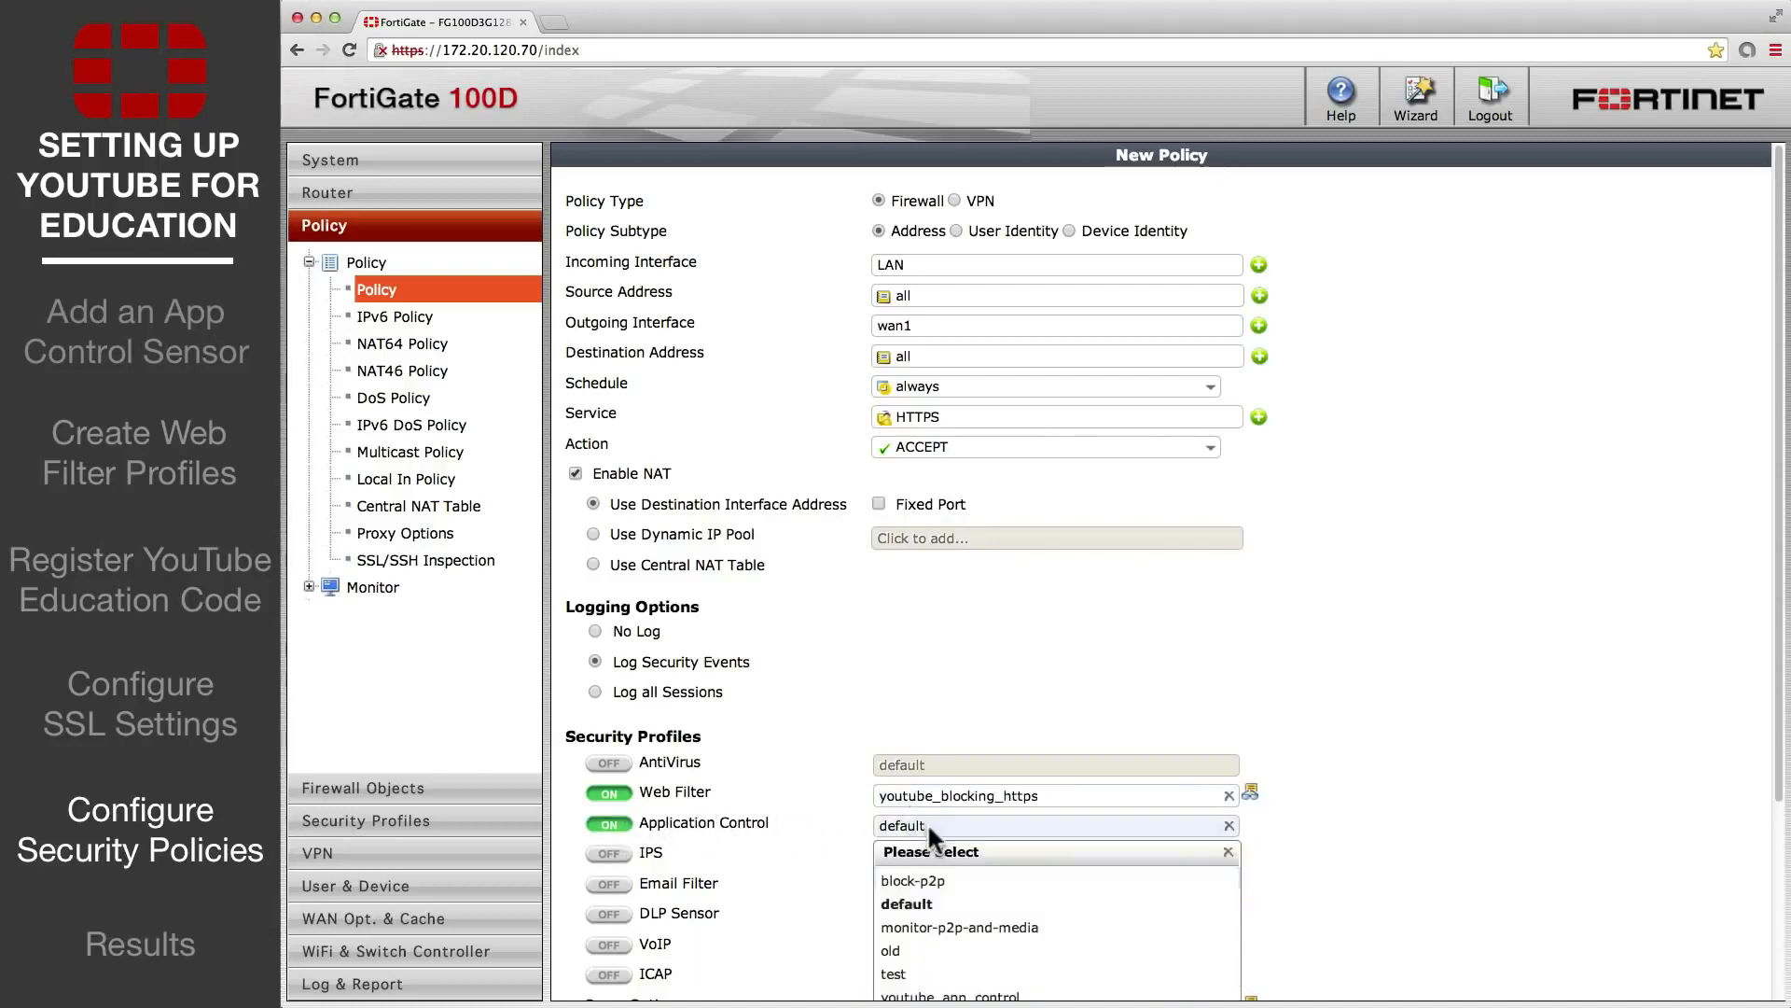
click(957, 997)
- Enable SSL/SSH Inspection with youtube_deep_inspection on the HTTPS policy and save it
scroll(692, 946, down, 3)
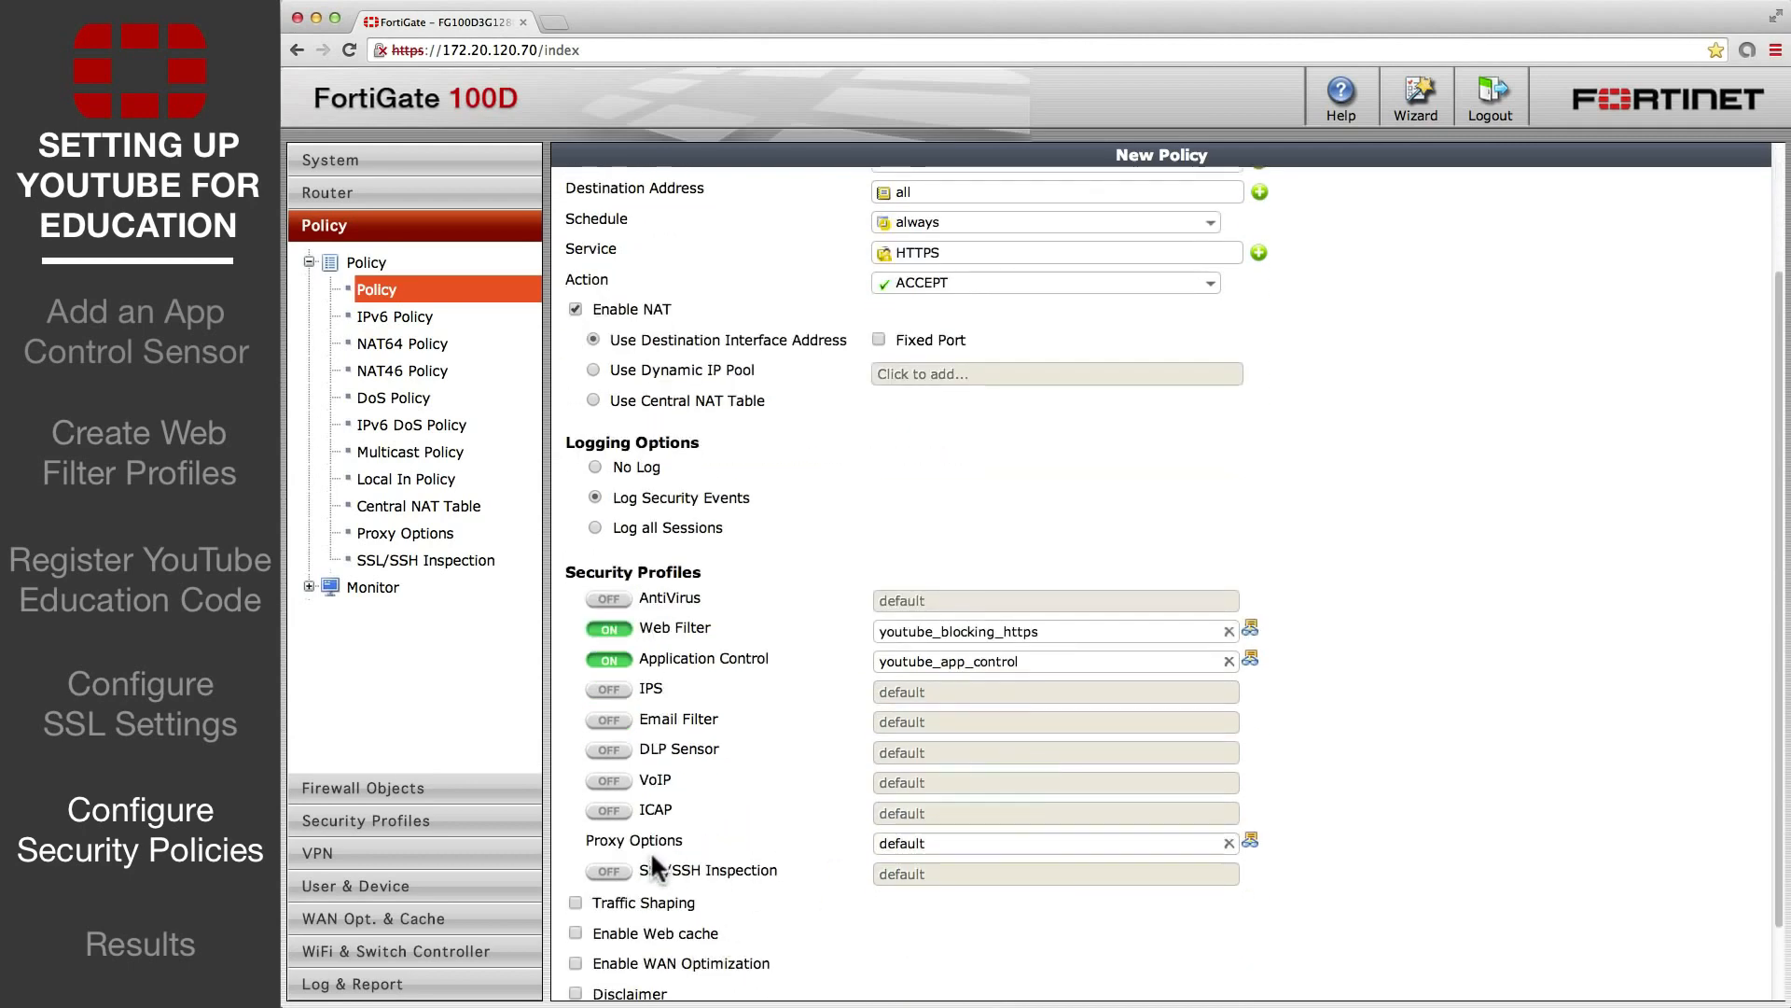
click(618, 868)
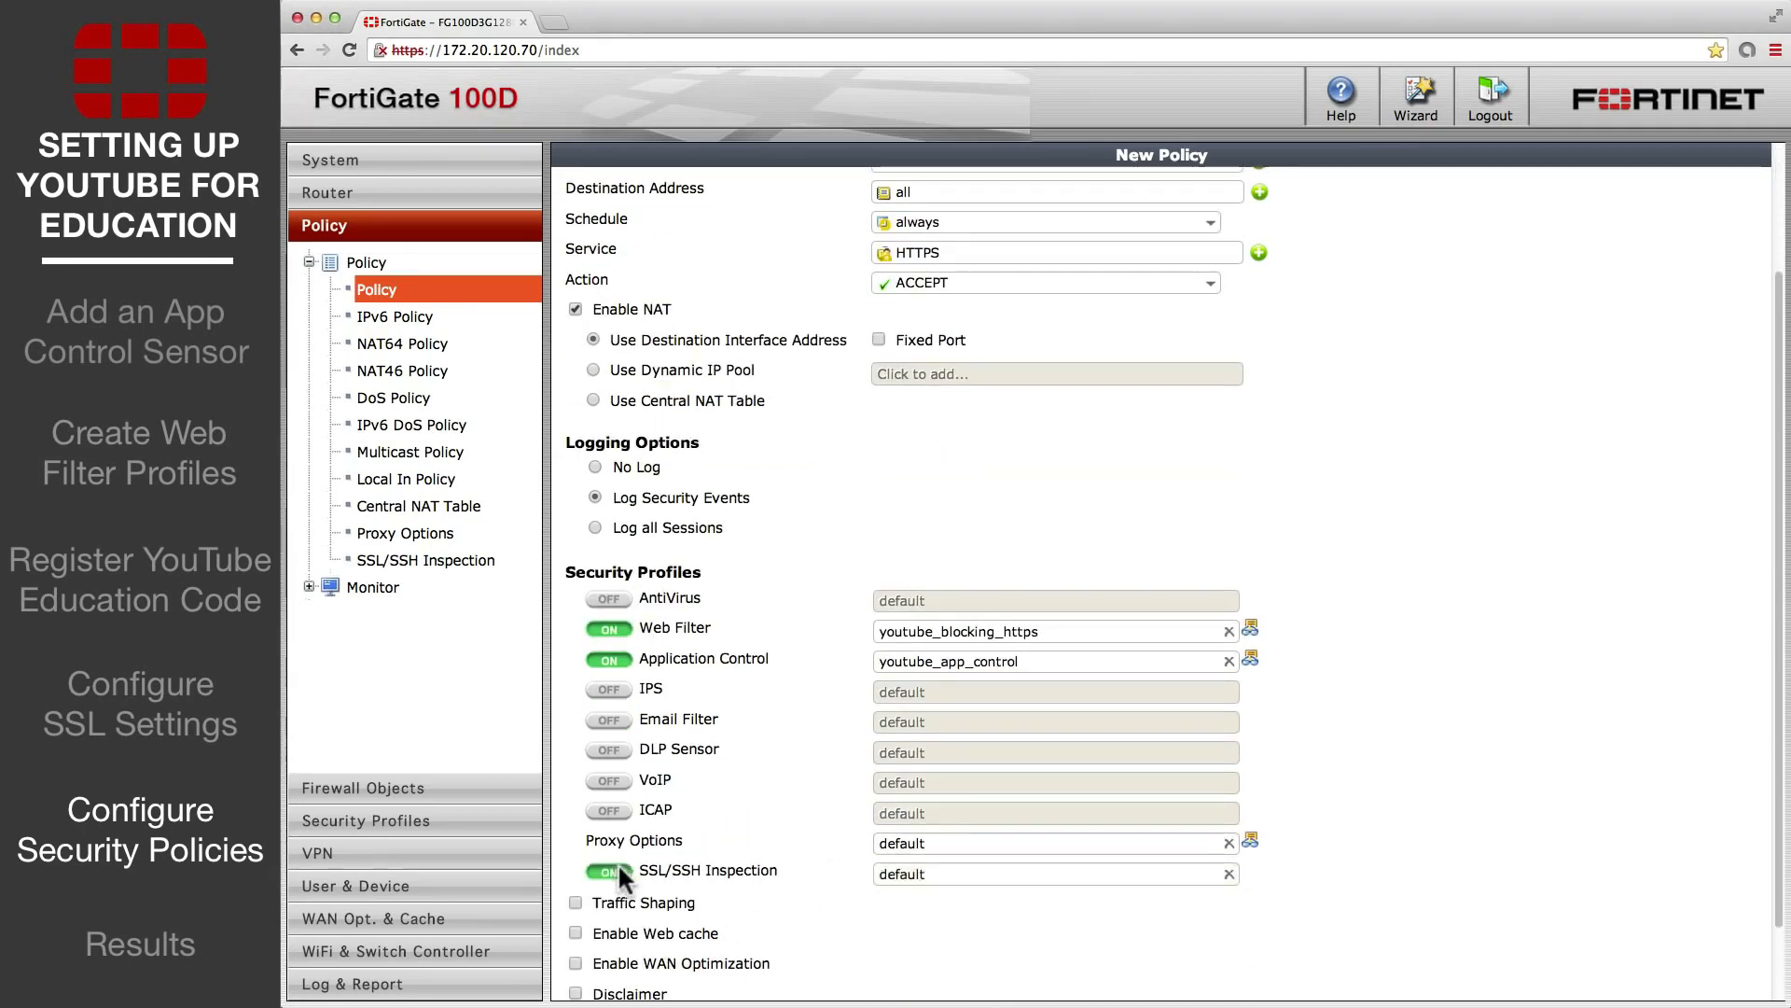
click(944, 869)
click(952, 952)
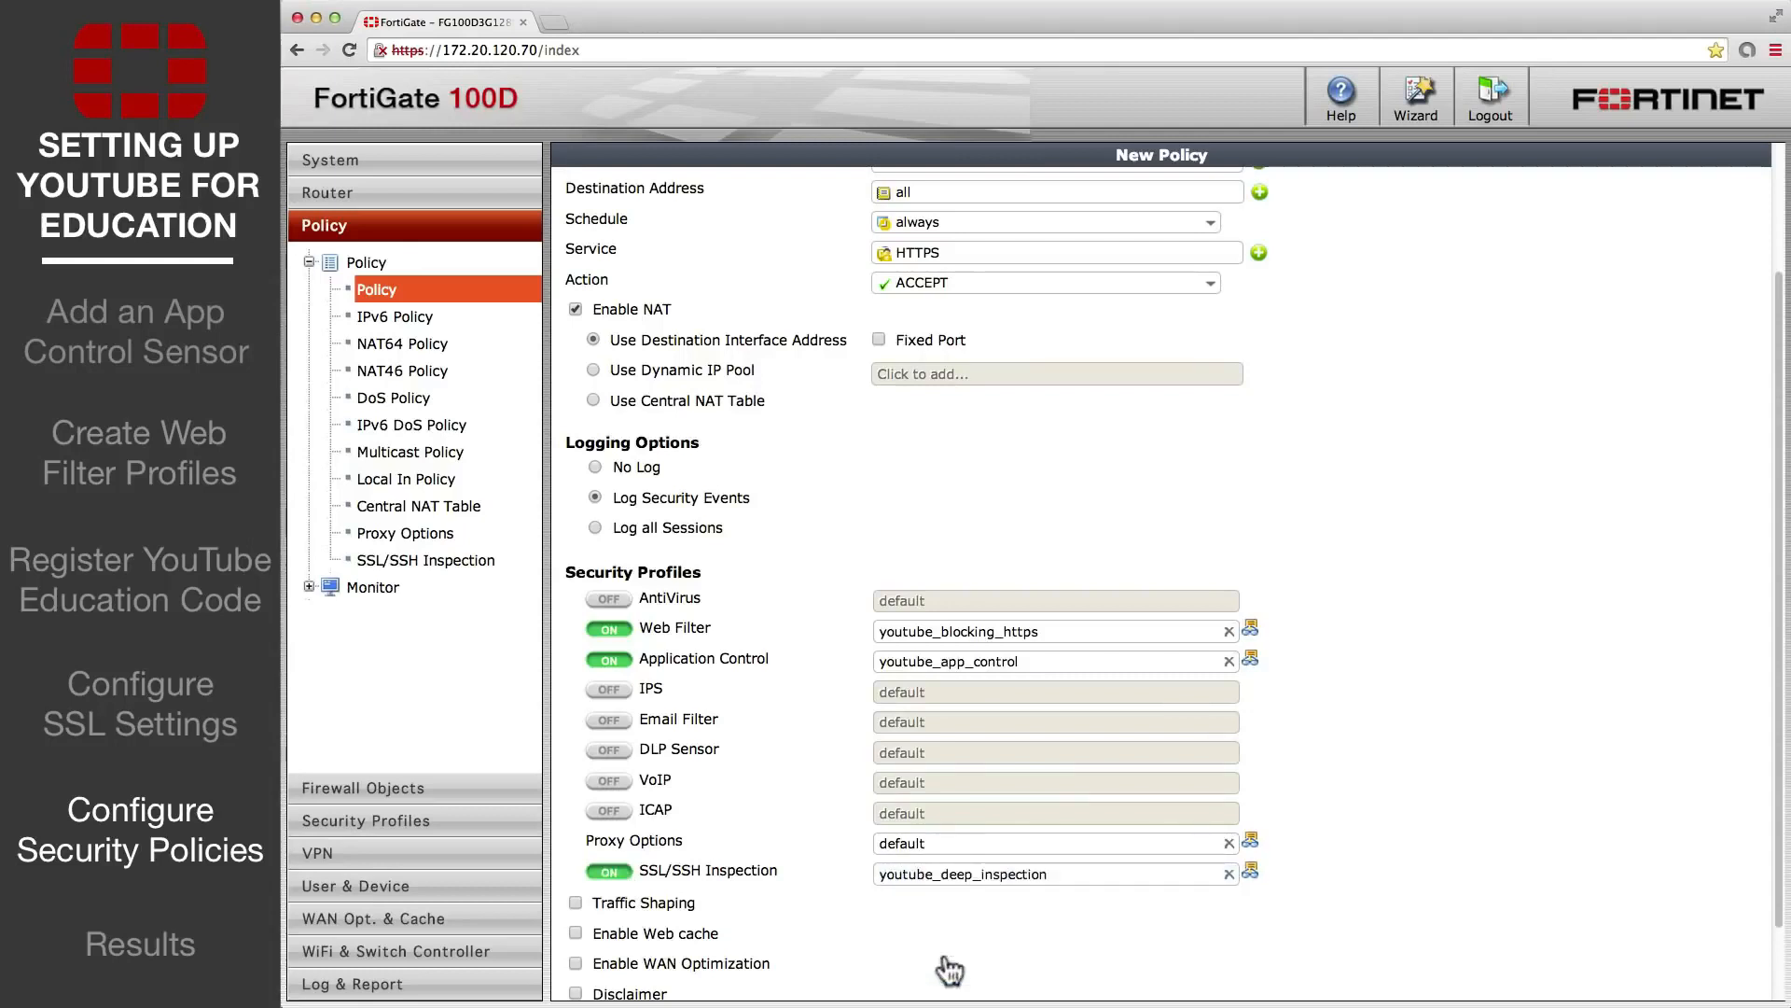
scroll(942, 942, down, 2)
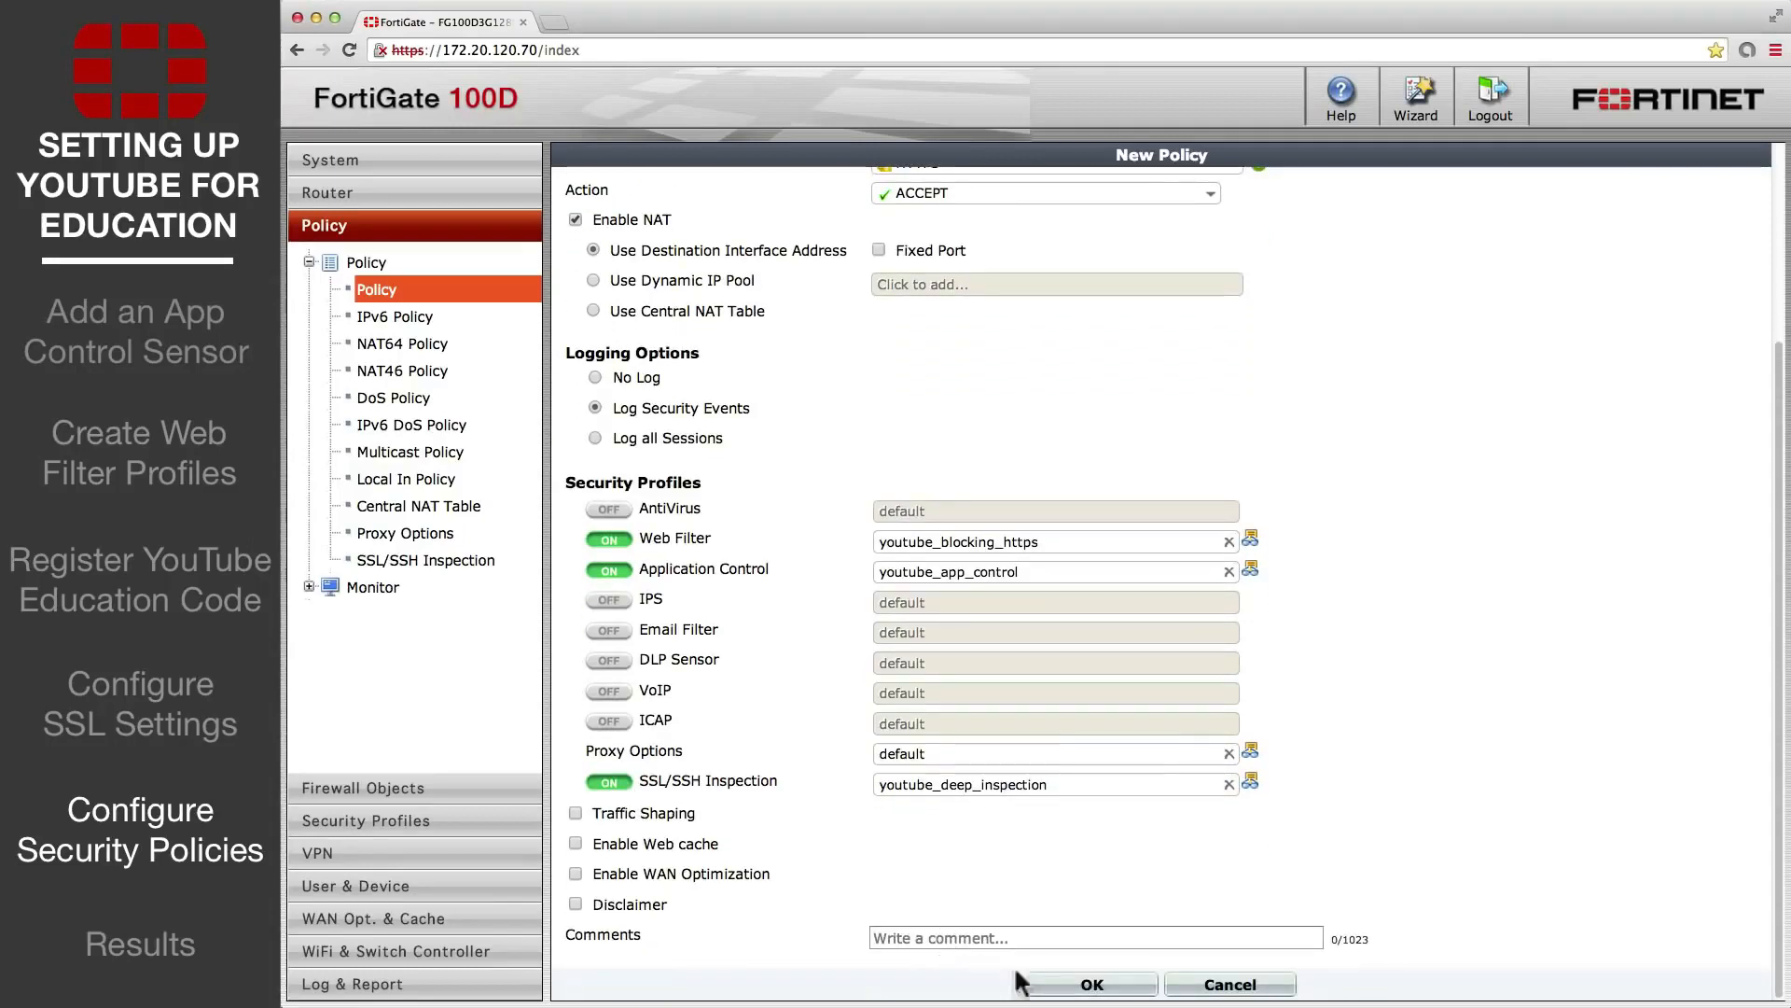
click(1091, 983)
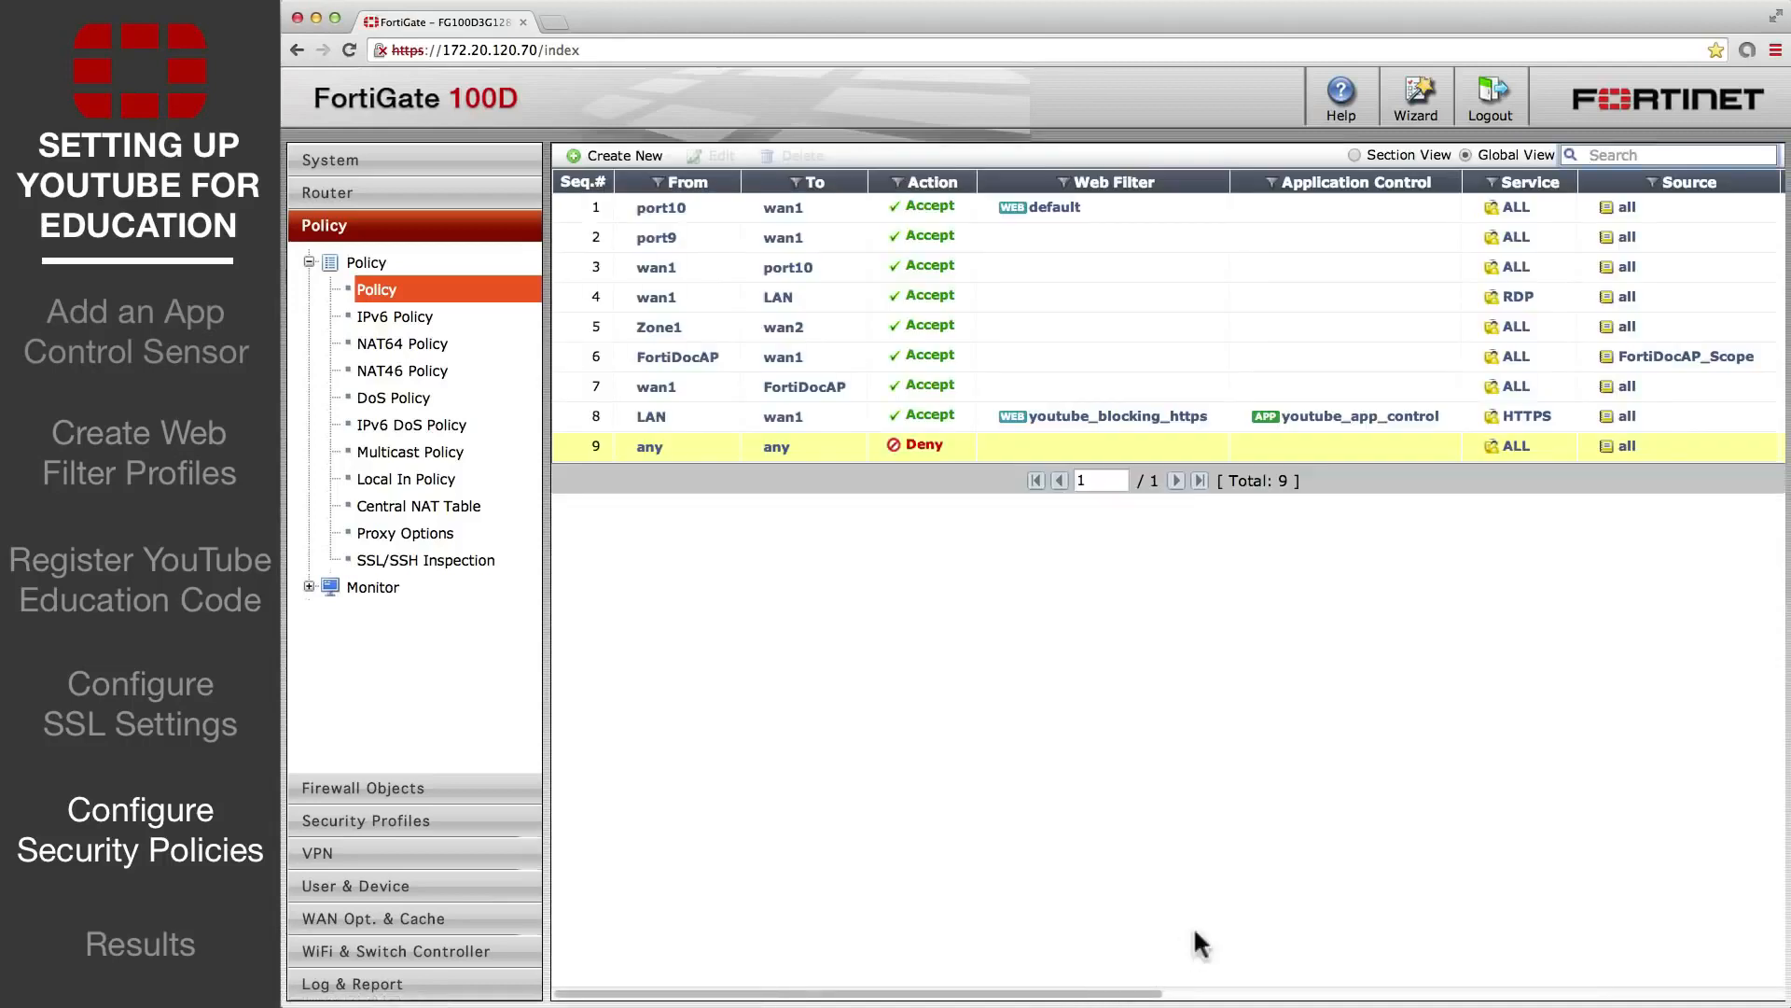
- Start a second firewall policy from LAN to wan1 with source and destination all, service ALL and NAT enabled
click(646, 146)
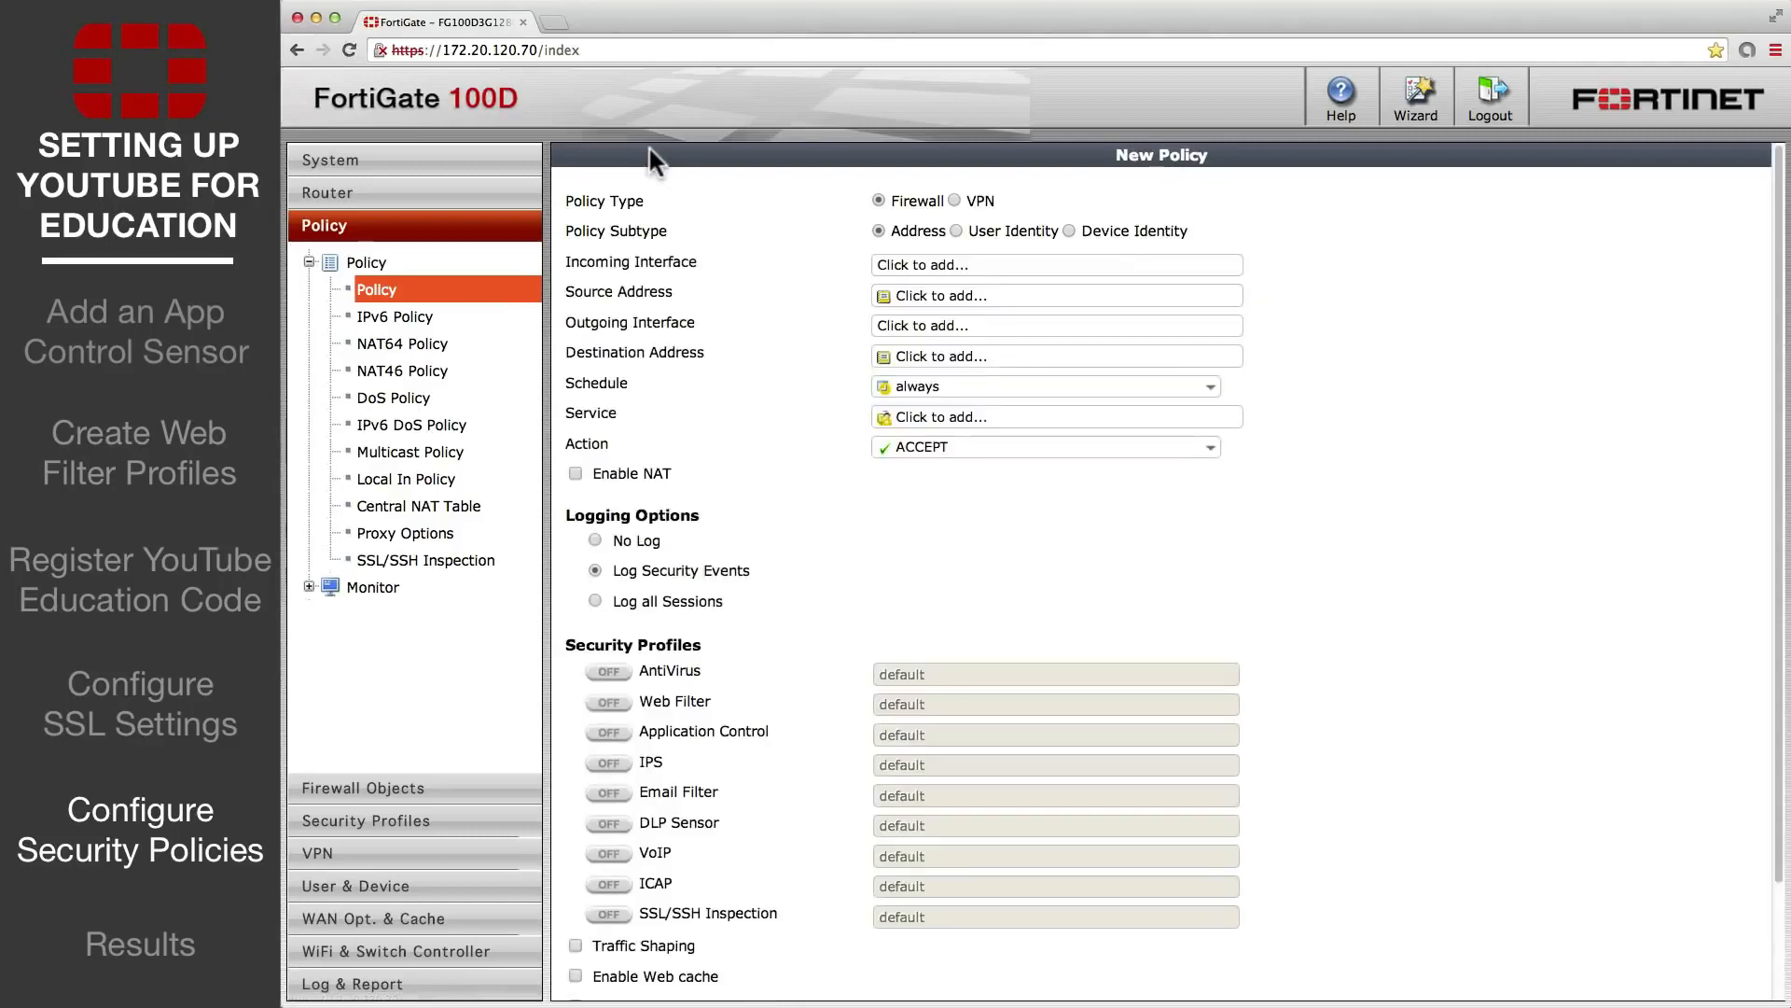
click(889, 265)
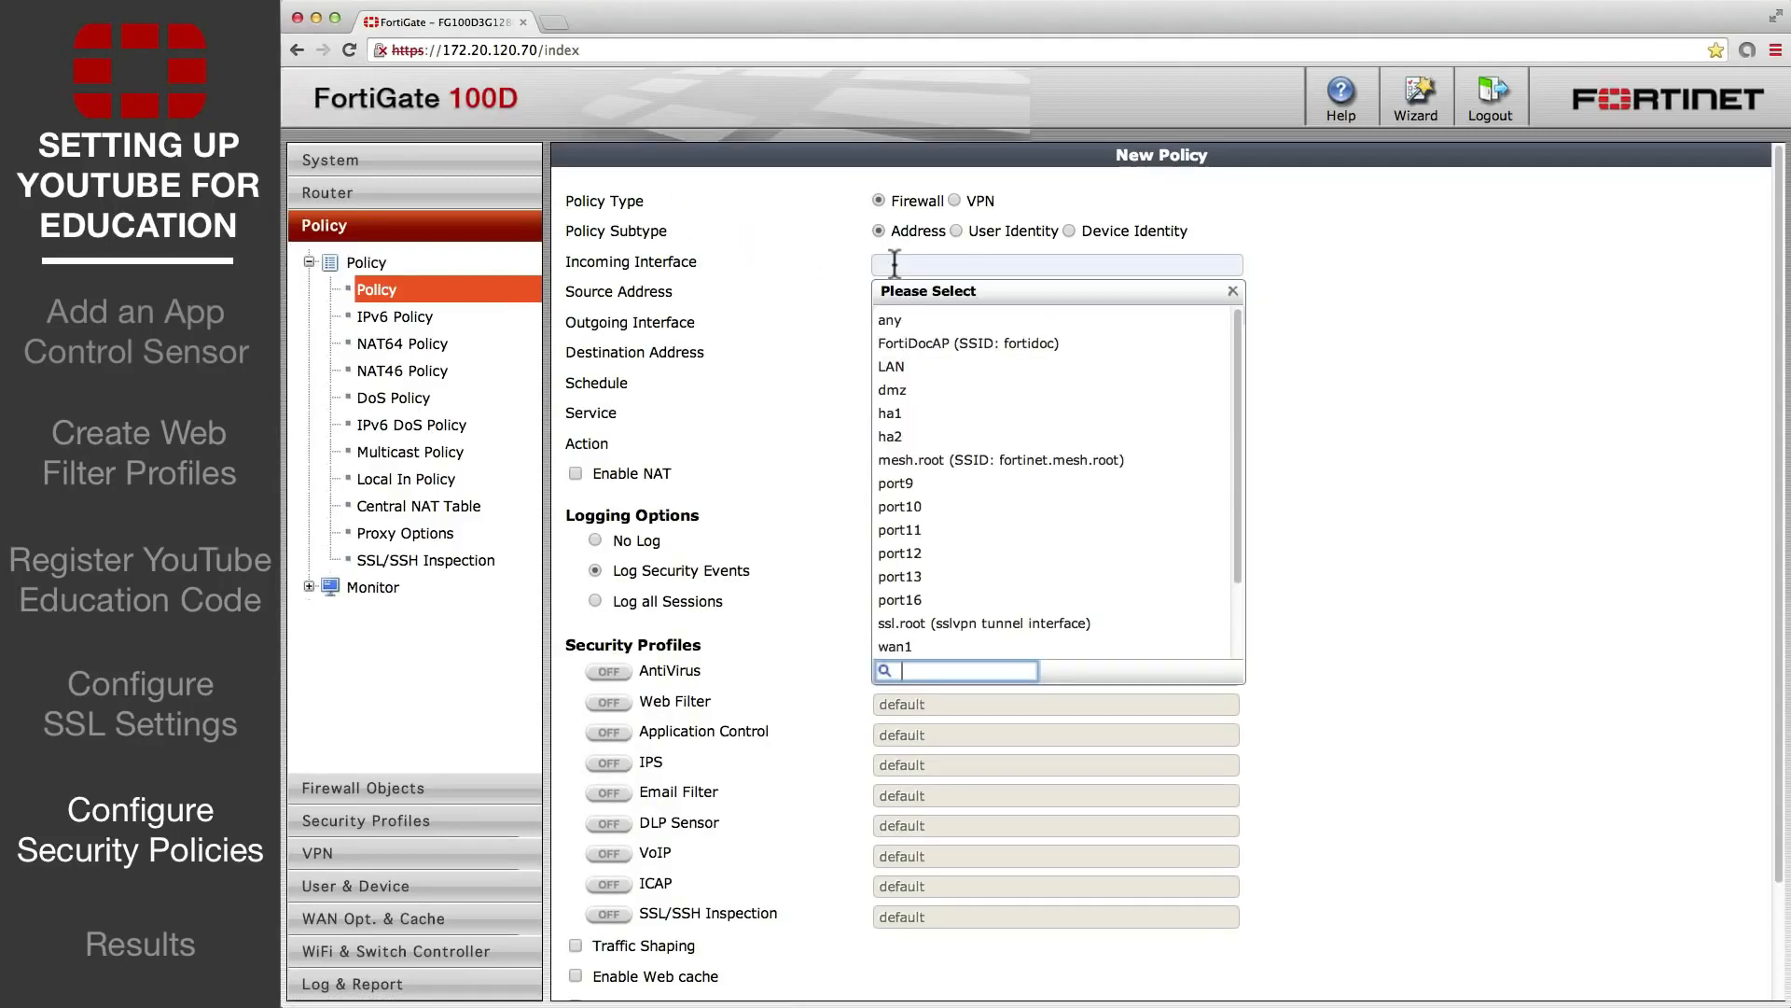
click(891, 366)
click(917, 297)
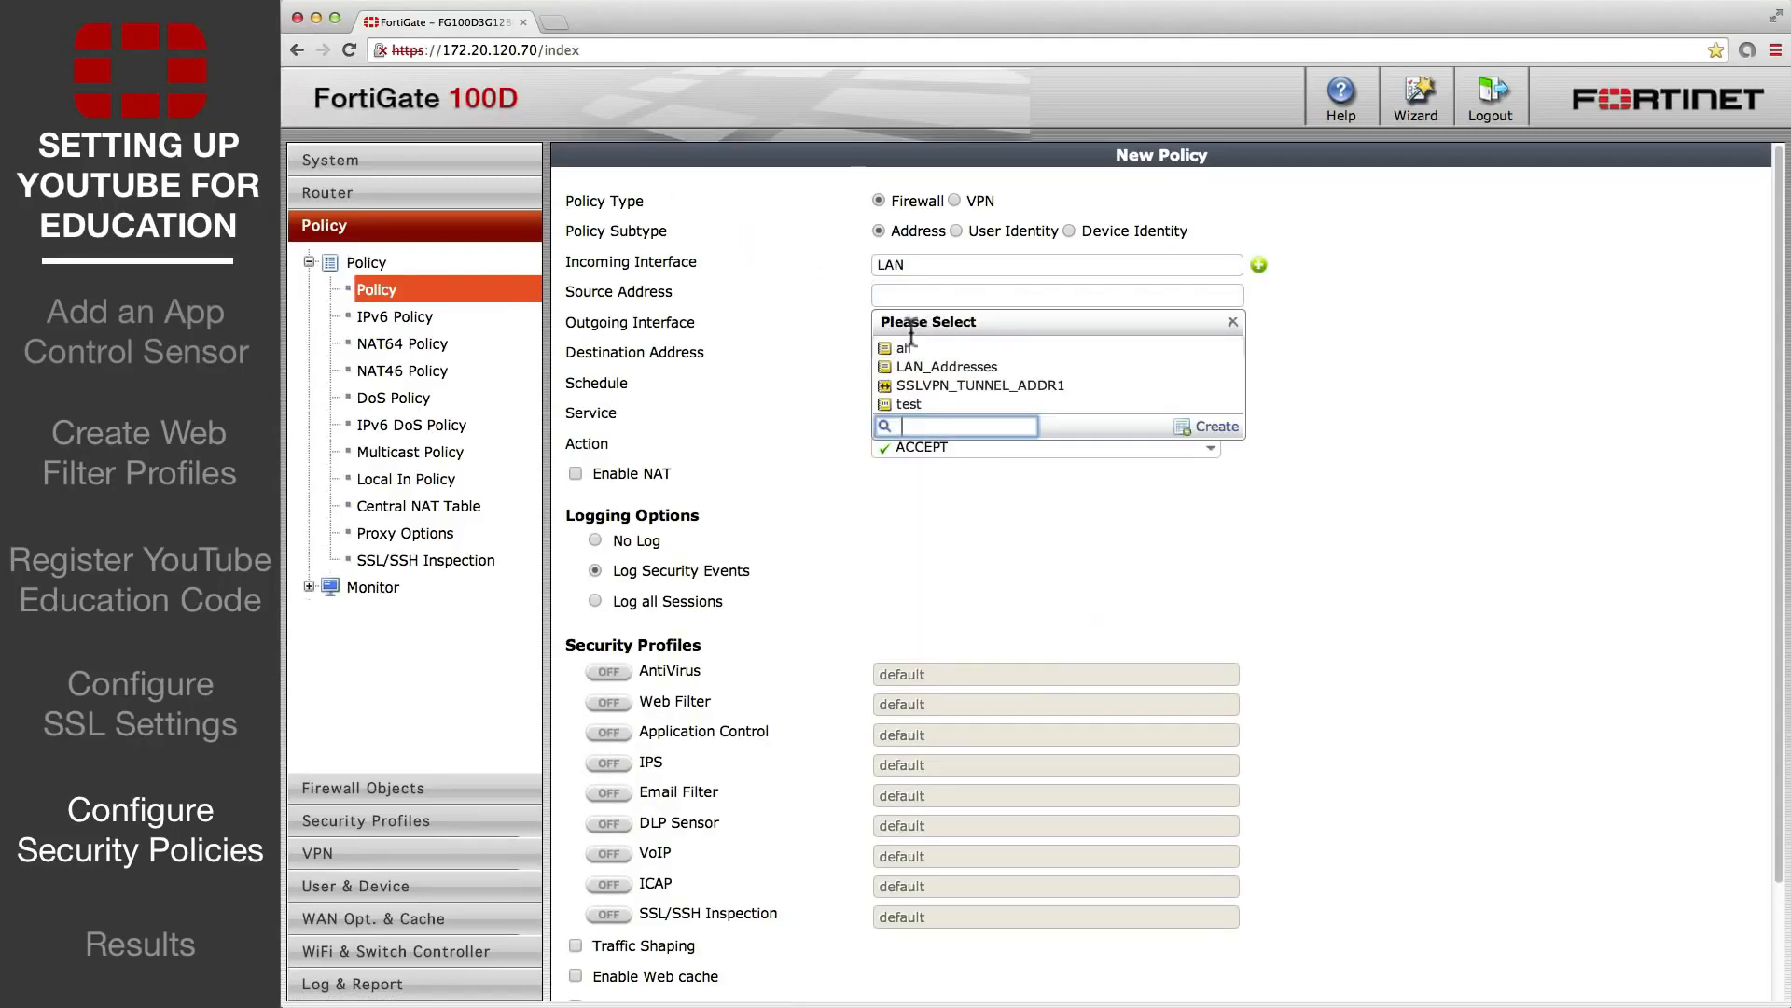
click(903, 347)
click(902, 327)
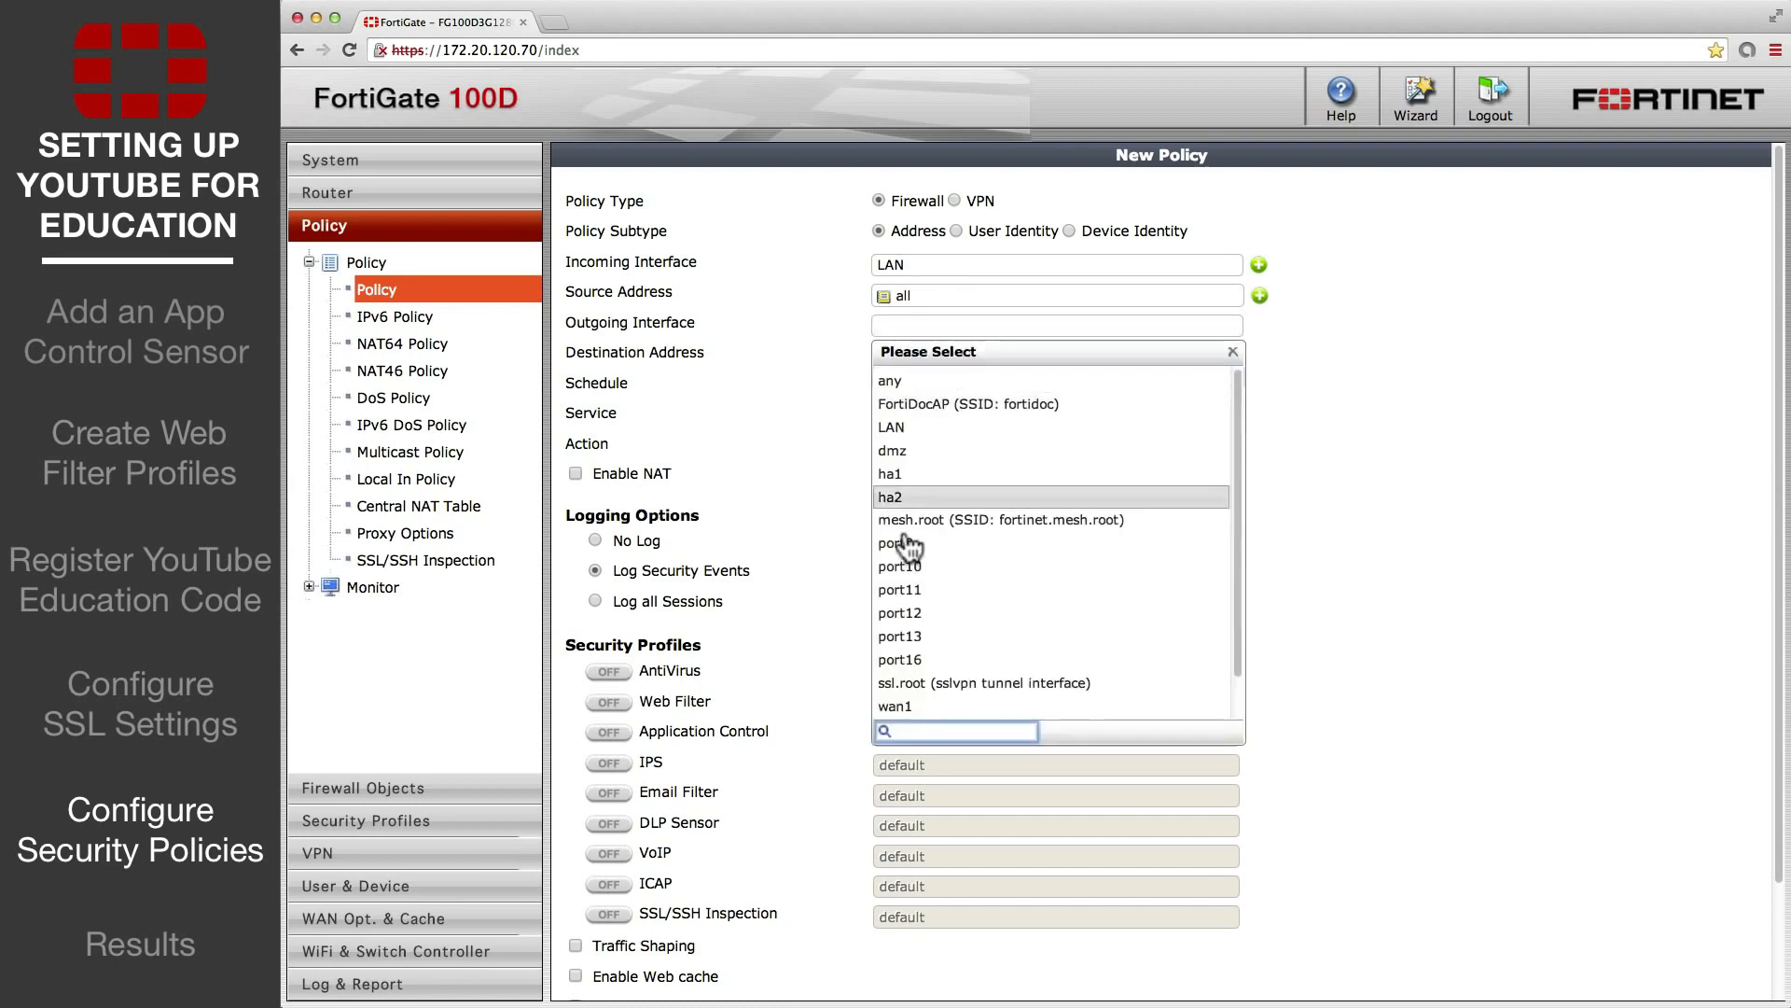
click(899, 704)
click(916, 355)
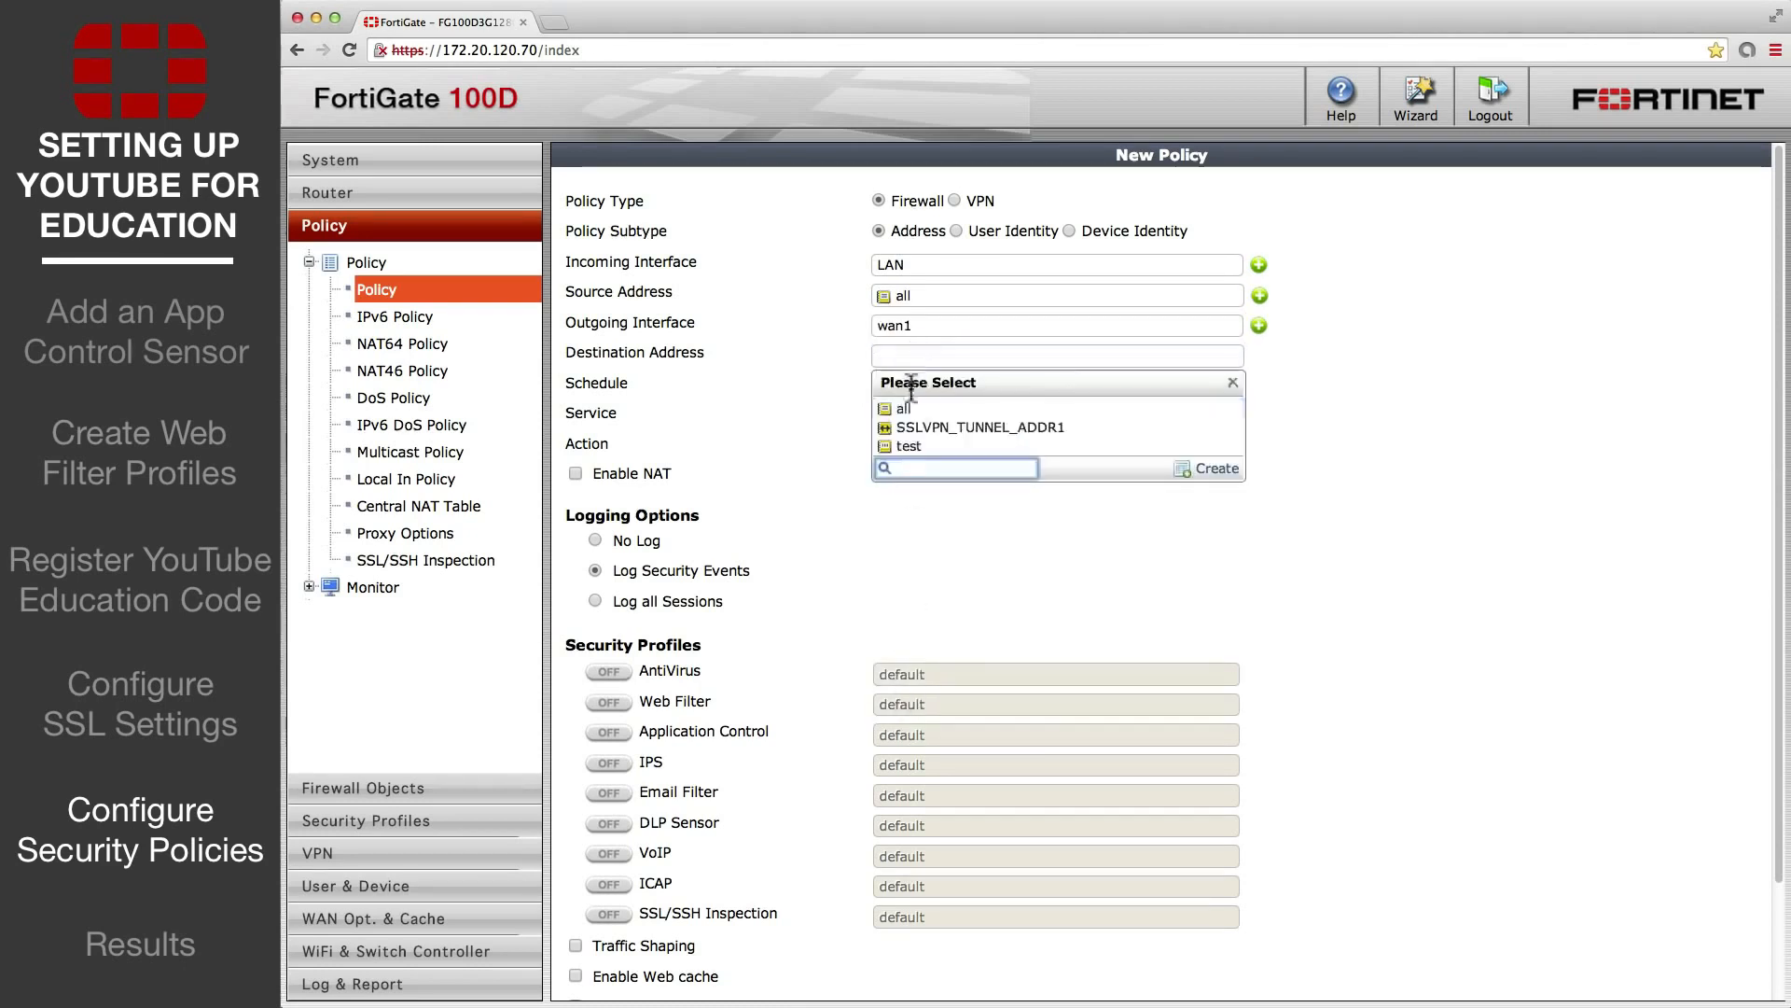
click(903, 409)
click(910, 417)
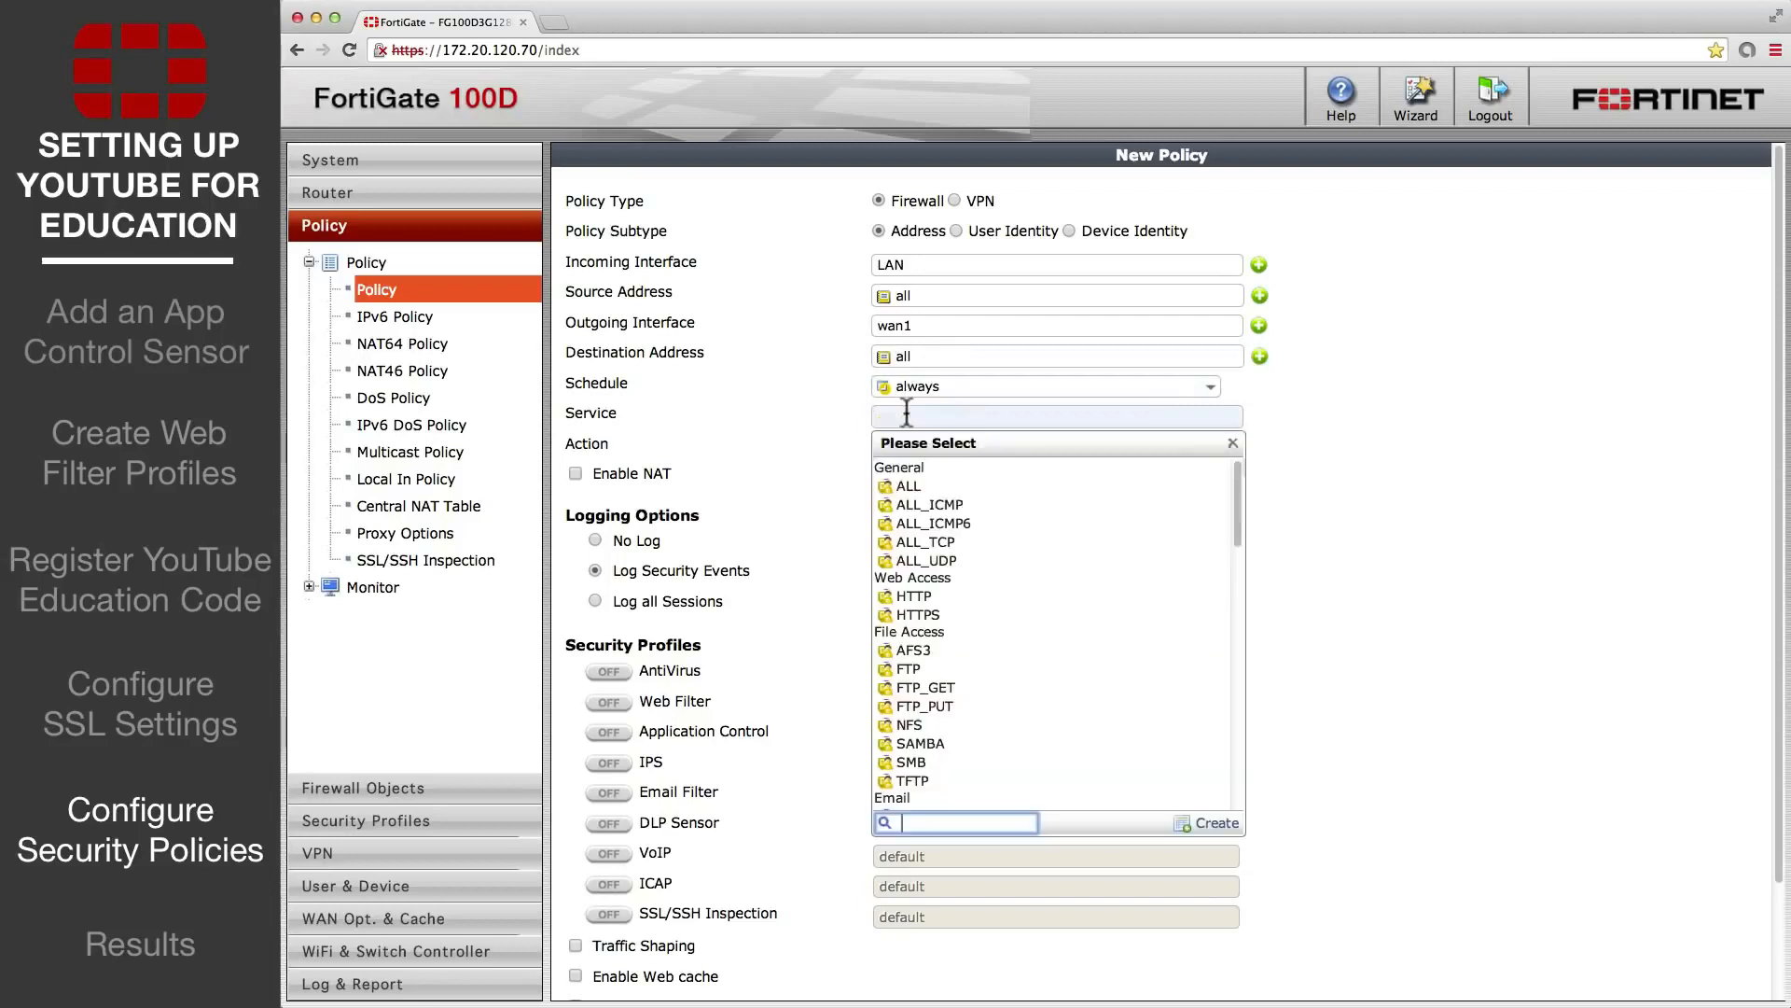
click(907, 486)
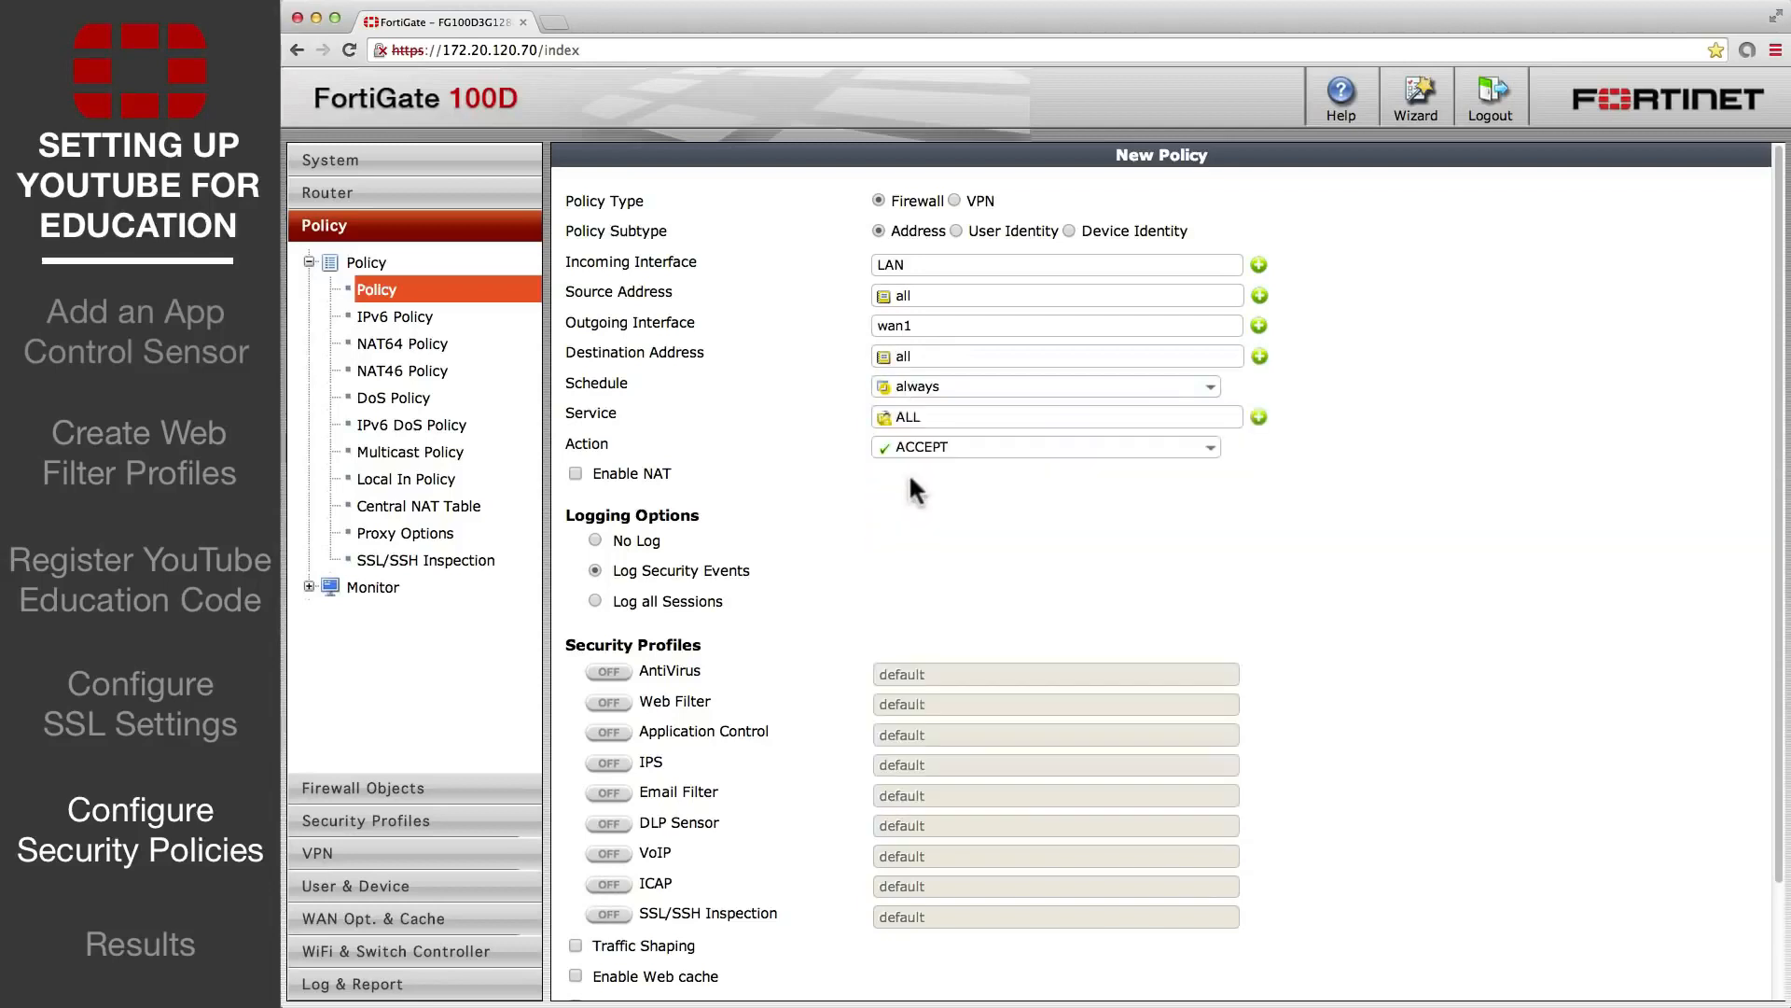
click(576, 472)
- Apply the youtube_education_filter web filter and youtube_deep_inspection SSL/SSH inspection to the second policy and save it
scroll(765, 525, down, 3)
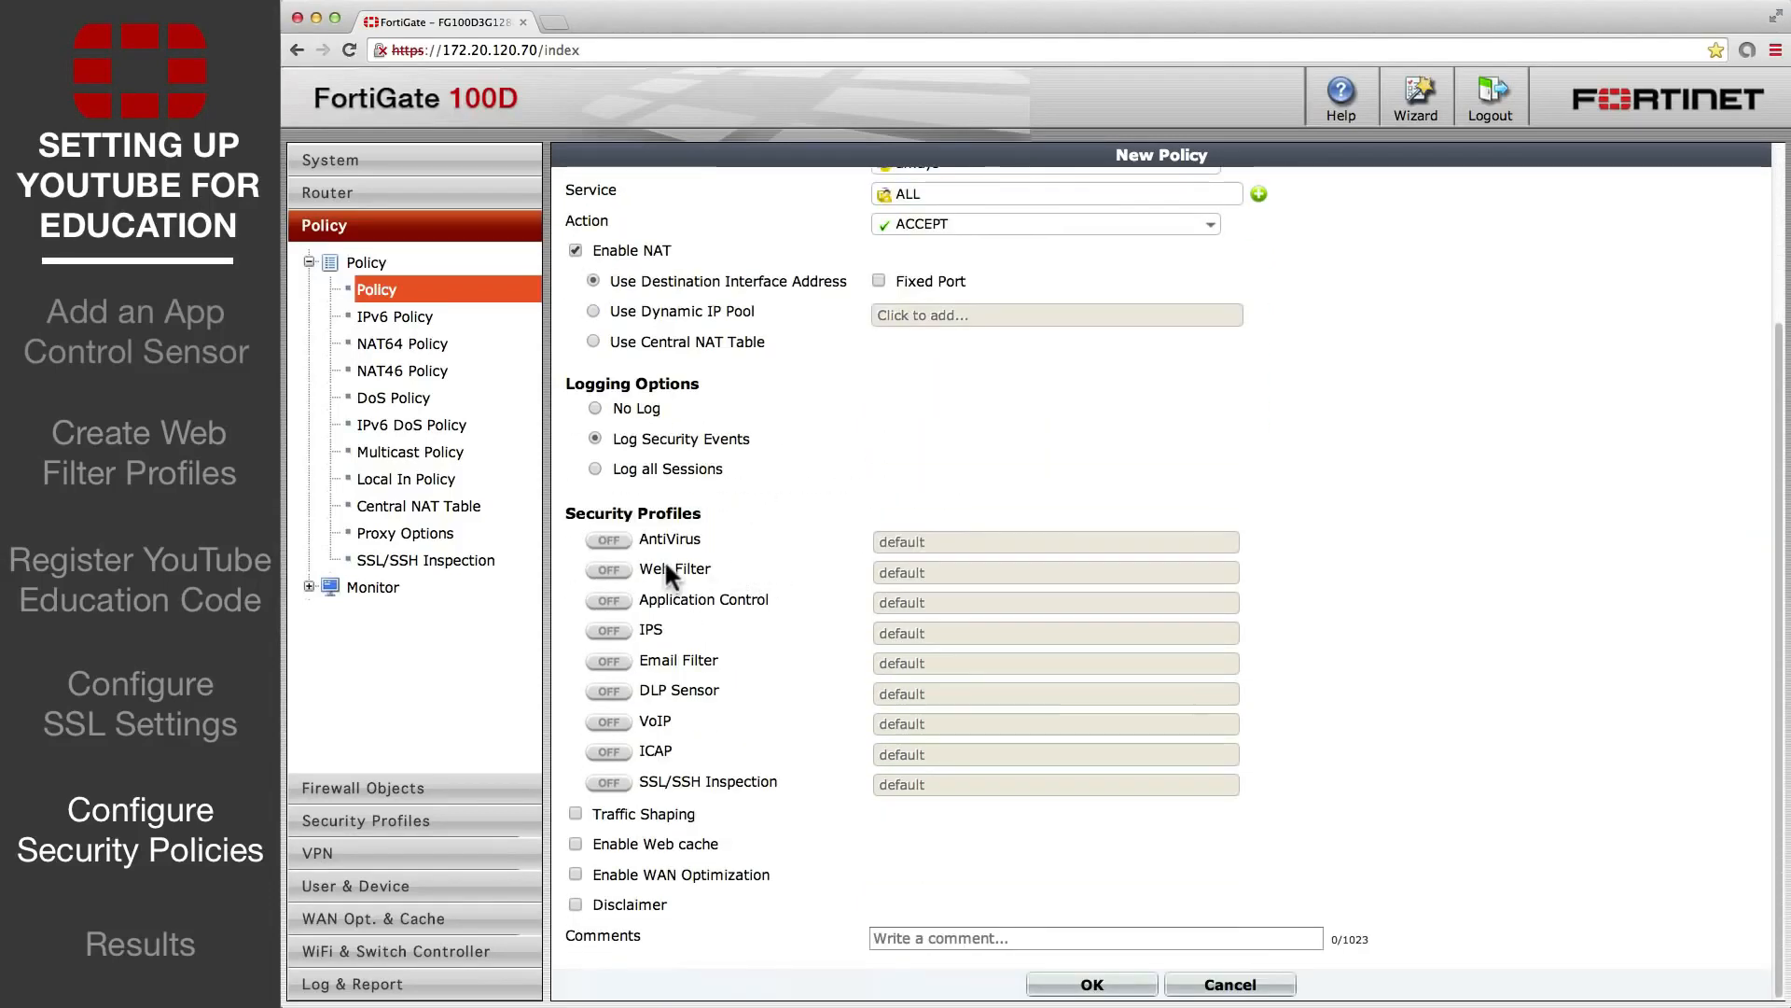
click(612, 569)
click(921, 571)
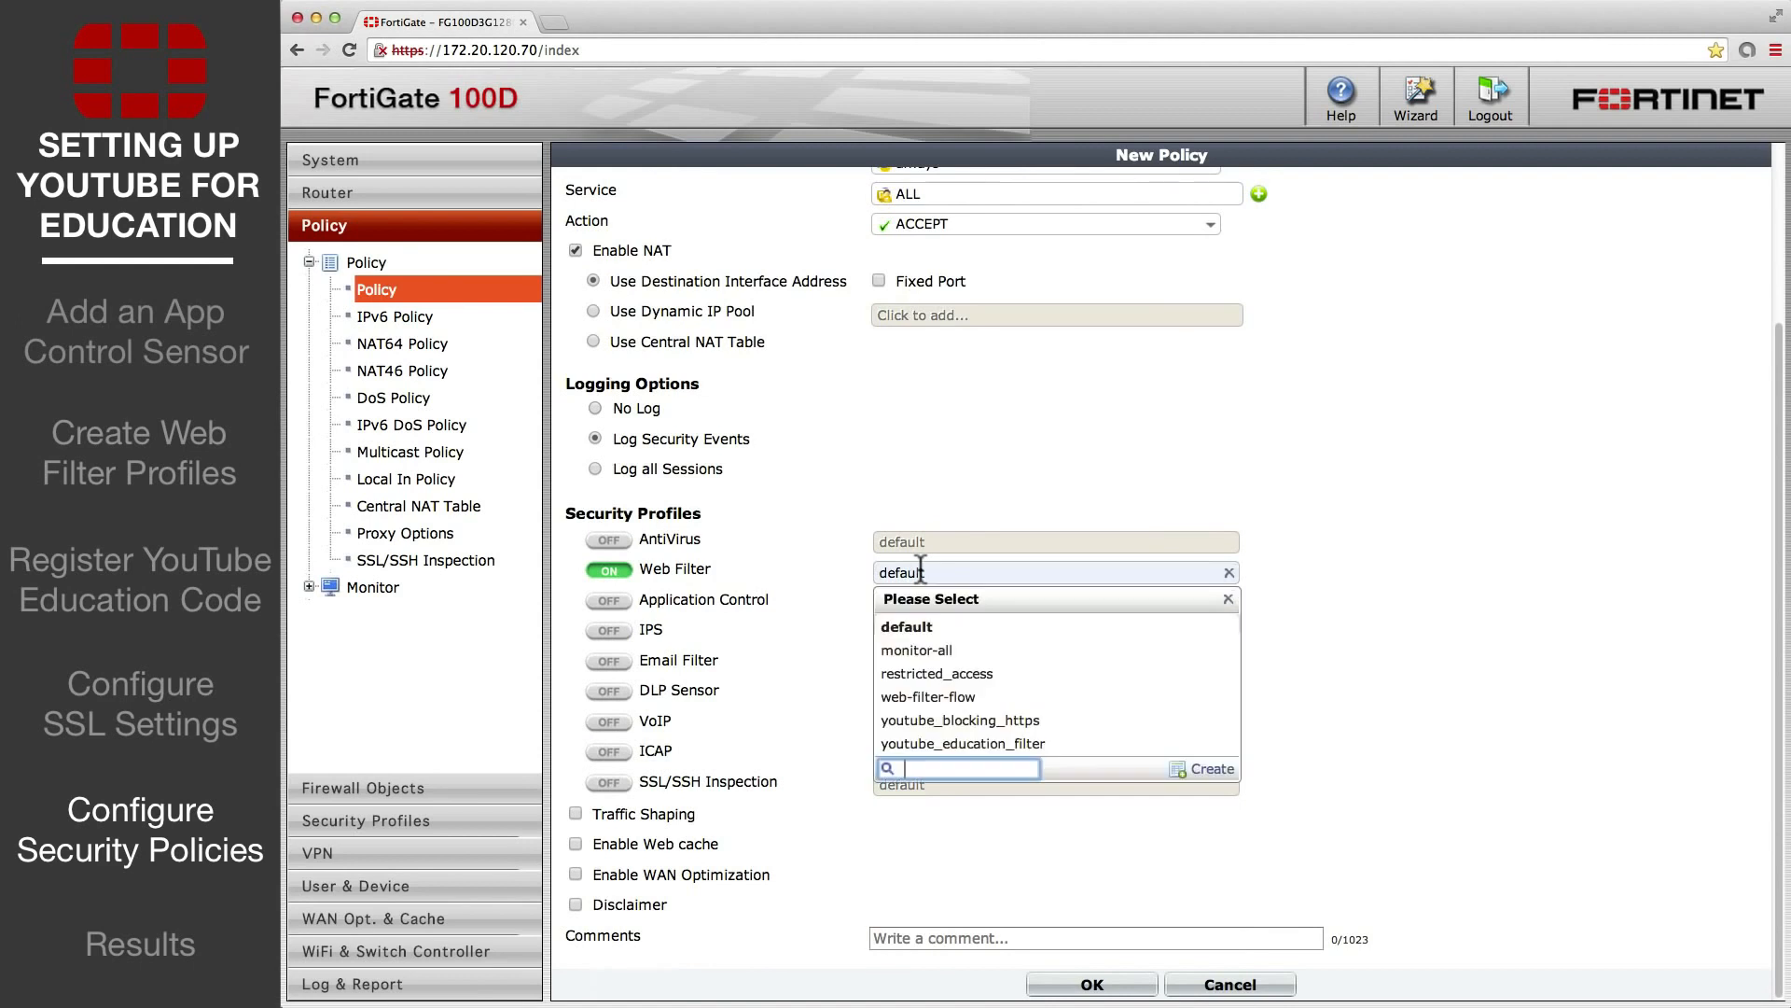
click(983, 743)
click(609, 812)
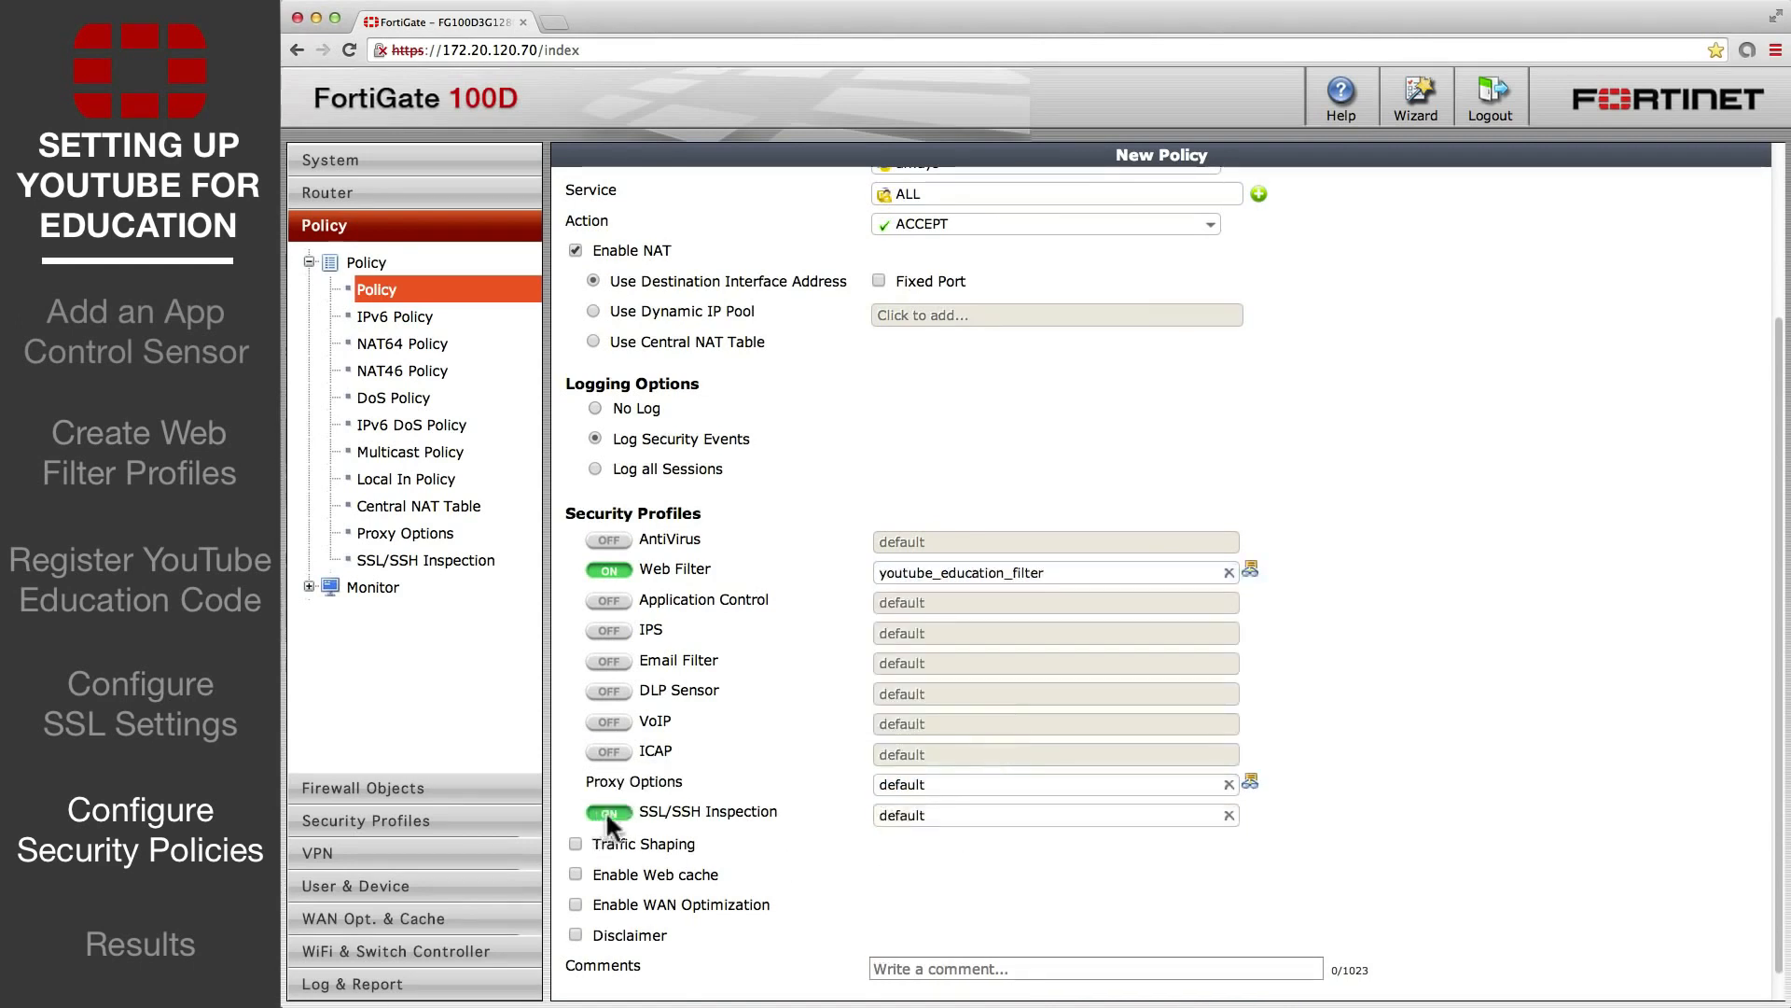
click(925, 816)
click(937, 894)
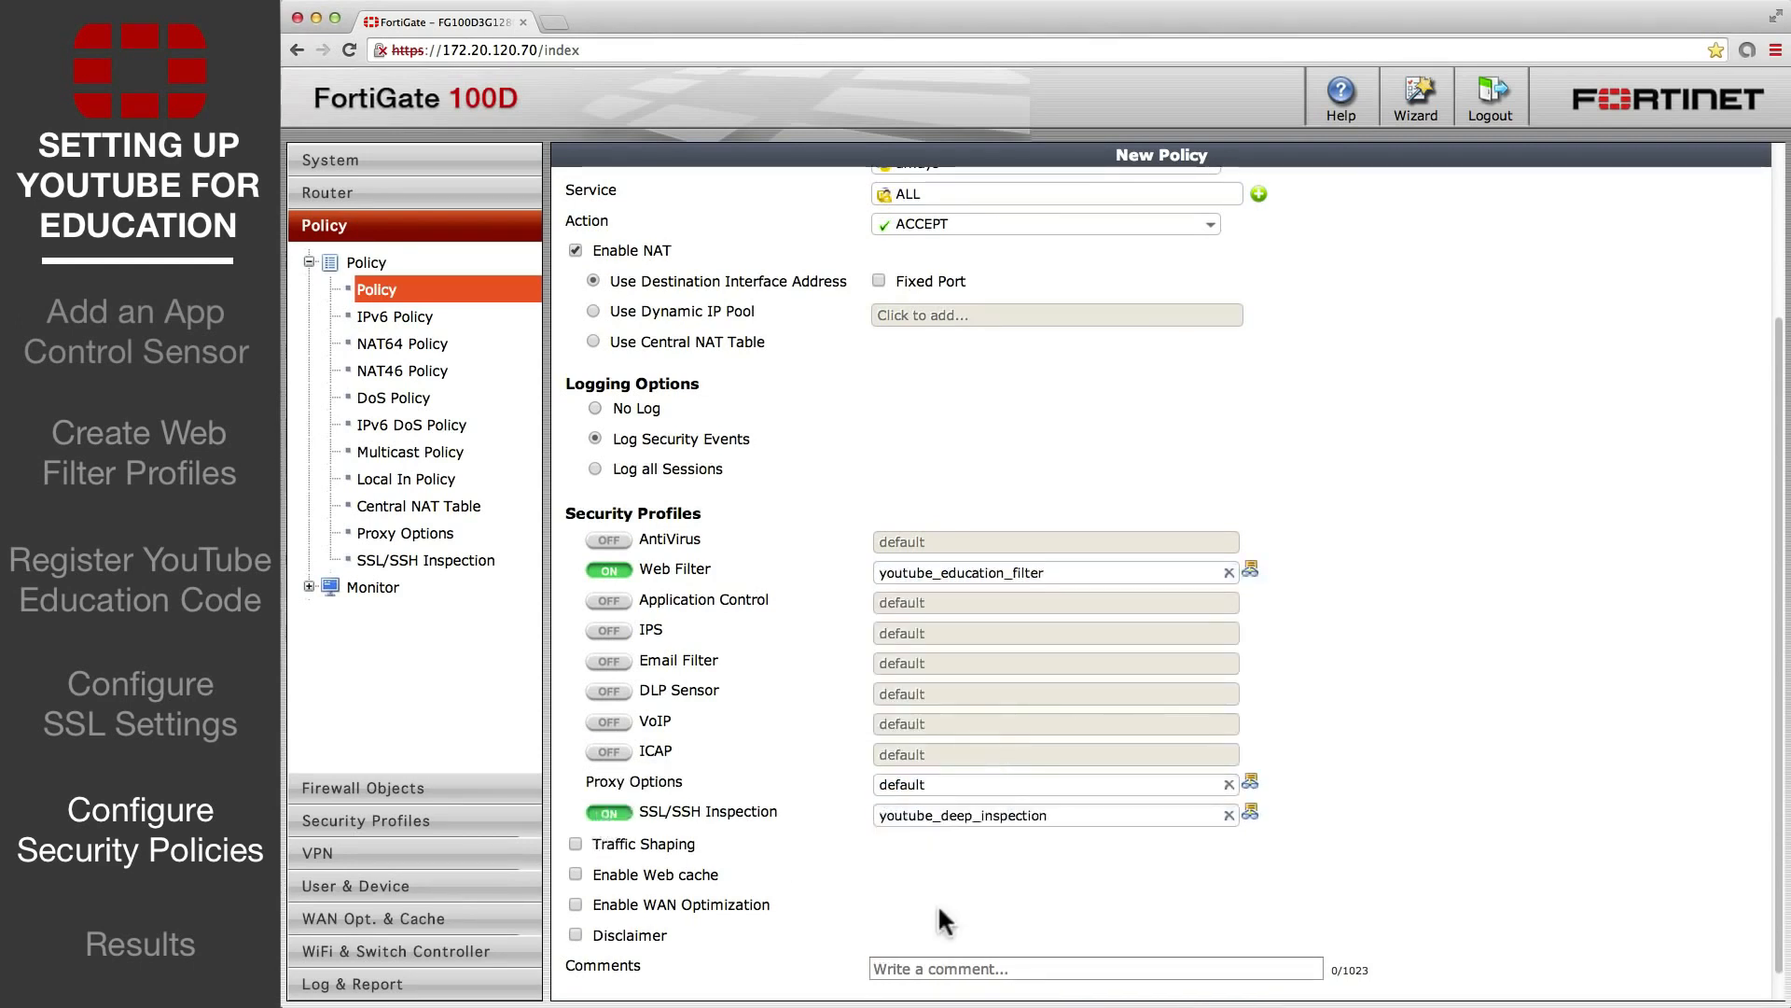
scroll(938, 899, down, 1)
click(1100, 990)
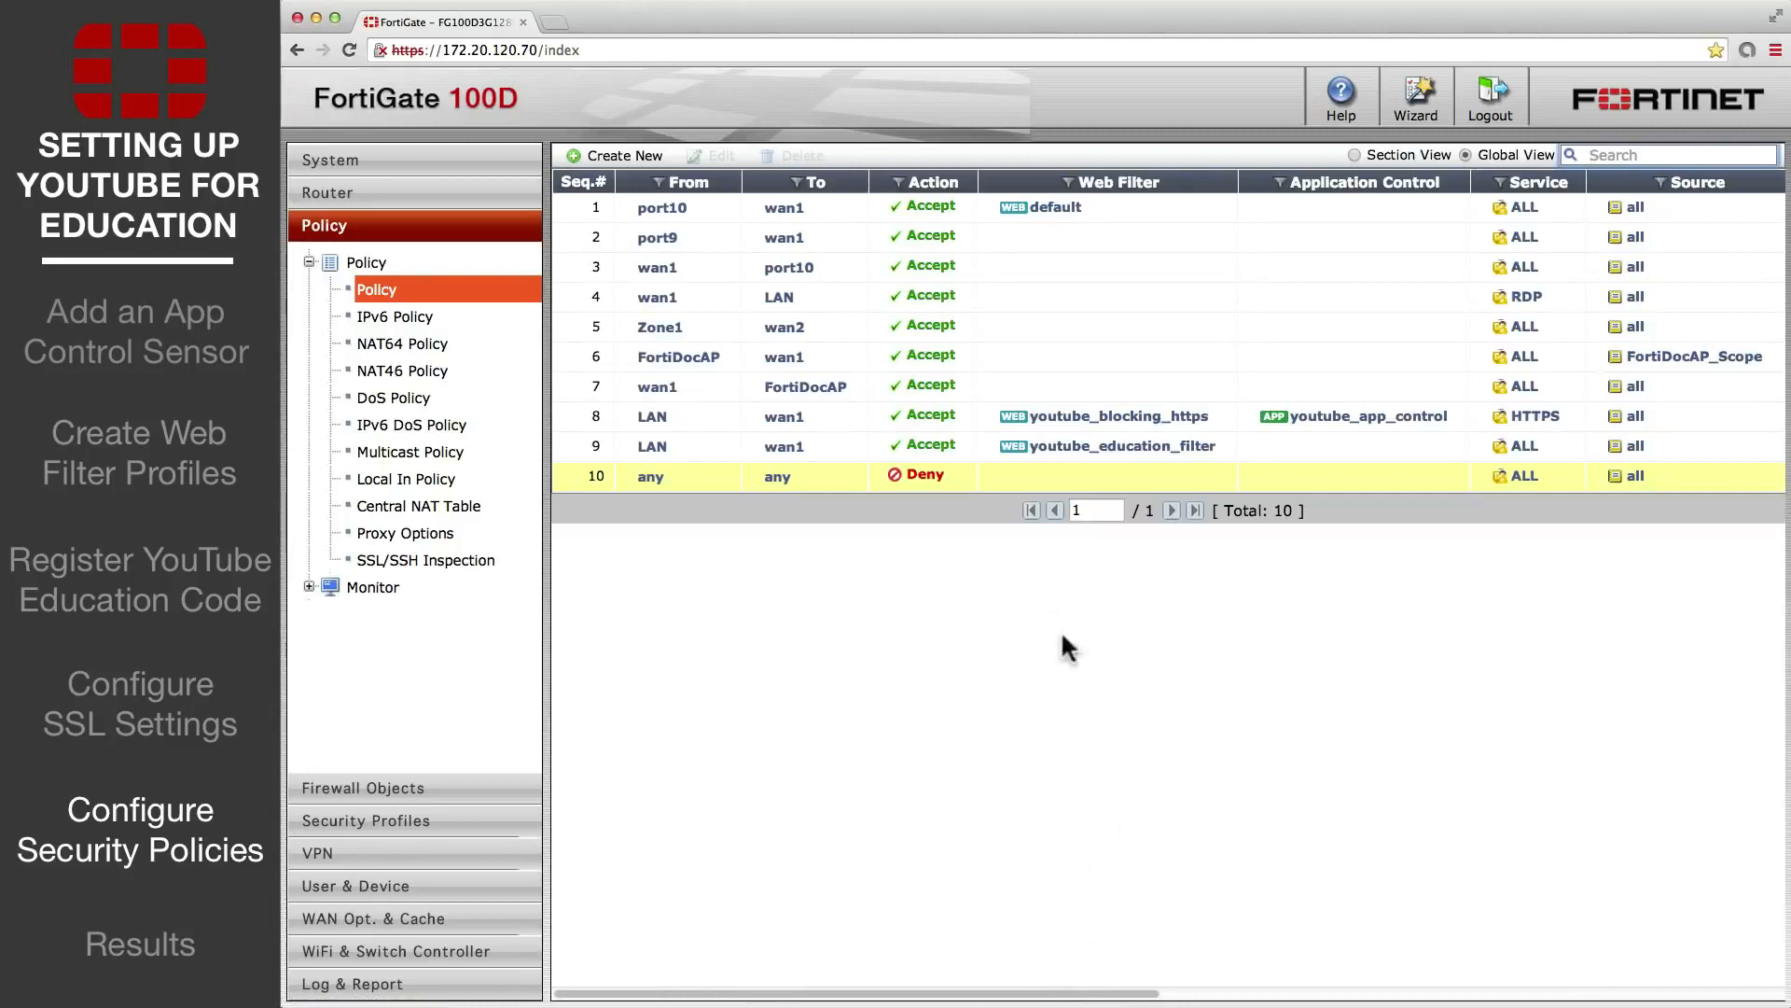
- Move the youtube_blocking_https policy to the top of the policy list and the youtube_education_filter policy directly below it
click(581, 416)
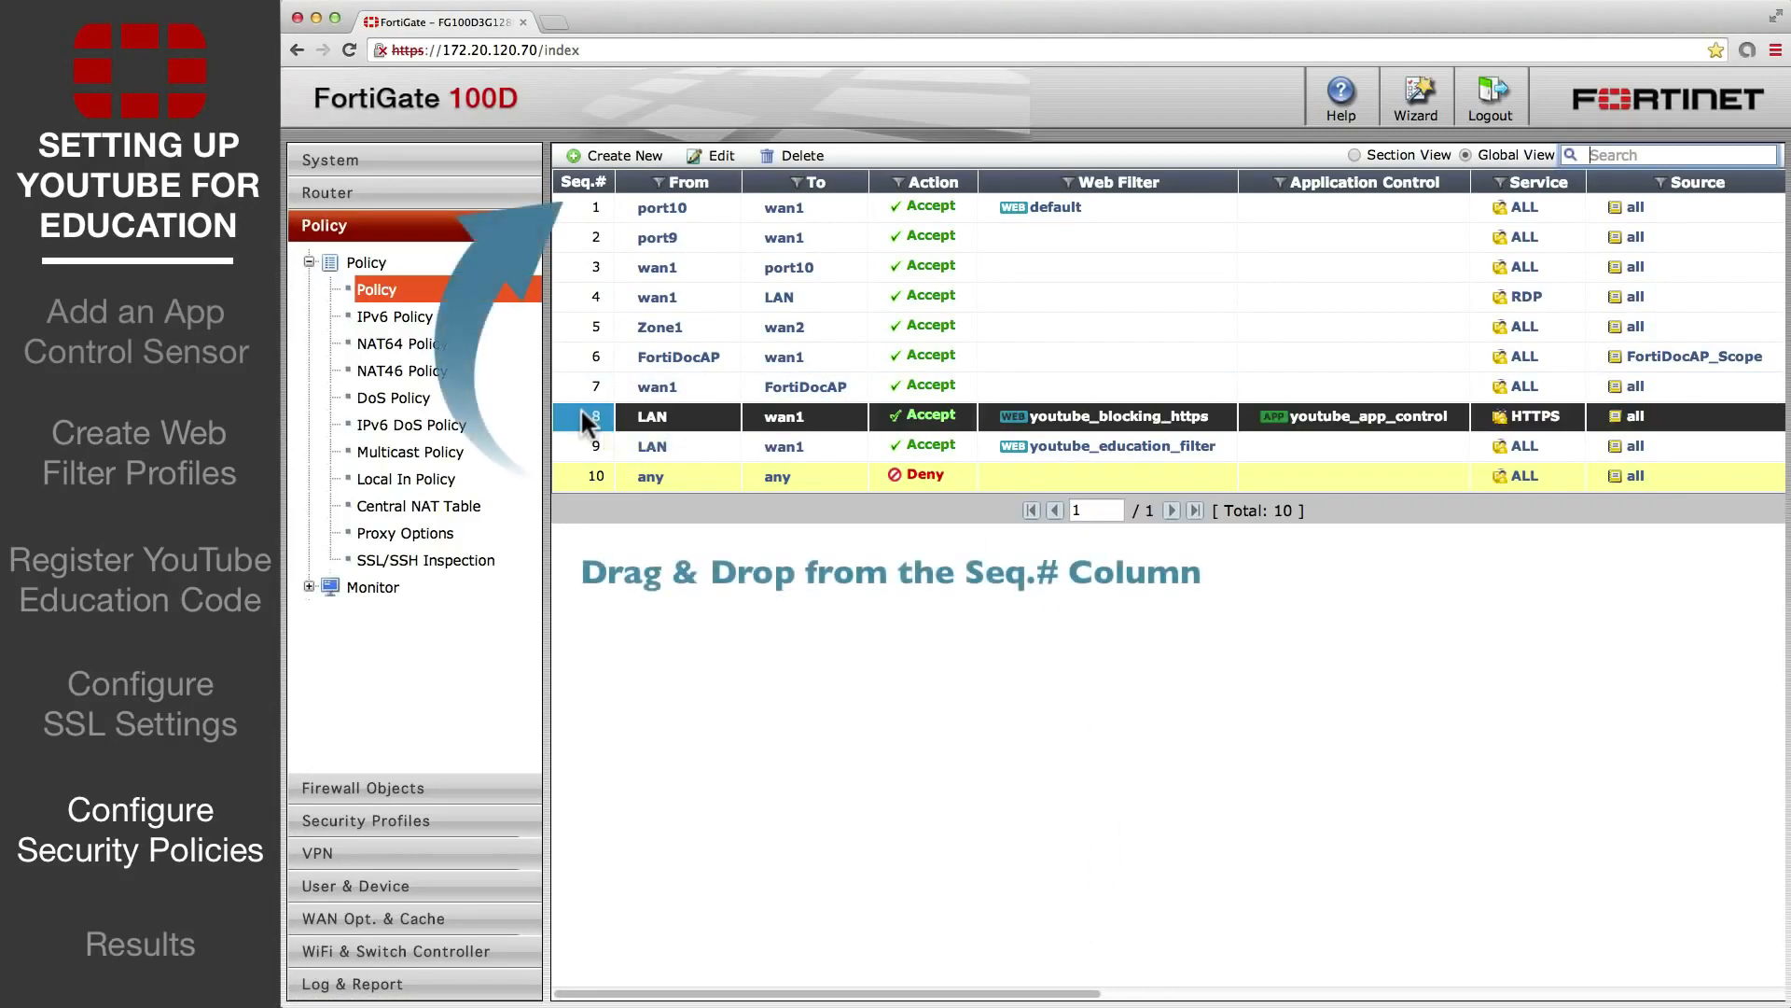
drag(581, 416, 578, 205)
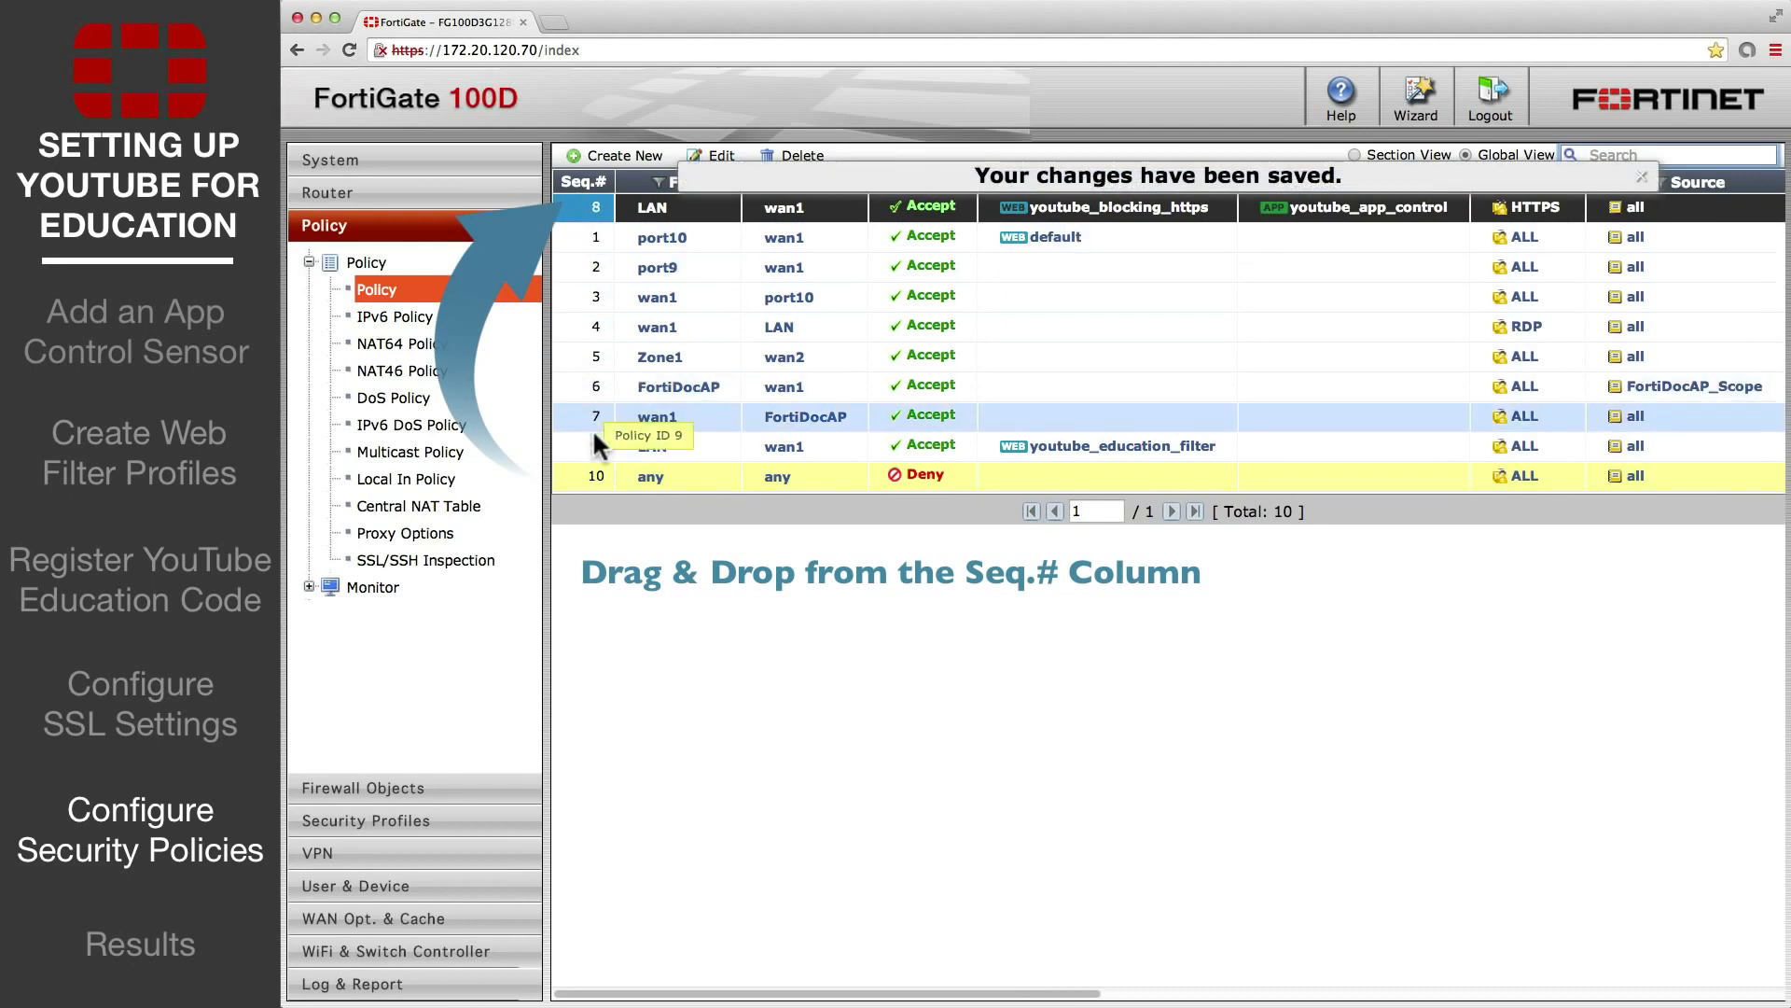
drag(582, 443, 579, 225)
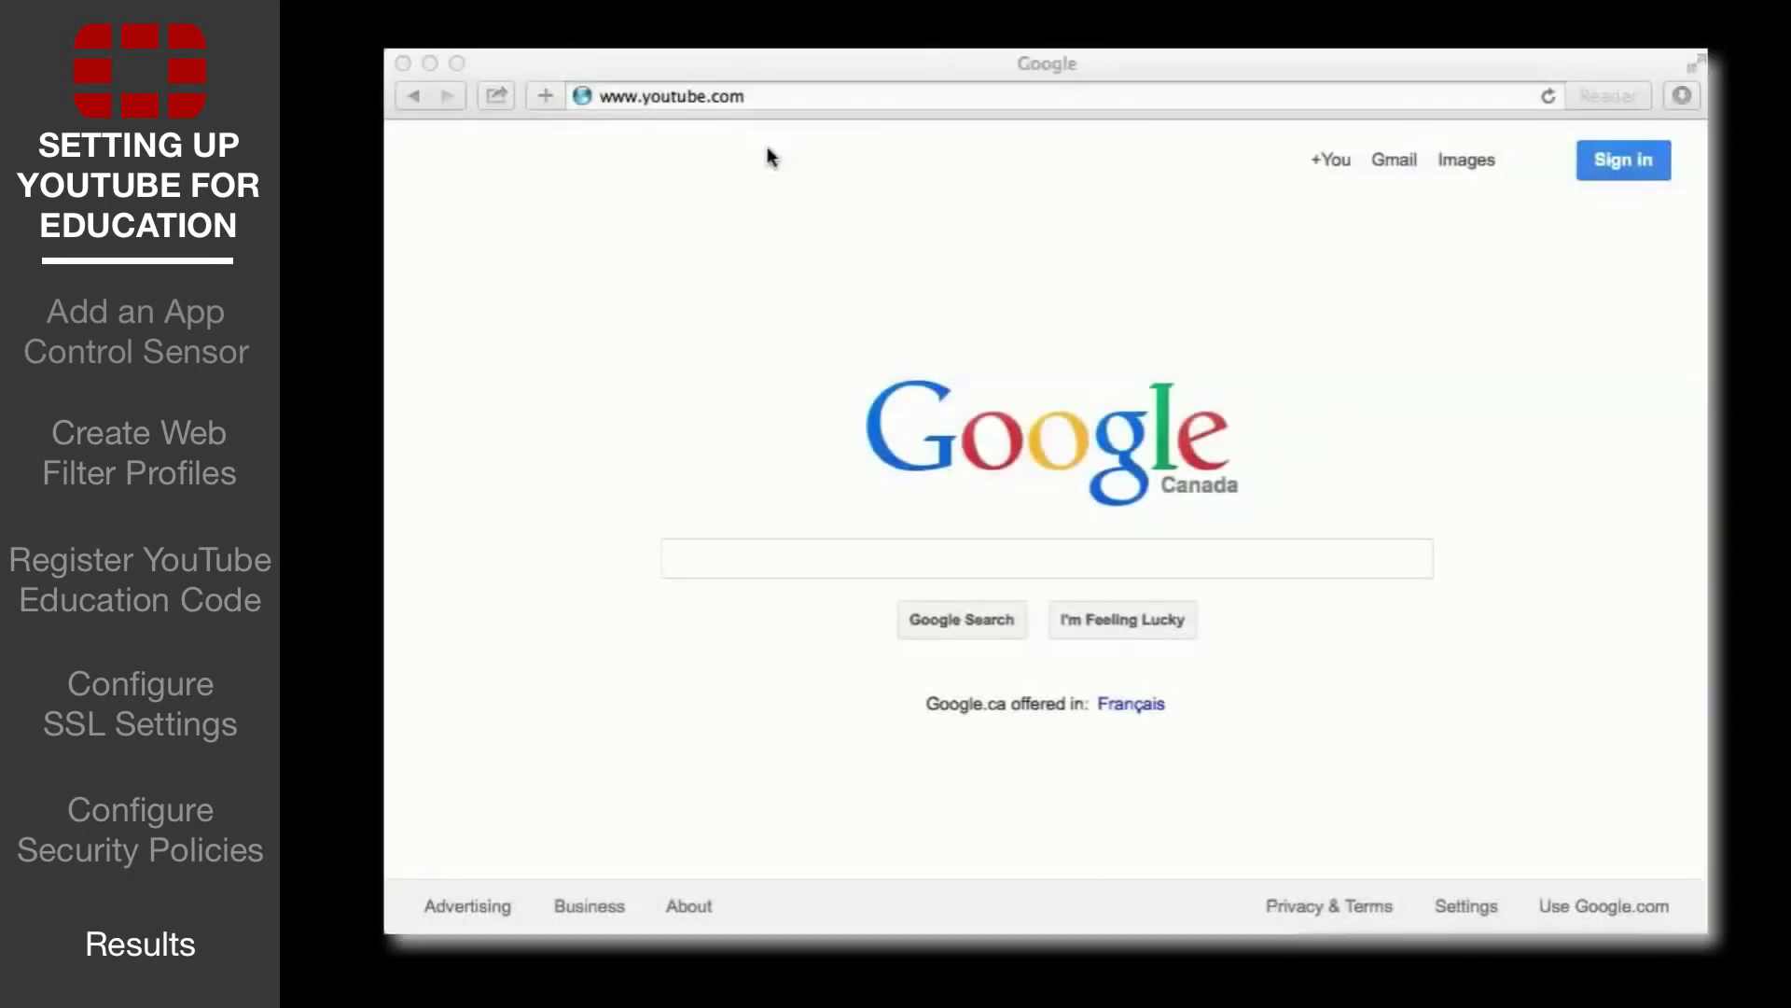
click(759, 96)
key(Return)
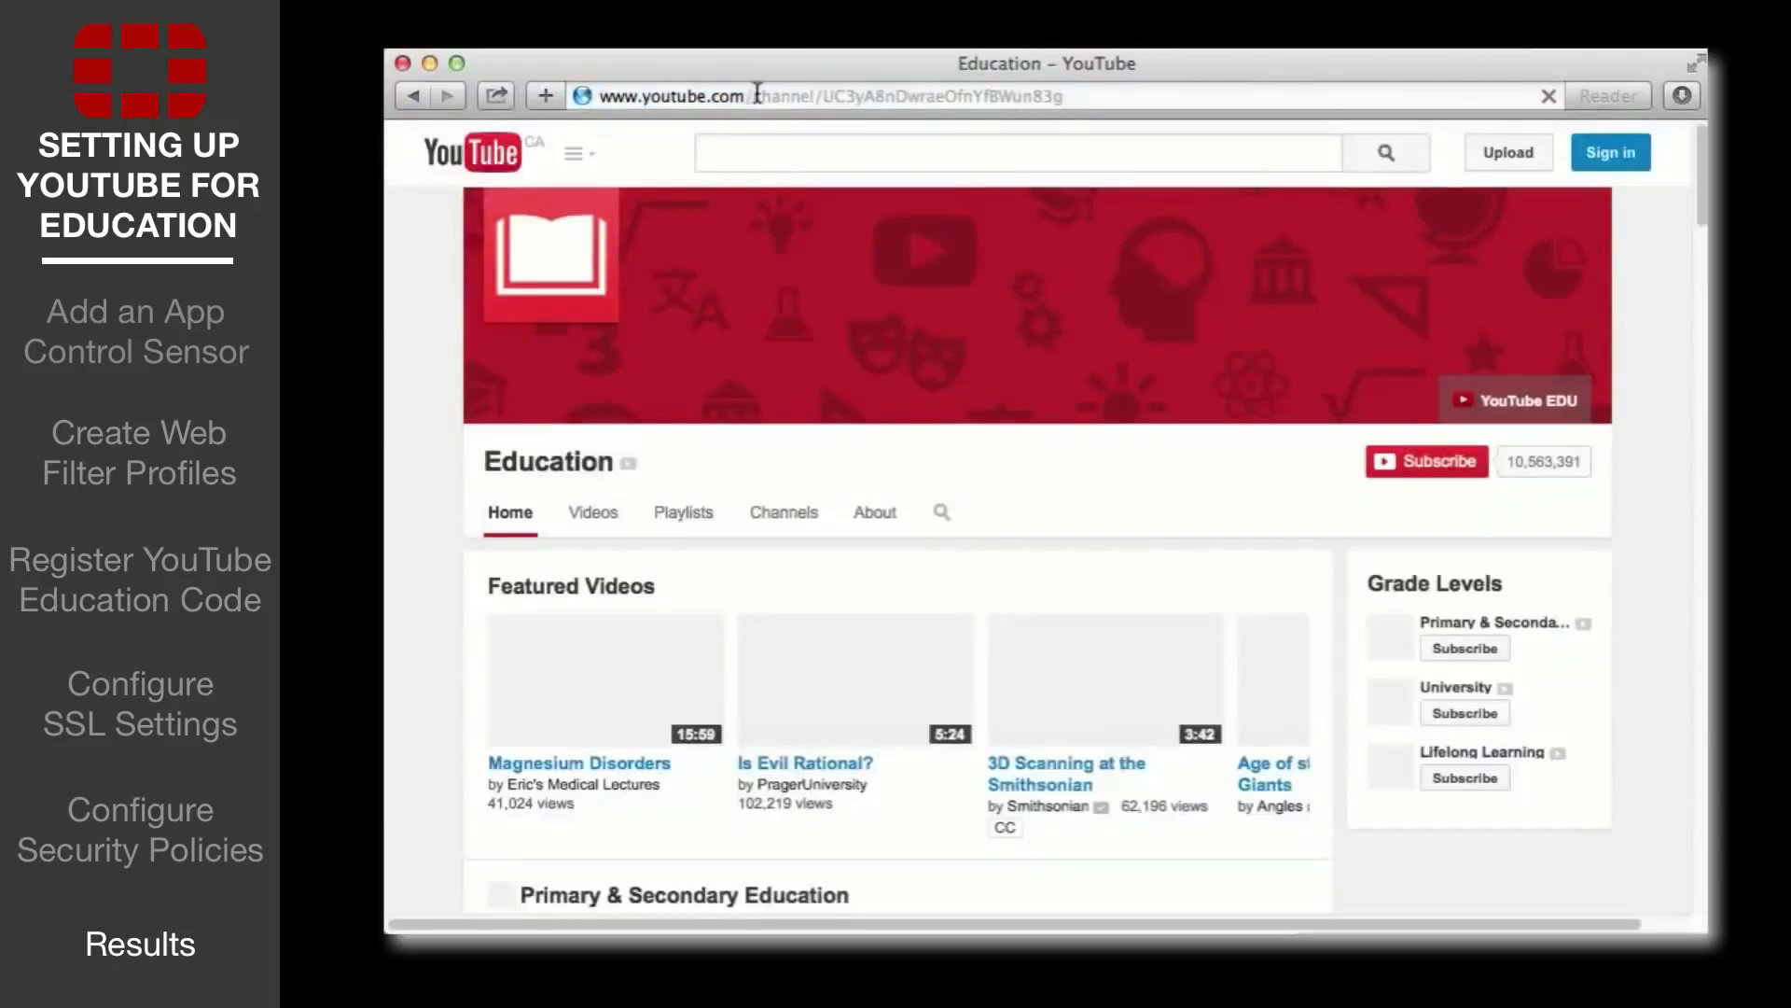
click(770, 96)
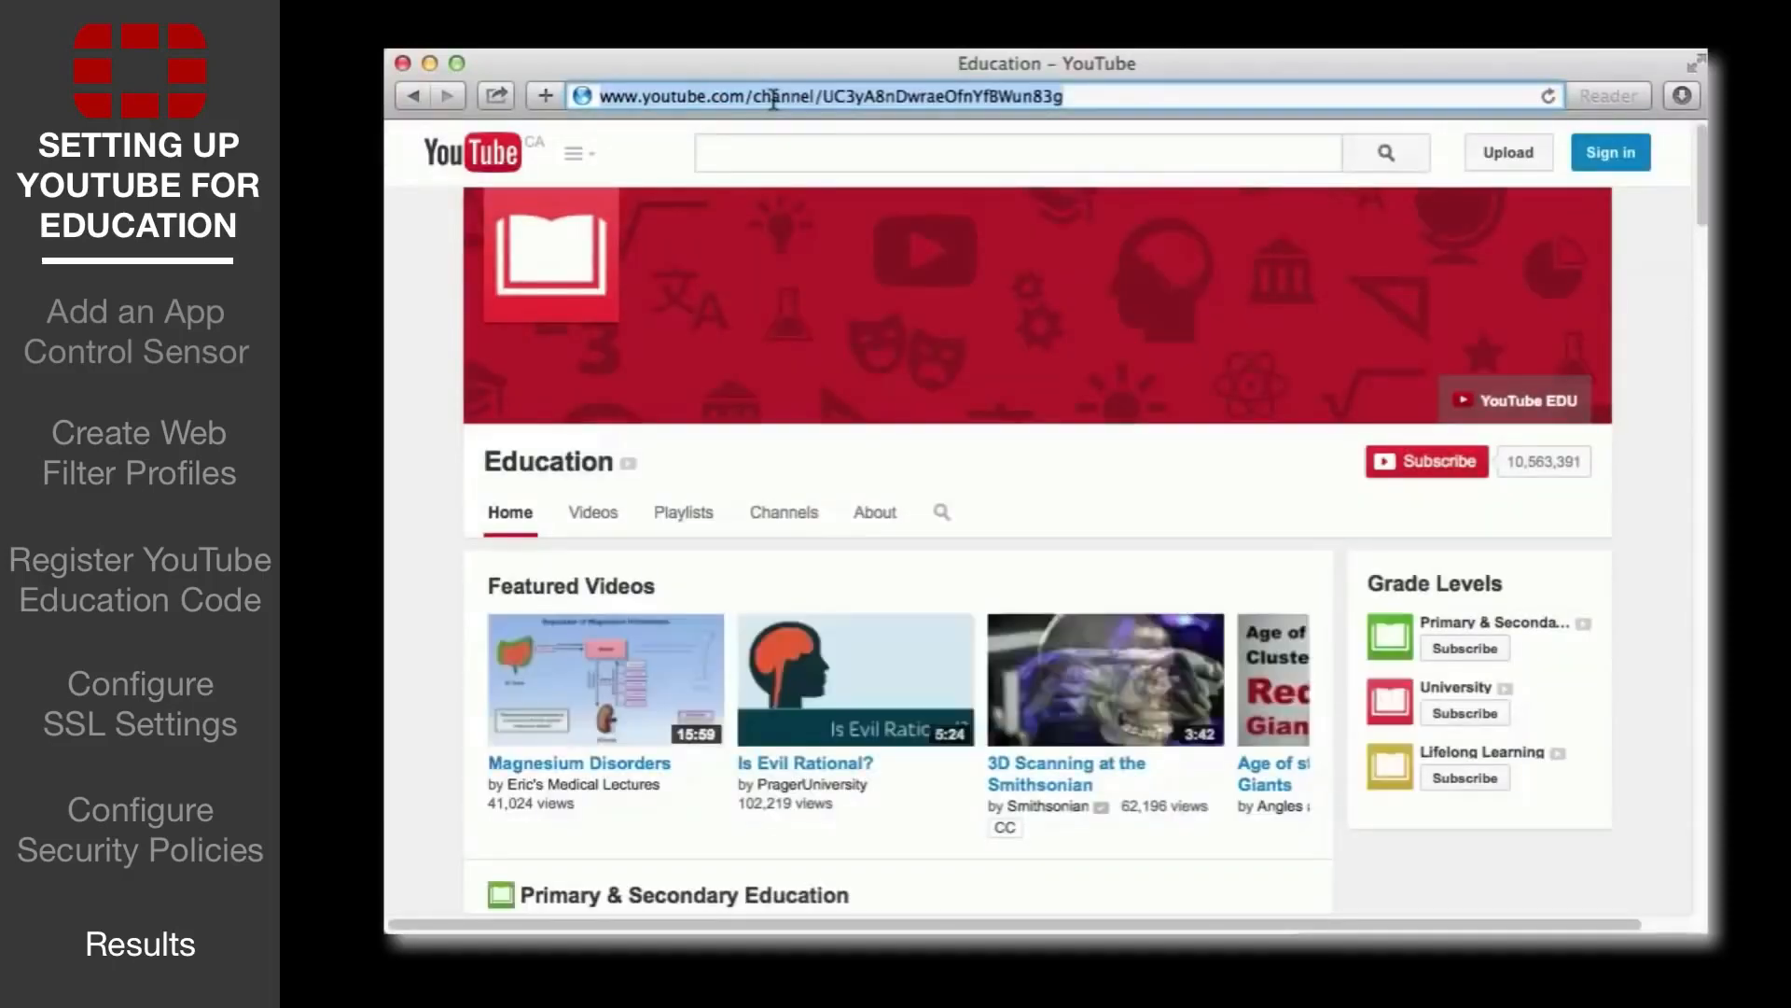
right_click(774, 97)
click(831, 264)
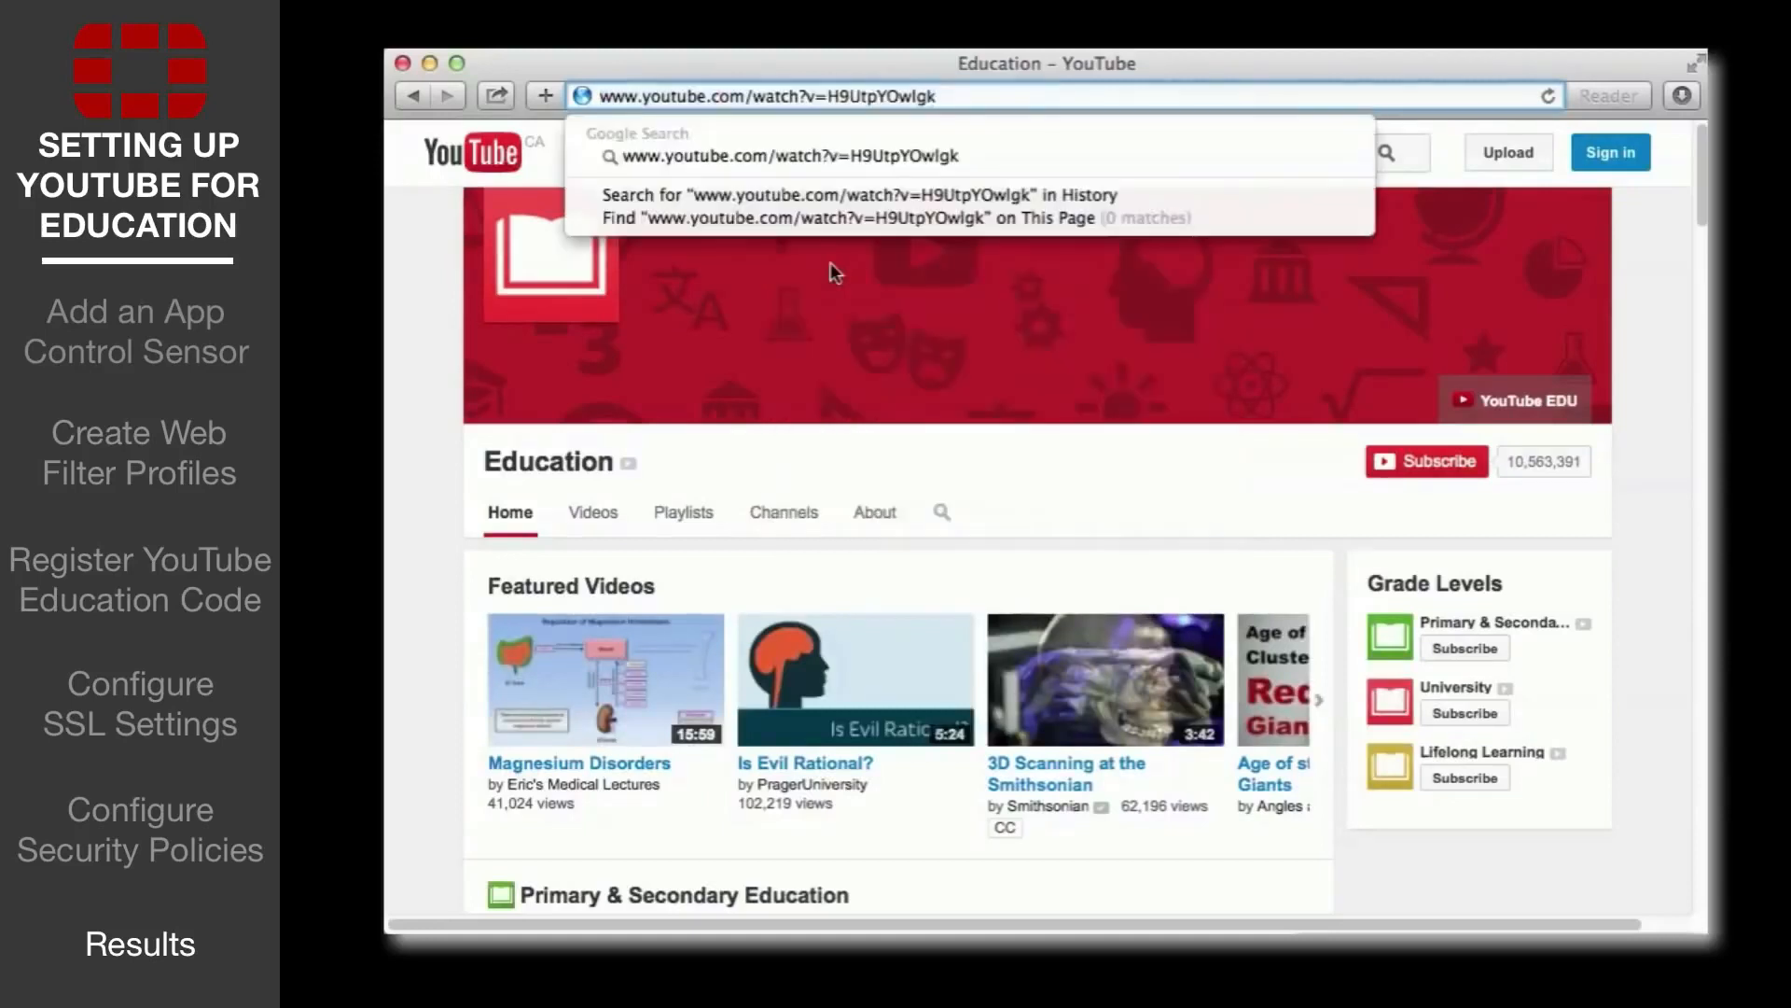
key(Return)
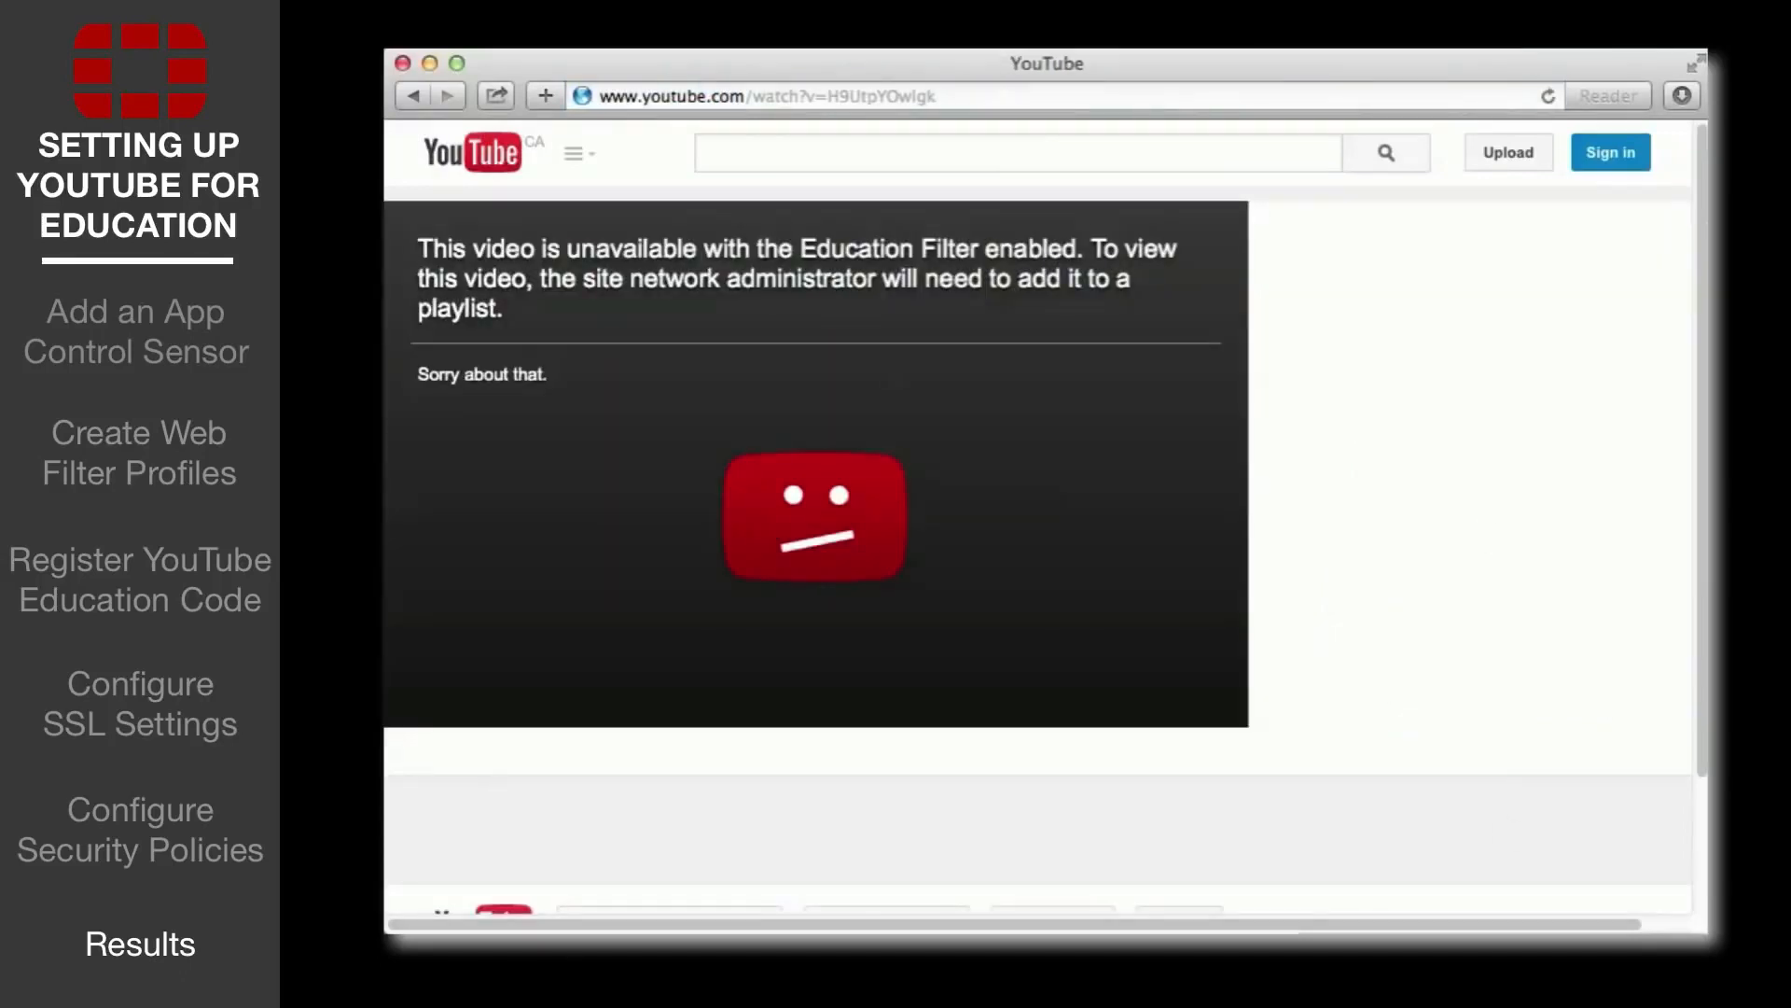
click(852, 95)
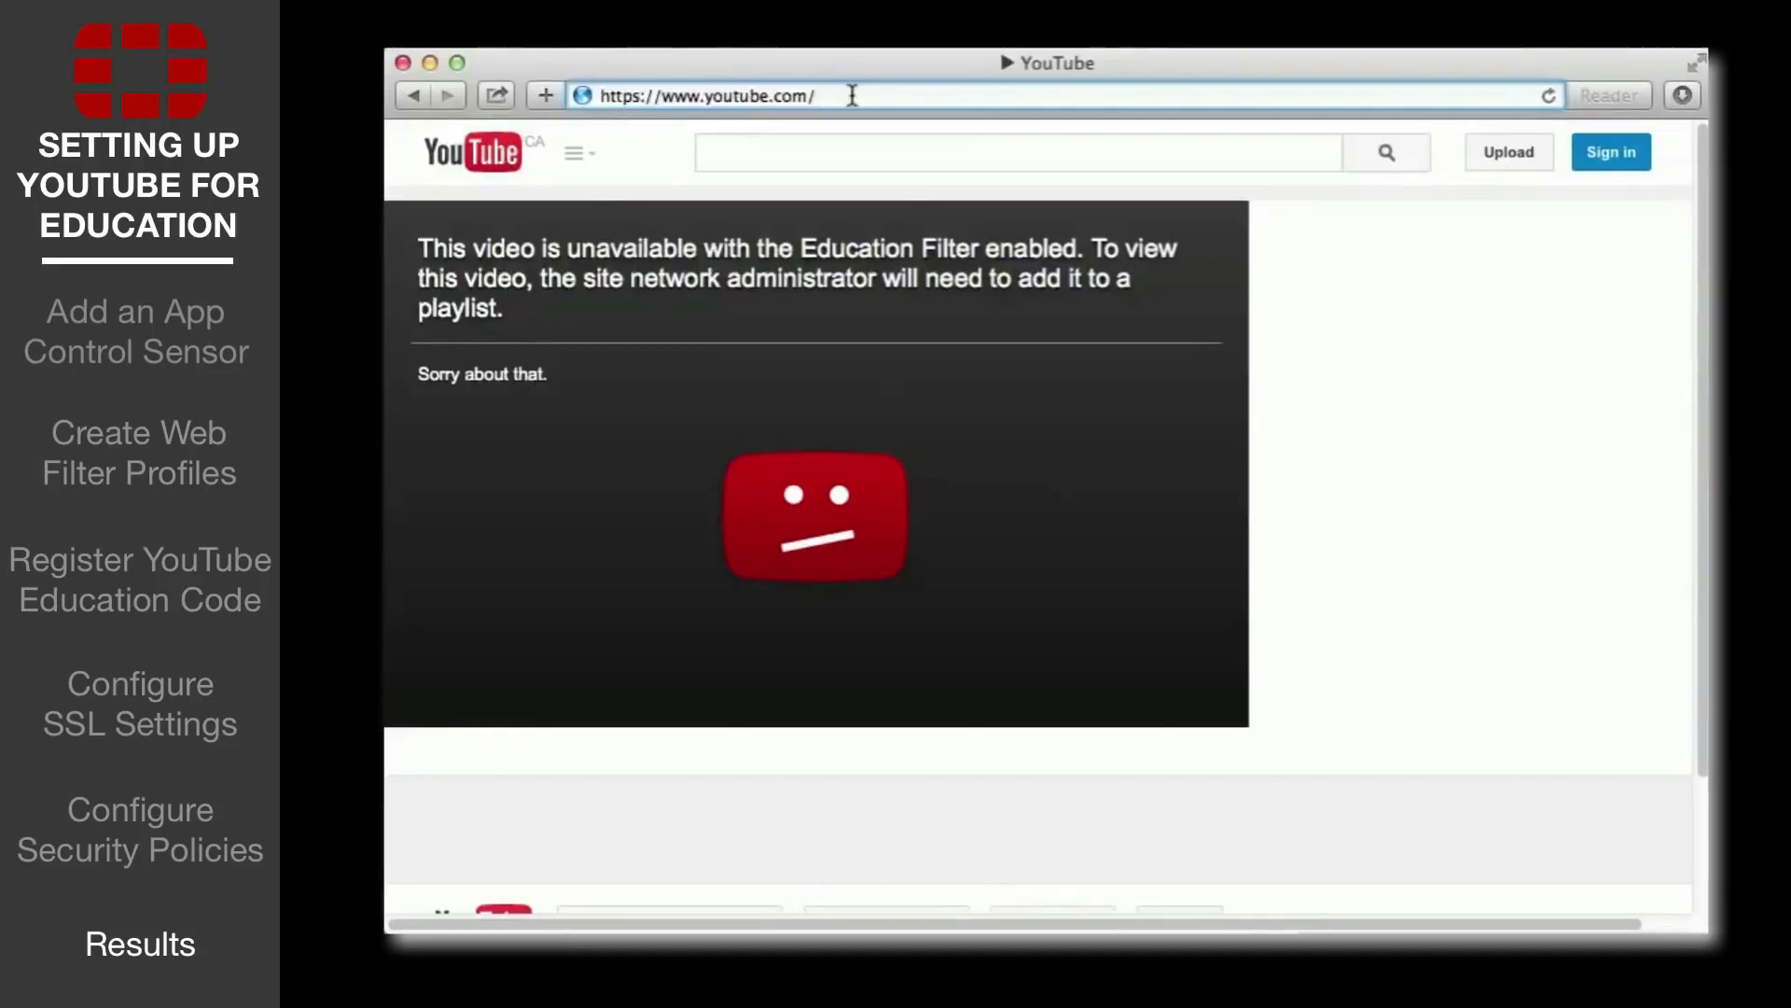
key(Return)
key(Return)
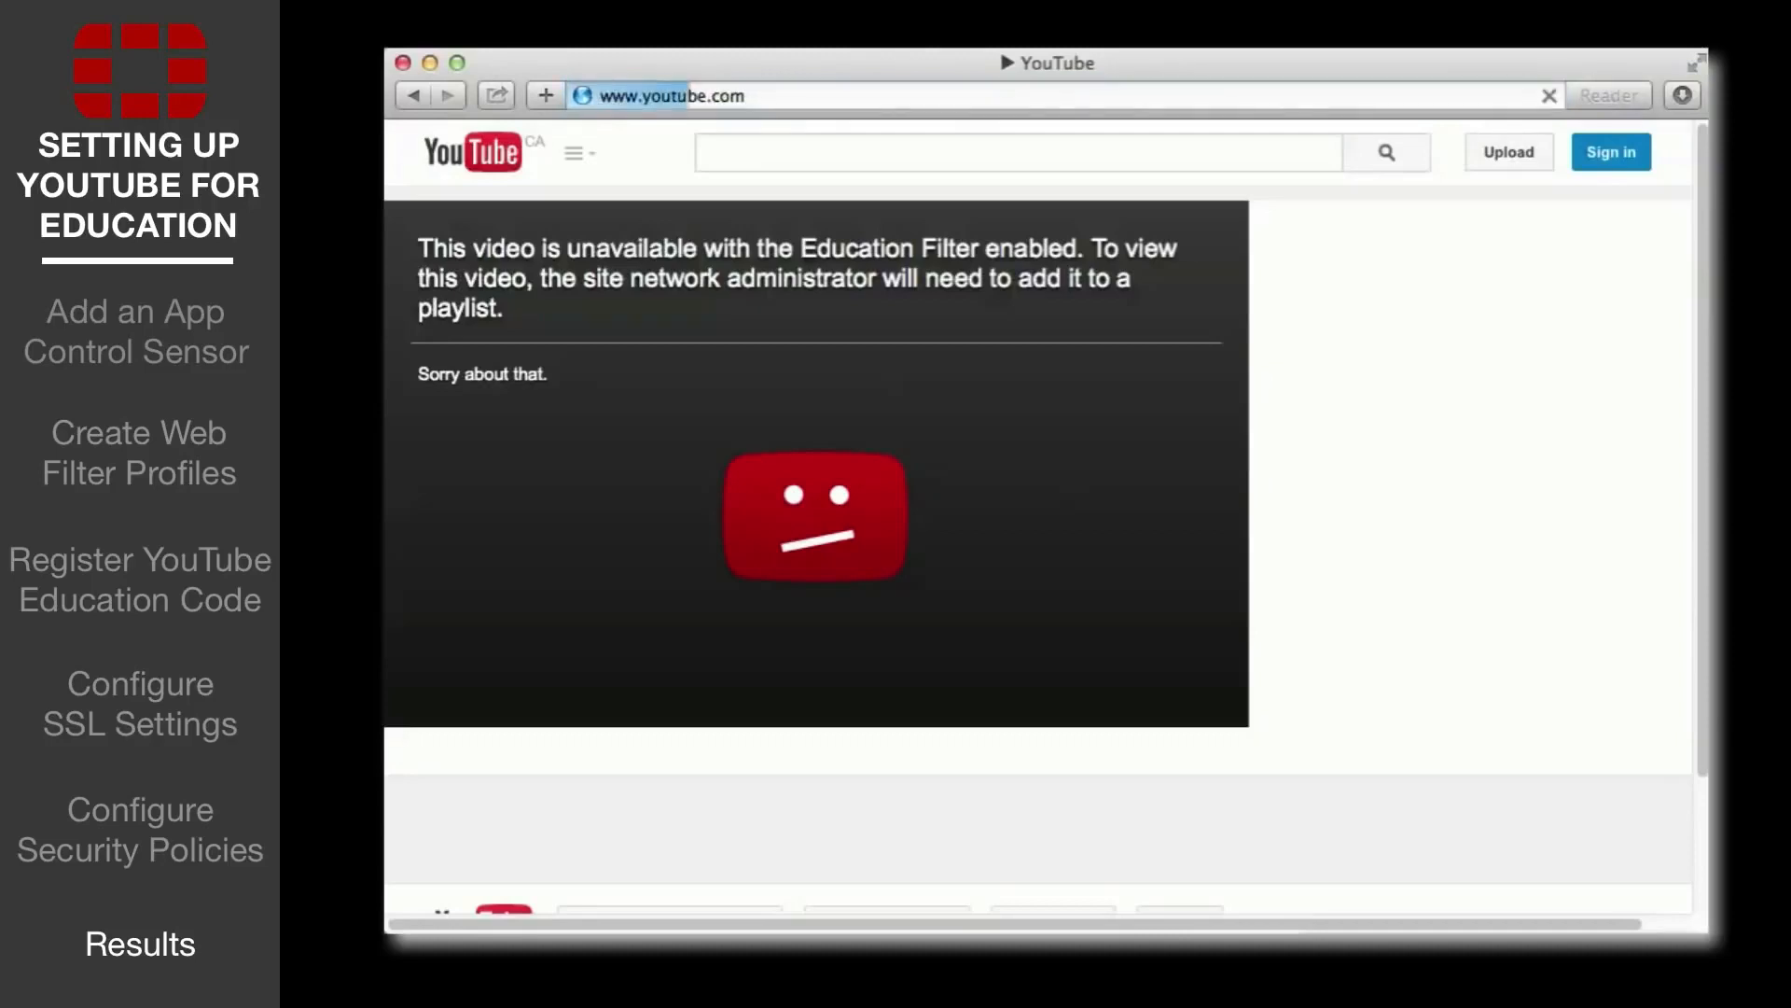